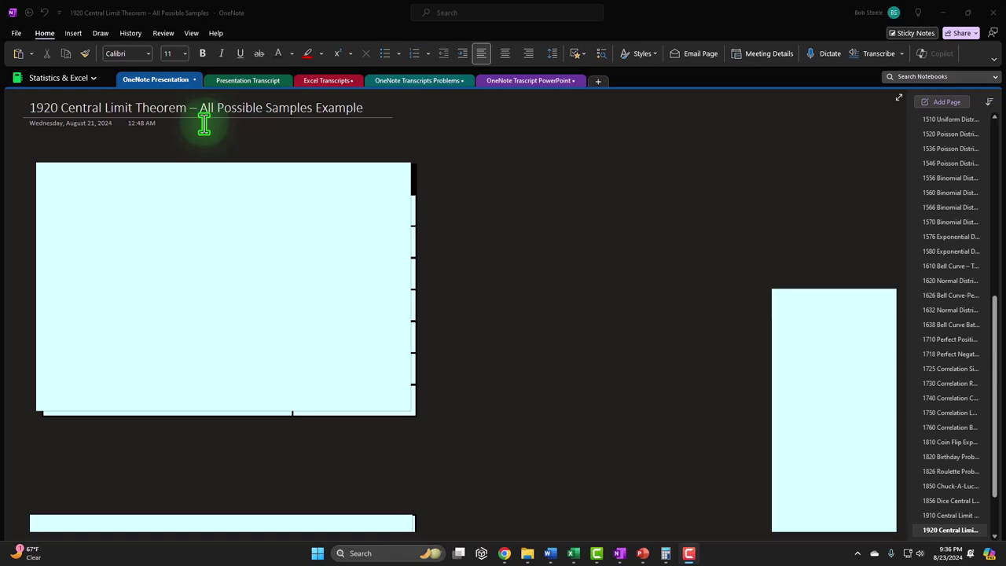
- Switch the CLT page to Full Page View, hiding the ribbon and page list
click(898, 97)
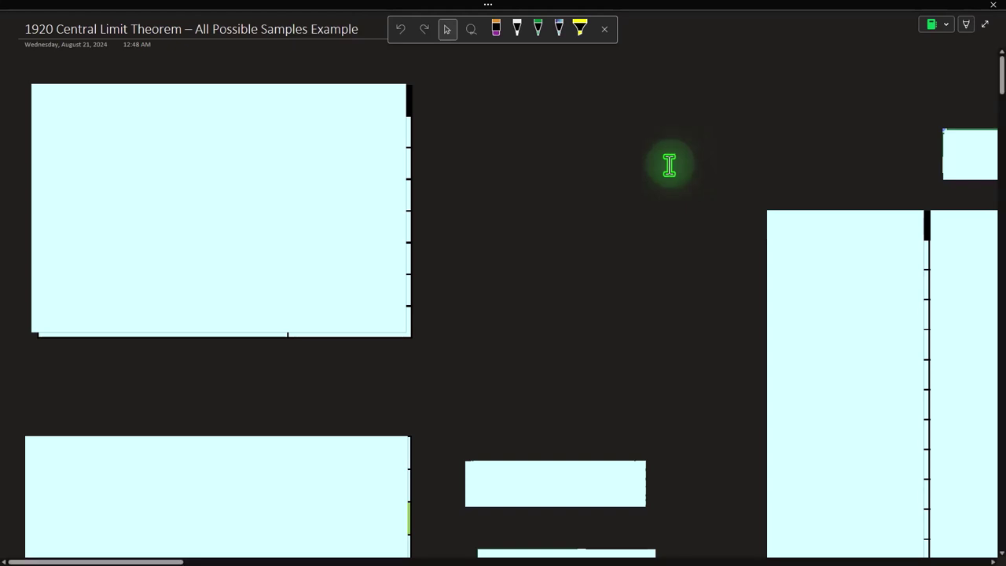
- Remove the blank cover over the top-left table to show reps A–G with sales 195 to 412
click(308, 172)
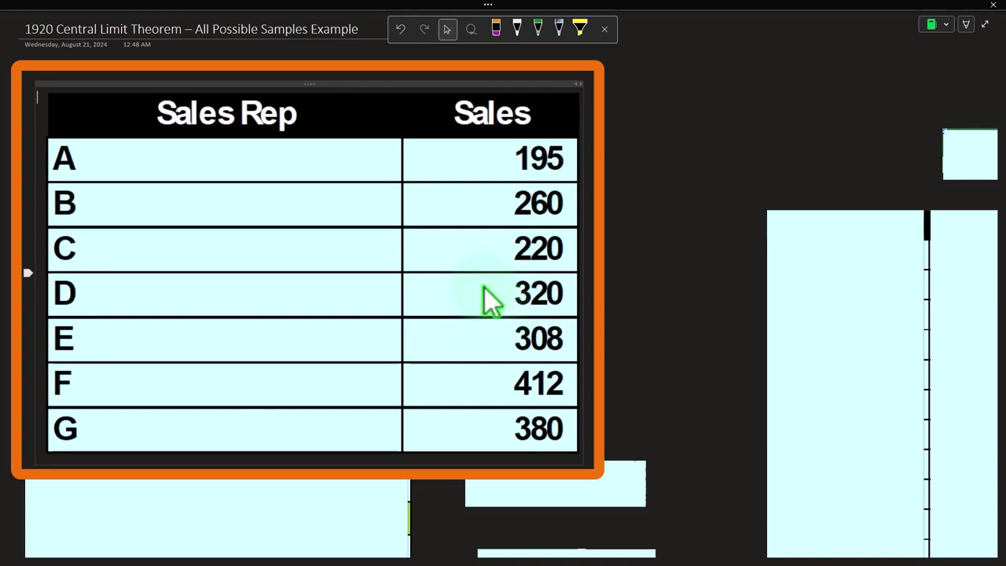
key(Left)
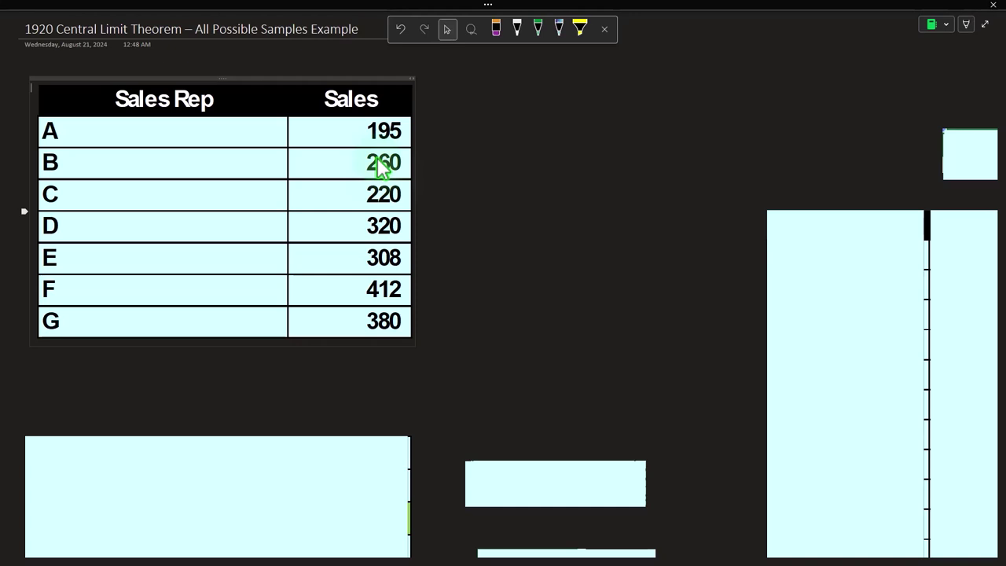
- Uncover the σx̄ = (σ/√n)·√((N−n)/(N−1)) standard error formula beside the samples table
scroll(602, 260, down, 6)
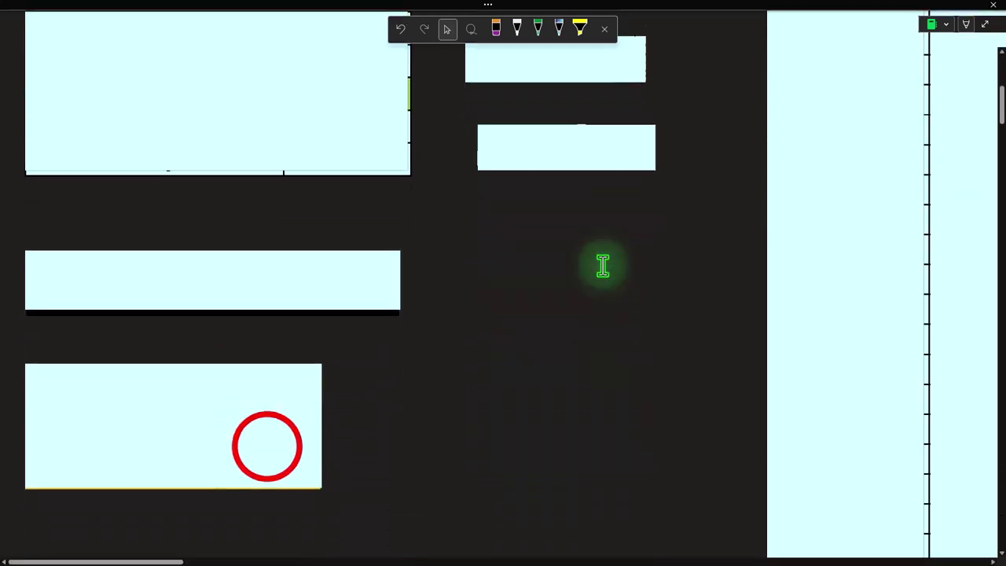
click(274, 455)
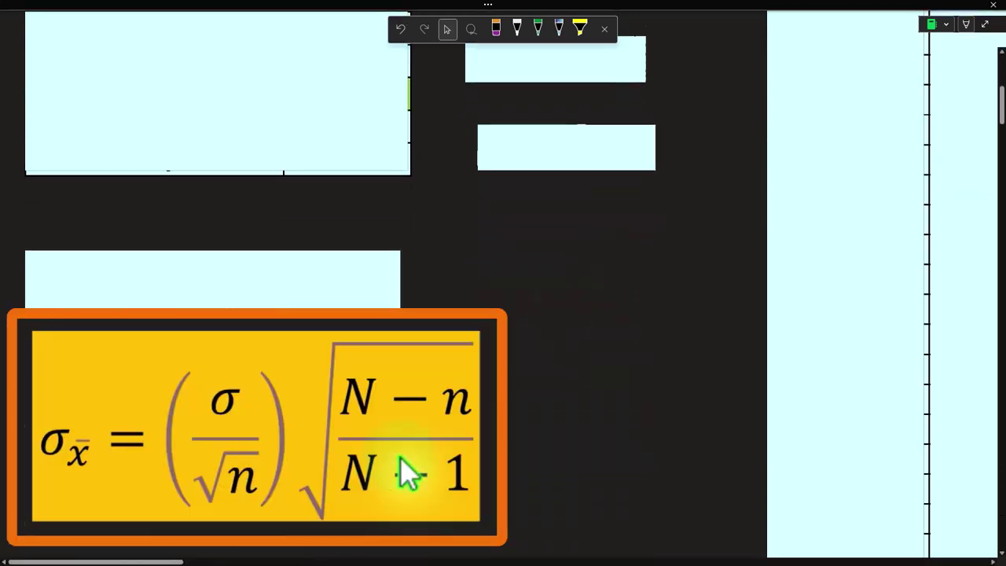
scroll(149, 495, down, 2)
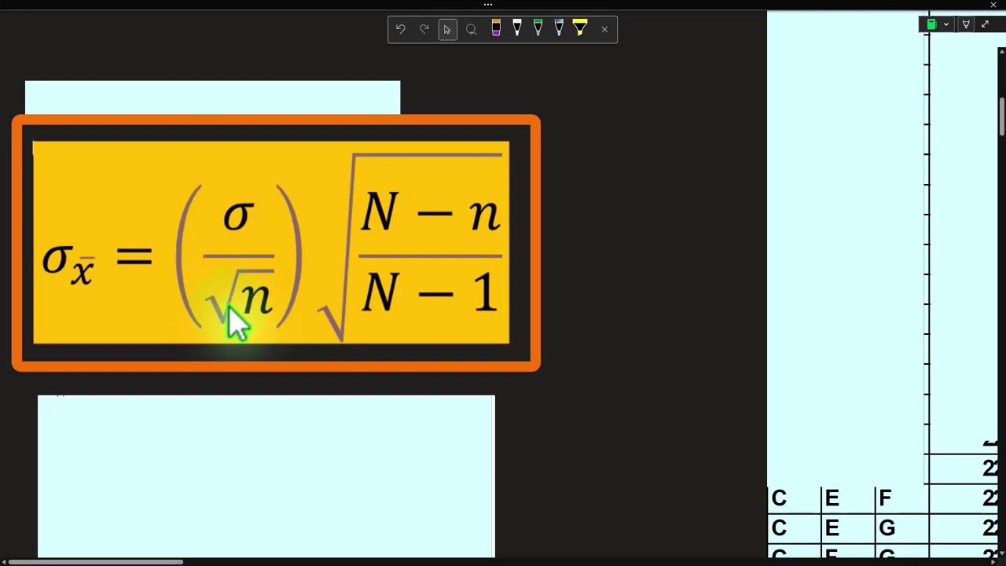
scroll(149, 307, up, 6)
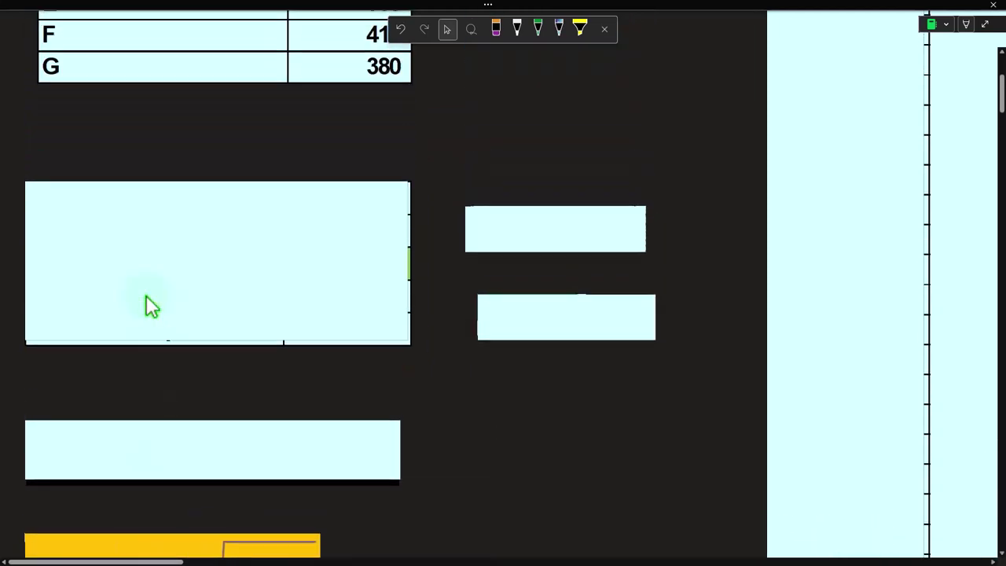
scroll(149, 306, up, 1)
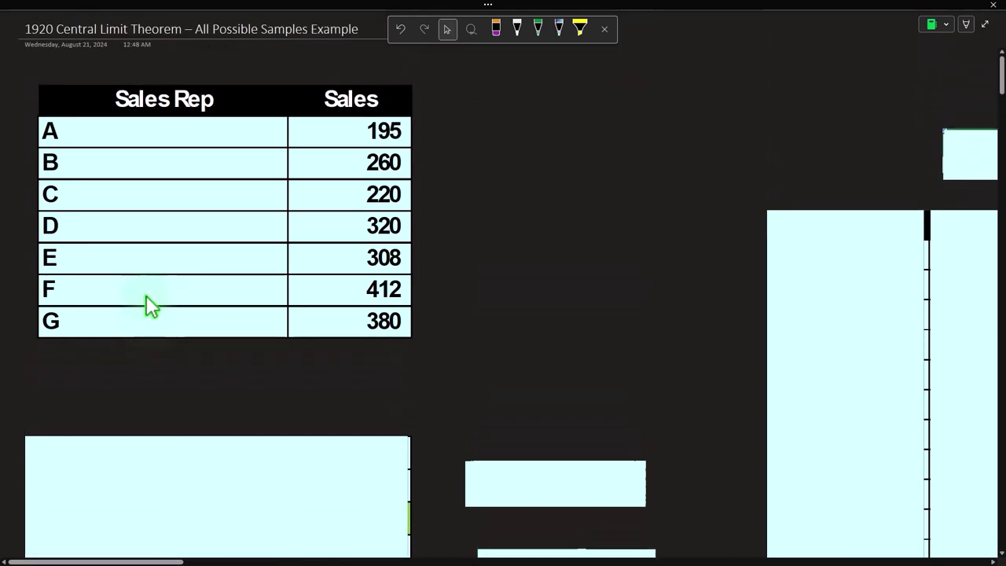
click(297, 126)
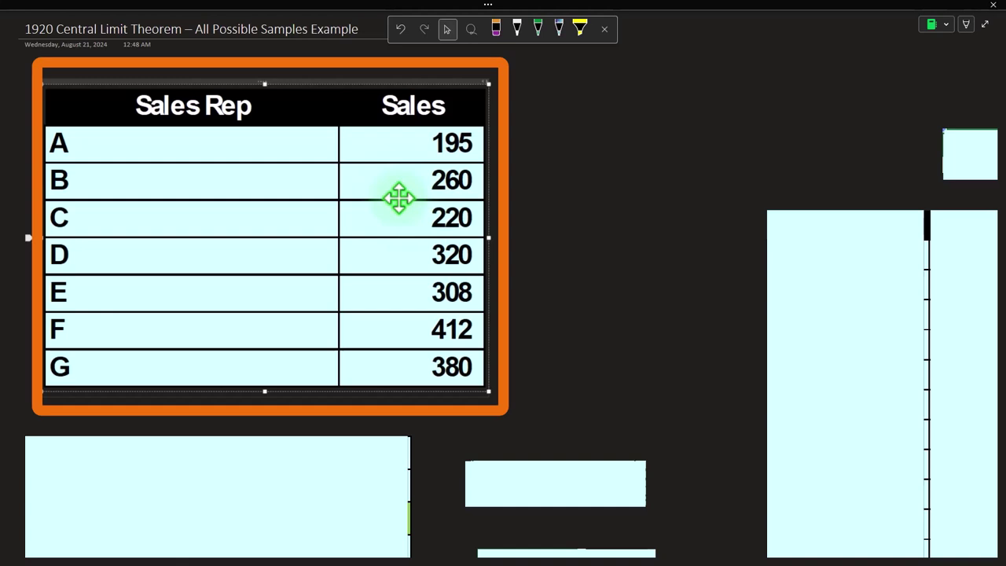
click(544, 207)
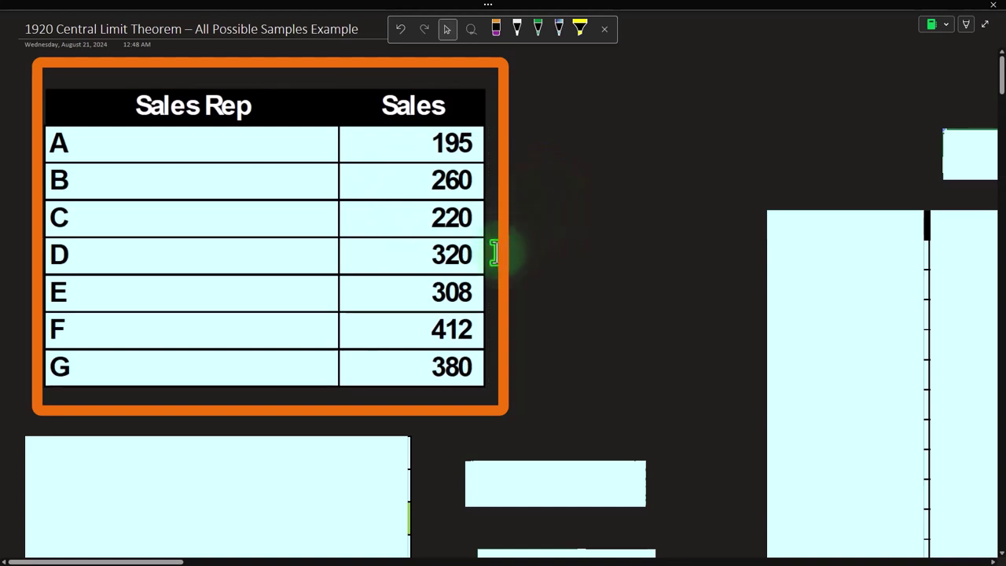
scroll(422, 226, down, 3)
- Shrink the cover to show the Pop Size 7 row and delete the cover over =STDEV.P(B2:B8)
click(226, 352)
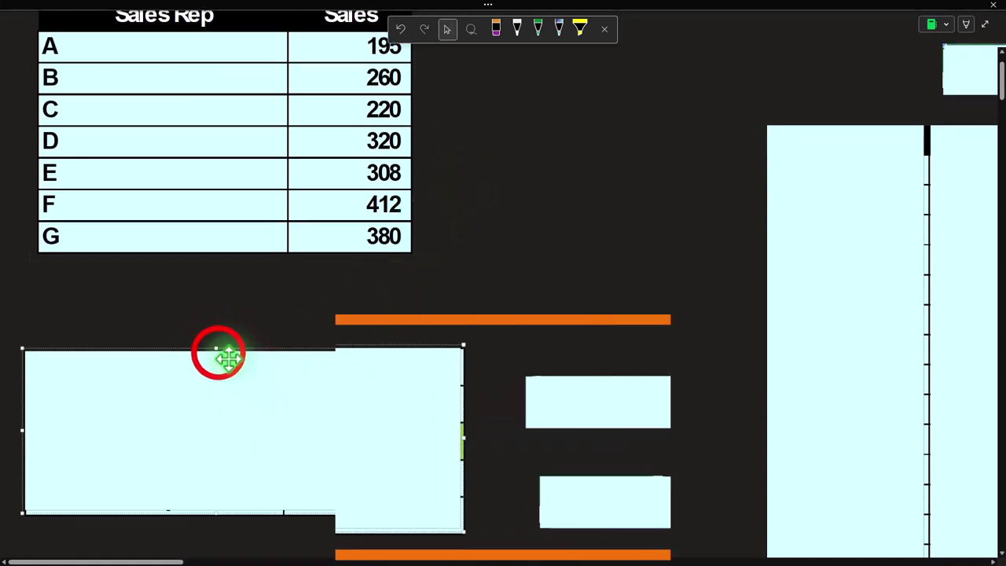
drag(245, 350, 239, 385)
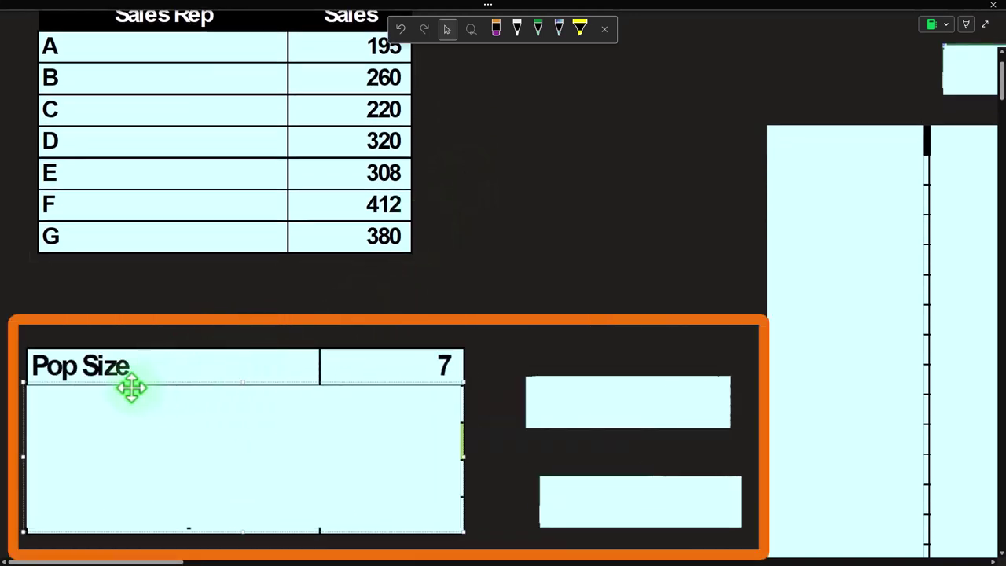
click(557, 399)
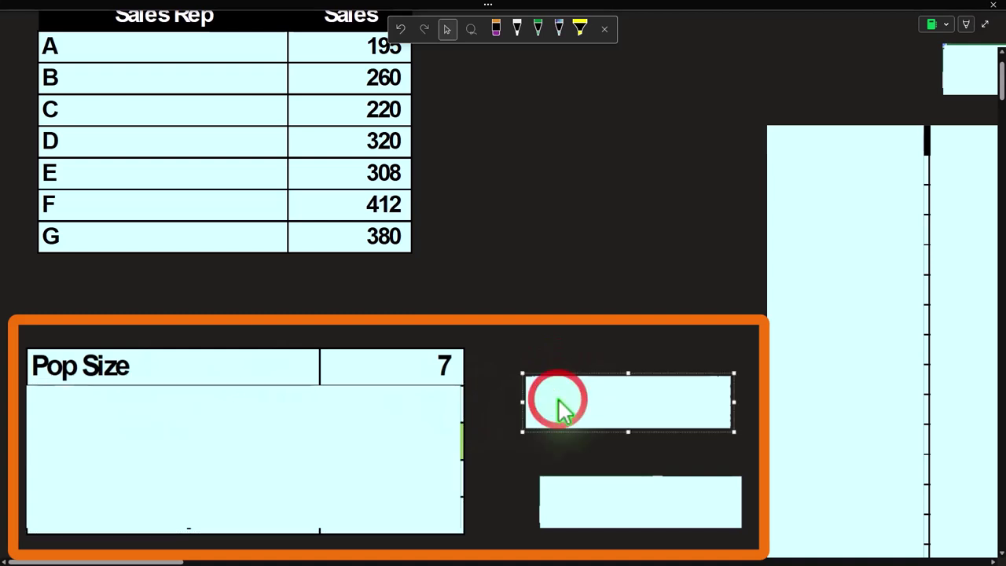
key(Delete)
- Drag the next cover down to reveal the second 7 and Mean of pop 299.2857 rows
click(292, 465)
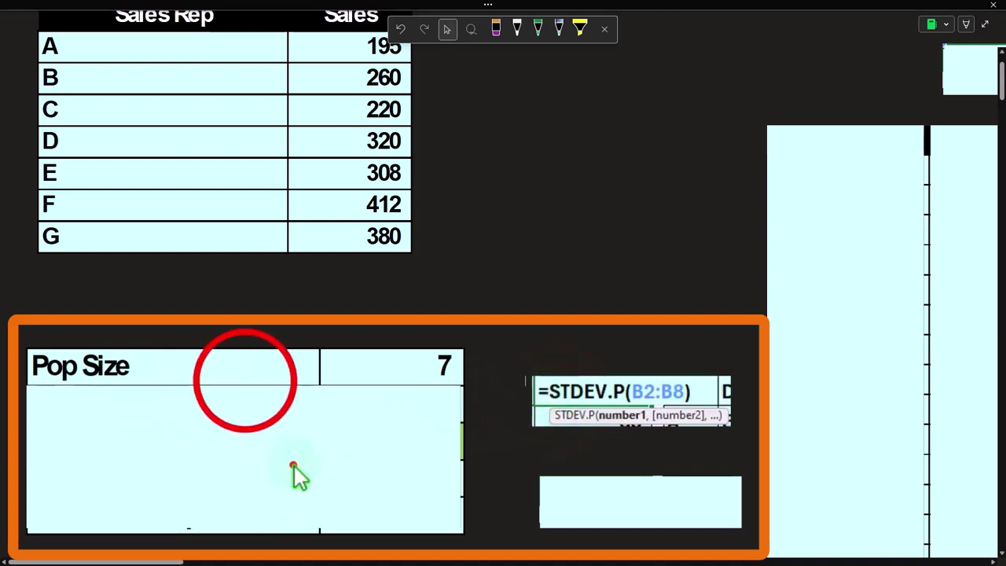
drag(245, 383, 245, 450)
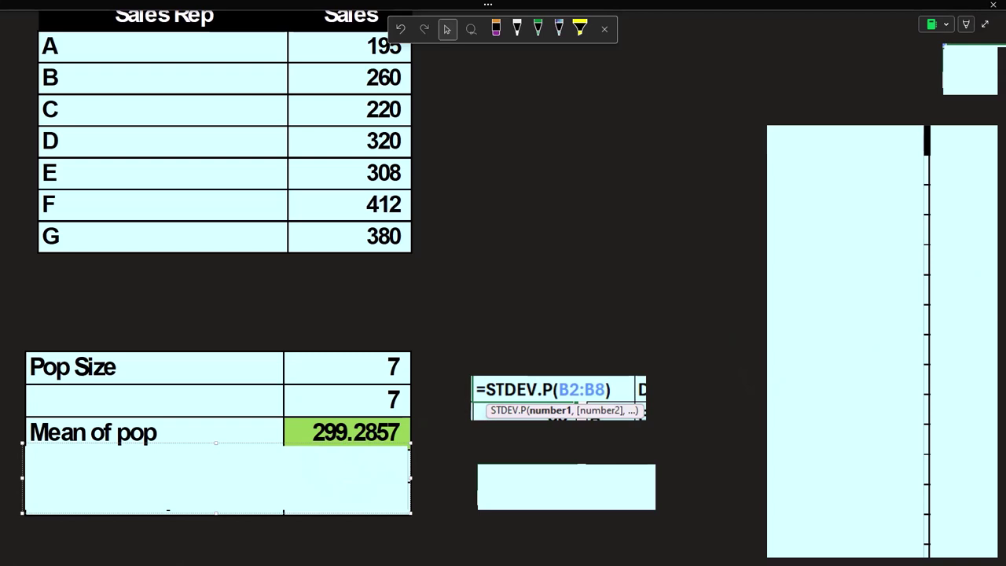
drag(667, 153, 550, 158)
scroll(408, 242, up, 2)
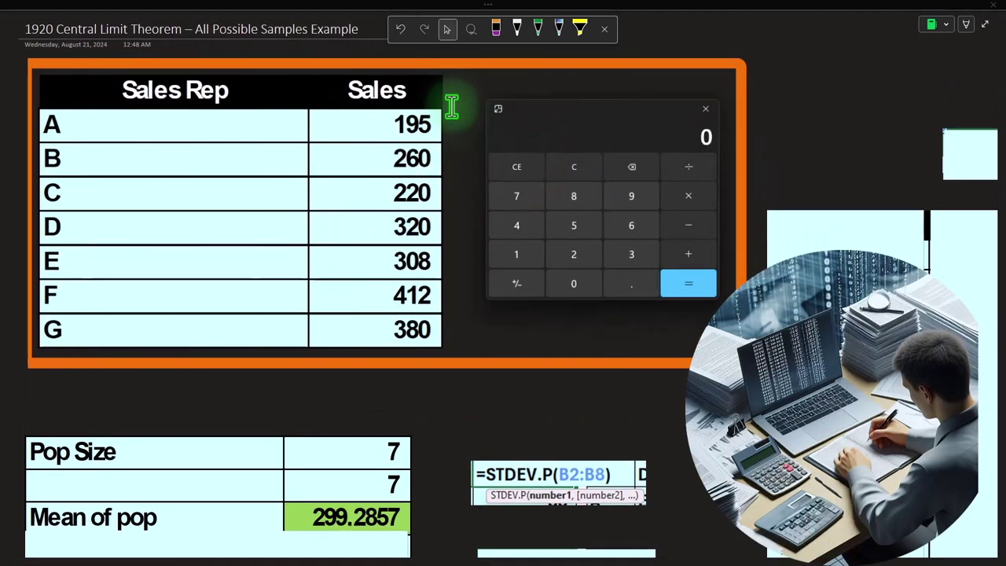
- Compute (195+260+220+320+308+412+380)/7 in Calculator, confirming 299.2857142857143
text(195)
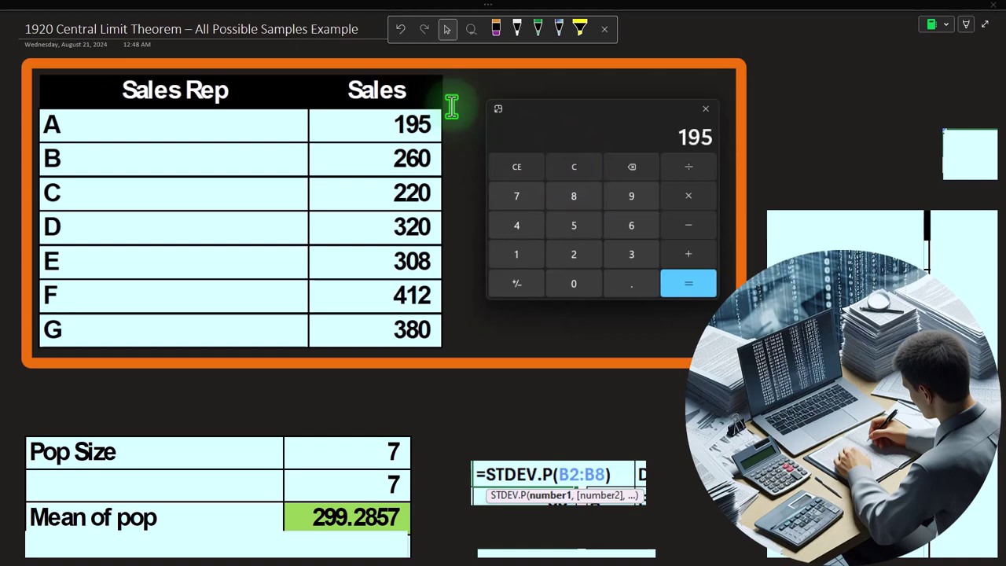
text(+260+220+)
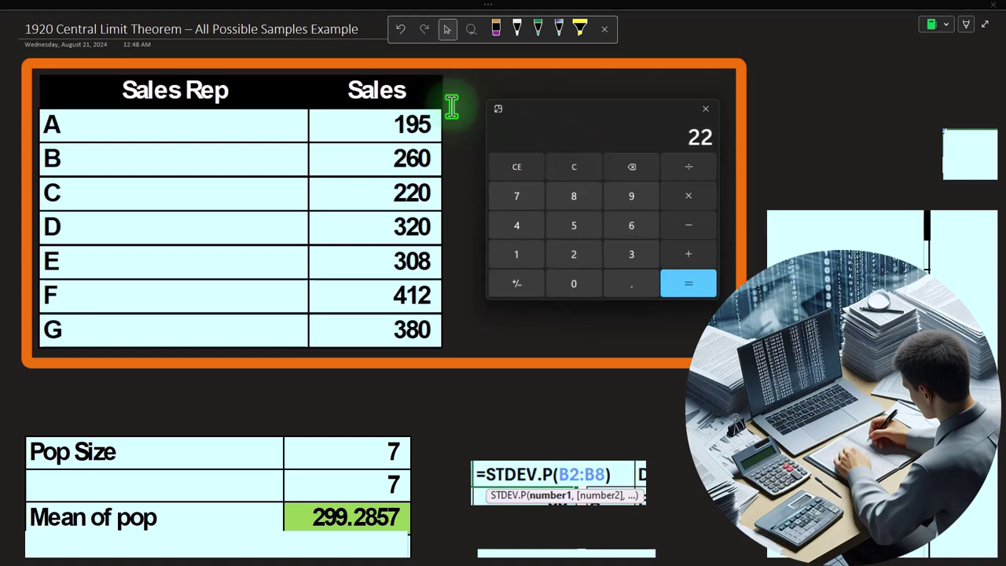
text(320+308)
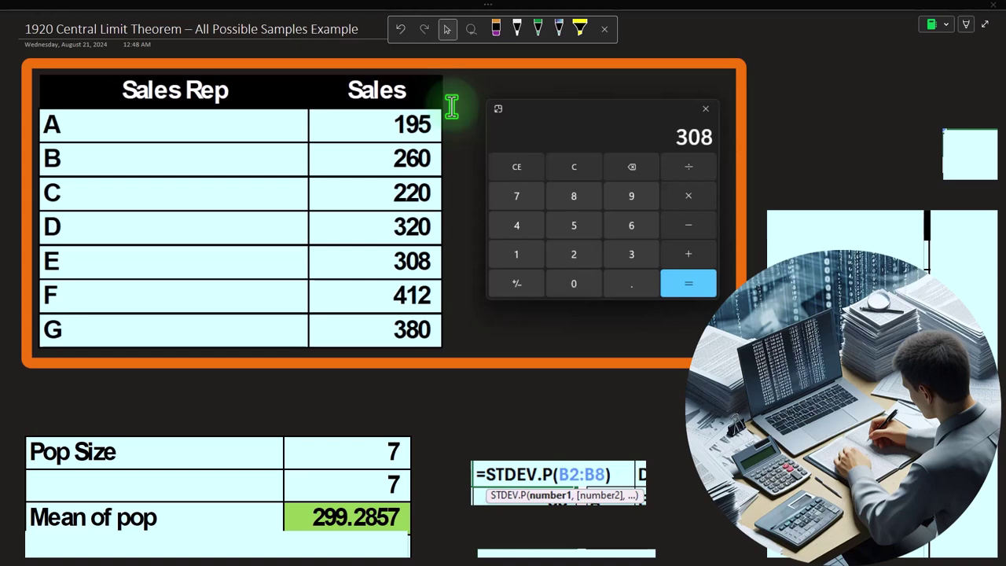
text(+412+380+/7=)
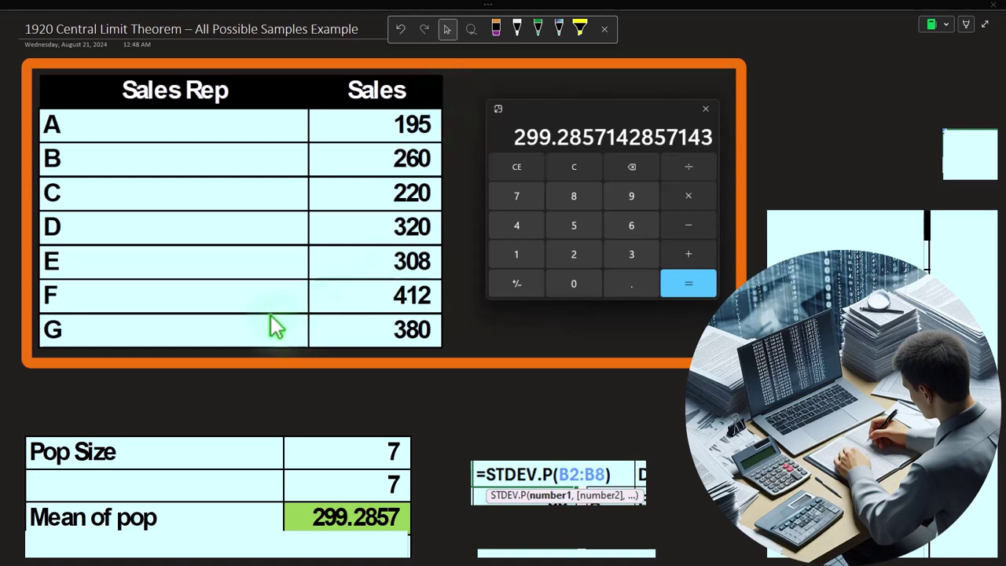
drag(577, 102, 548, 112)
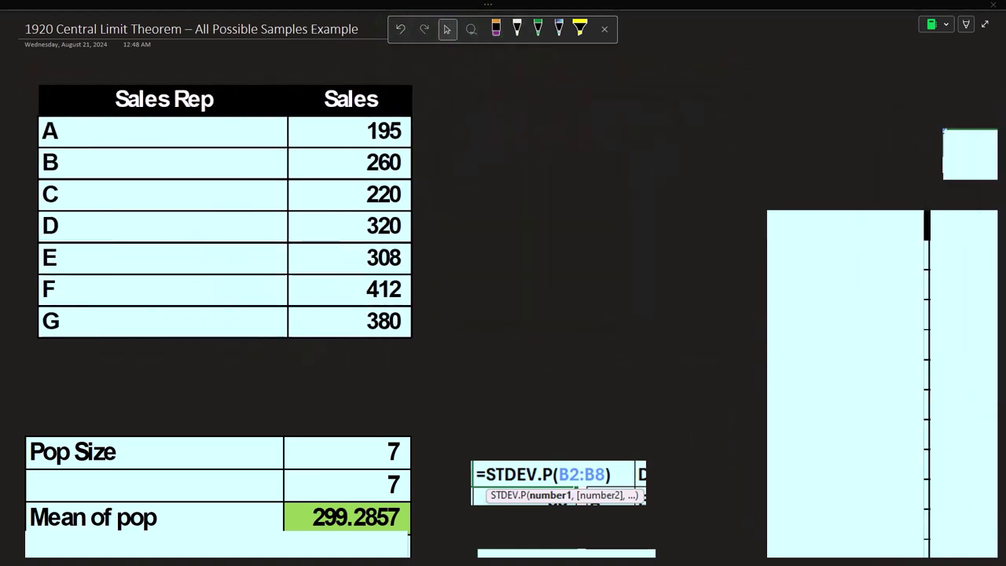
- Reveal the =COMBIN(B10,3) formula and the STDp 74.09 row below Mean of pop
click(581, 263)
scroll(581, 264, down, 3)
click(541, 412)
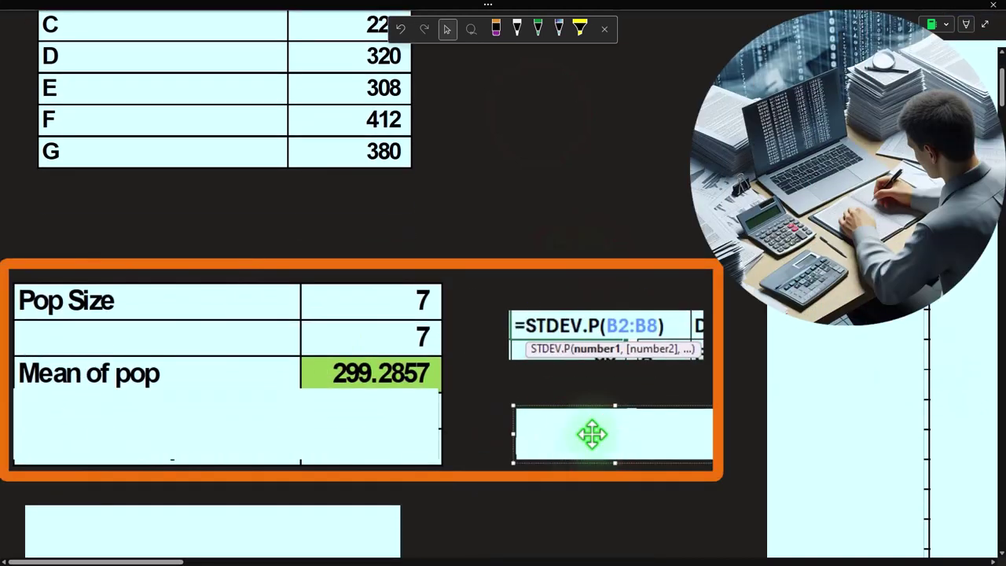
click(303, 415)
click(227, 397)
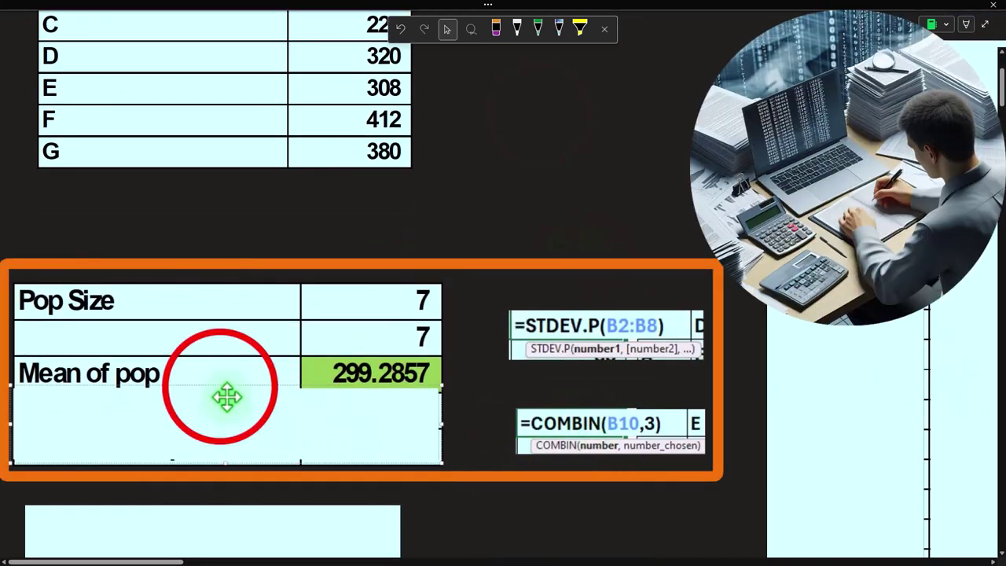
click(220, 397)
click(217, 428)
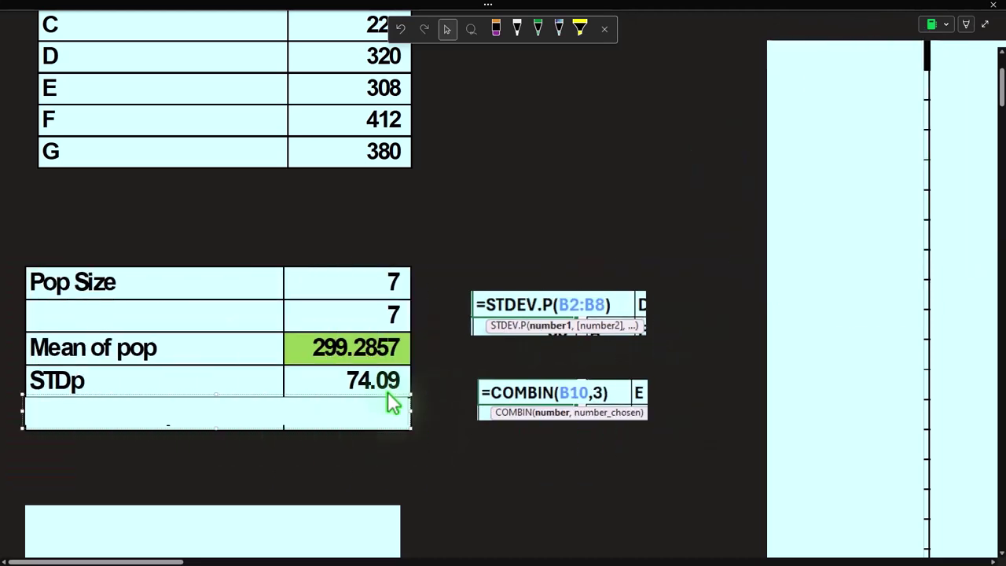
- Scroll the page back up to the title and Sales Rep table
scroll(393, 403, up, 5)
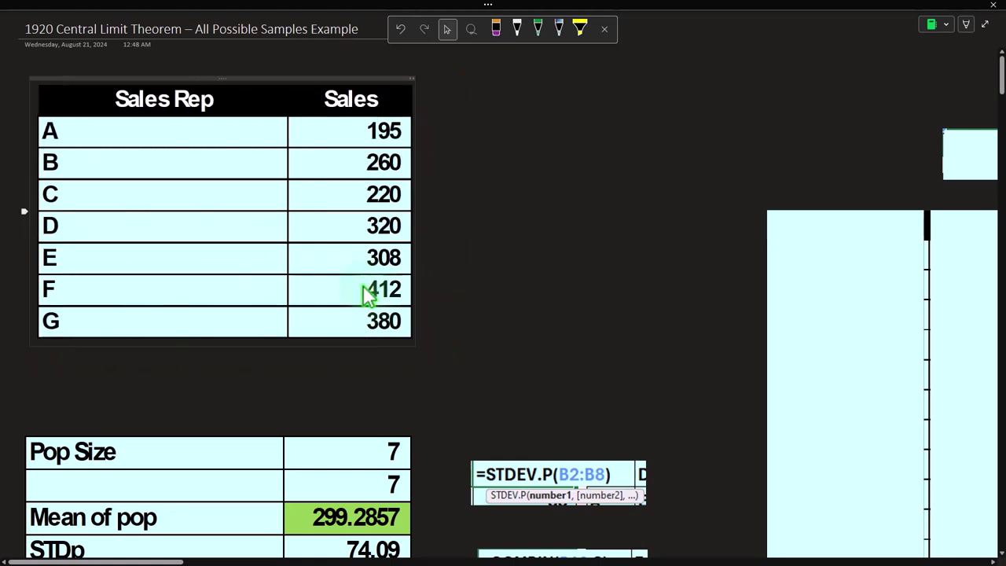
scroll(367, 292, down, 5)
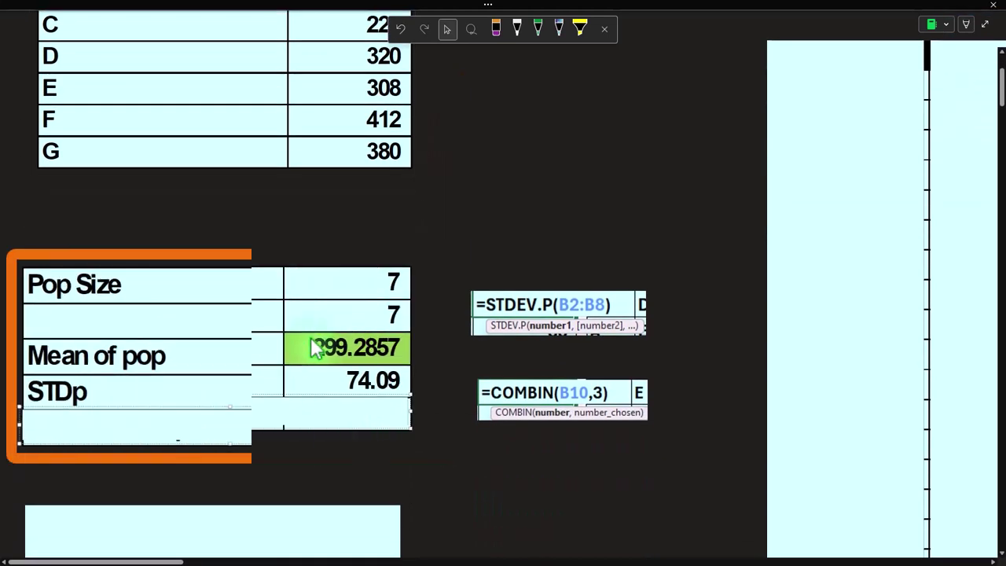
scroll(334, 359, down, 10)
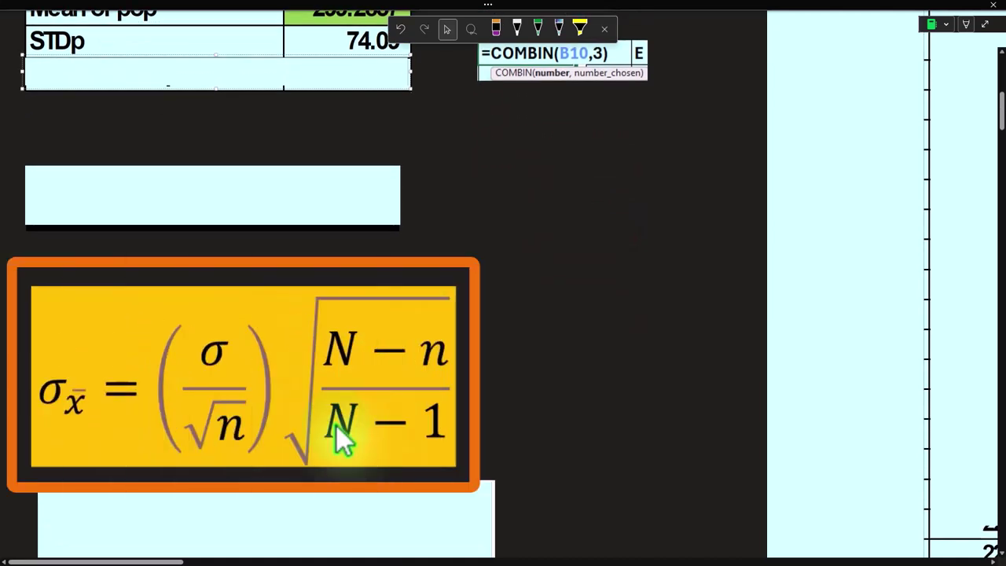
scroll(239, 384, up, 4)
scroll(239, 385, up, 3)
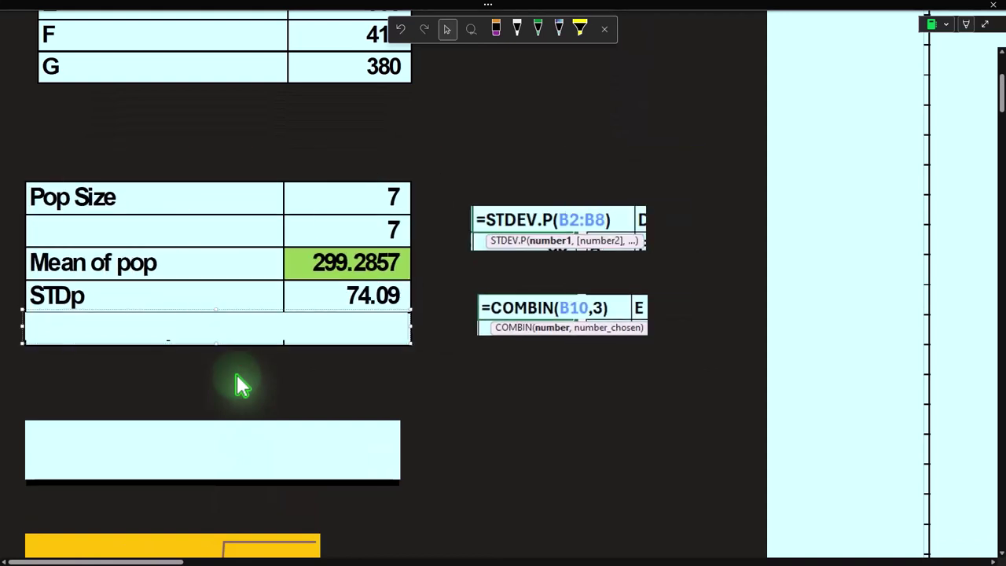
scroll(240, 385, up, 6)
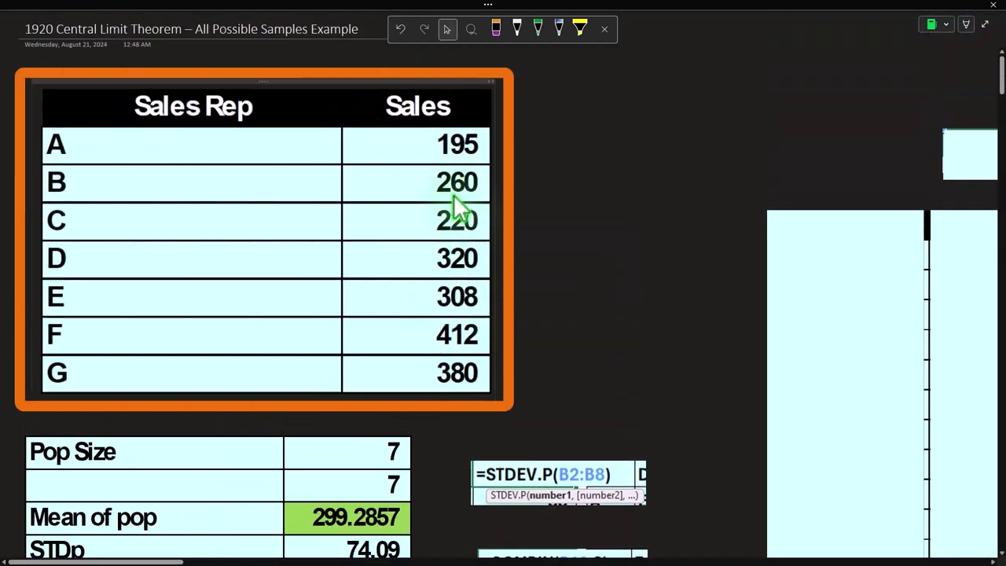
scroll(381, 191, down, 4)
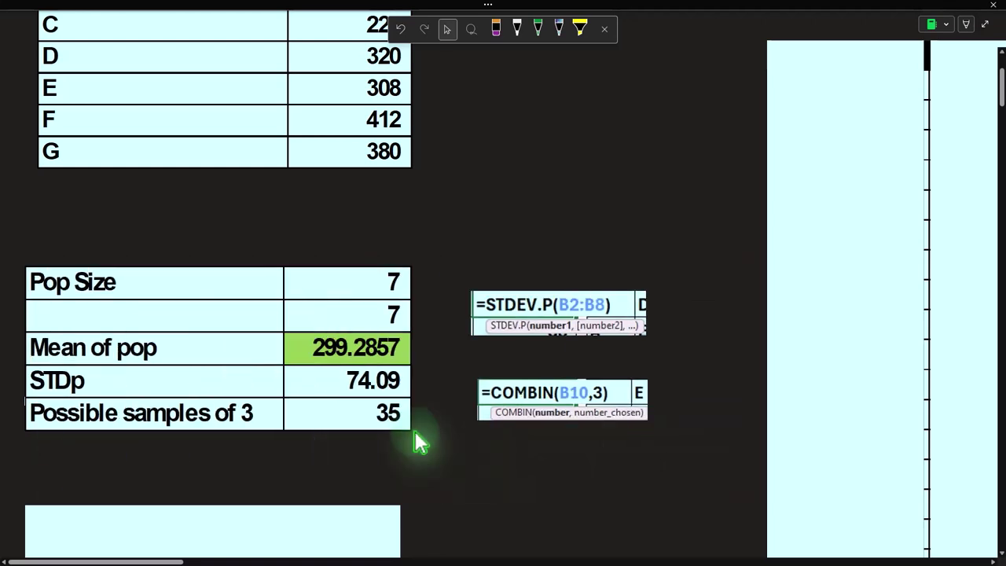
scroll(418, 443, up, 4)
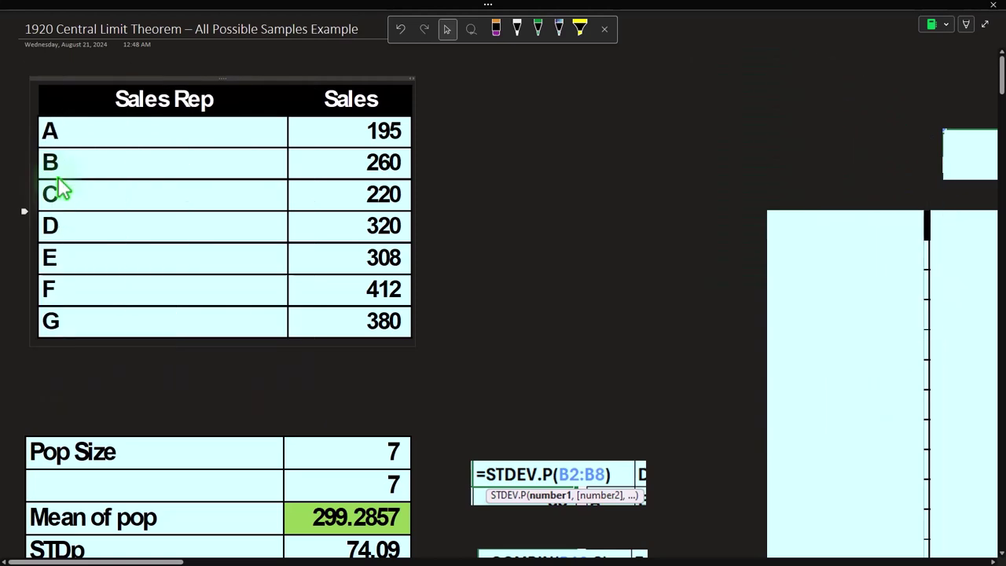
scroll(61, 189, down, 5)
click(223, 352)
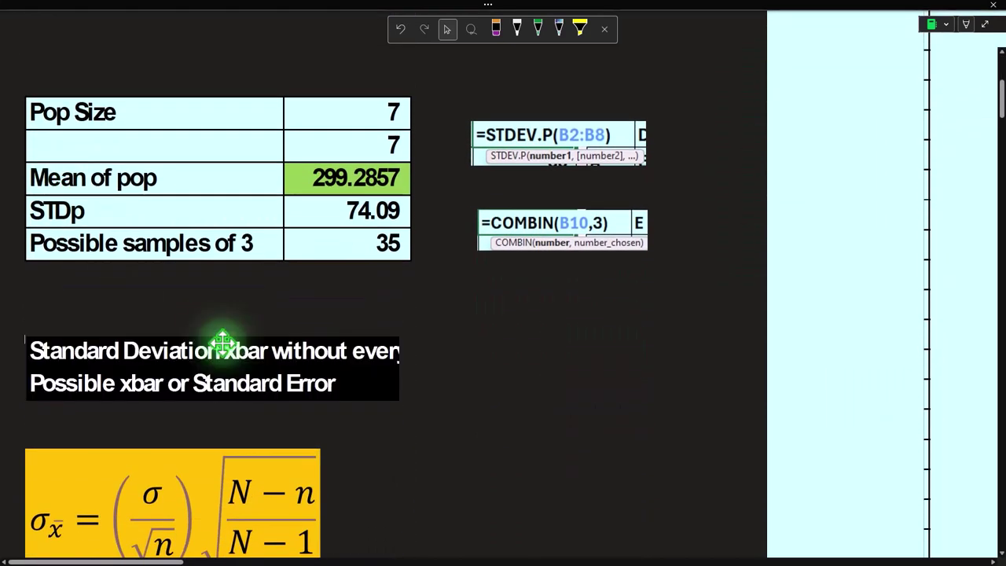
scroll(222, 341, down, 1)
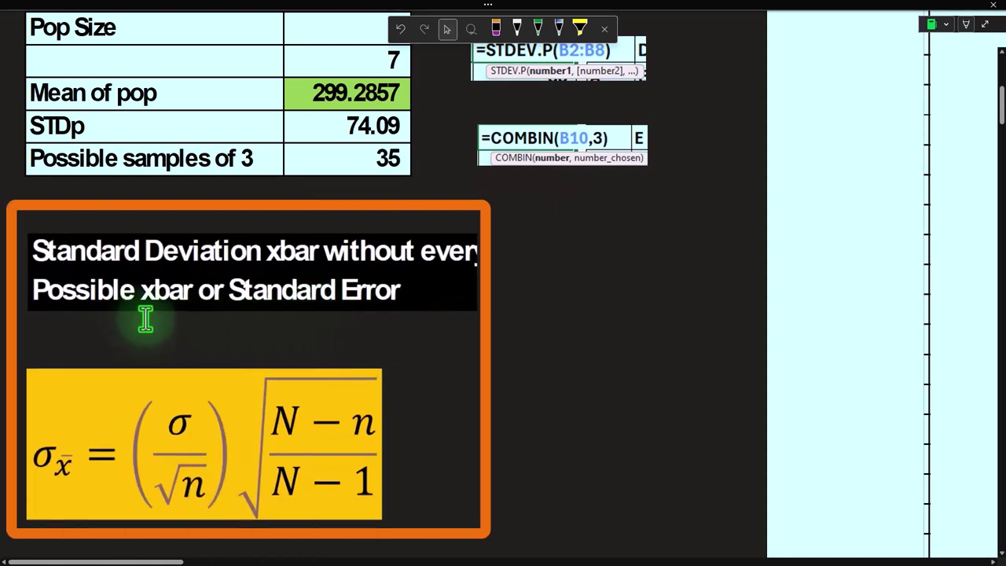
click(183, 376)
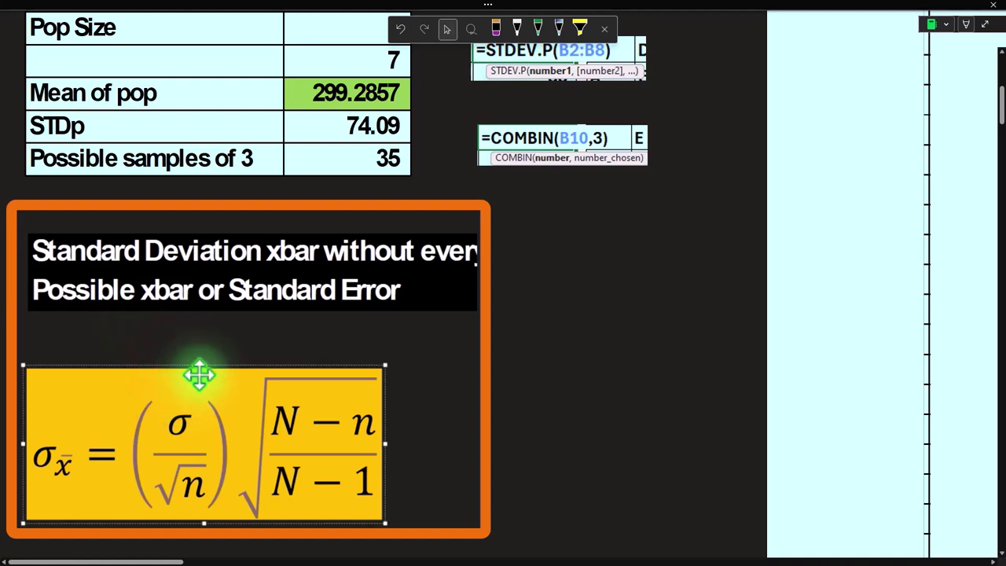
scroll(375, 366, up, 4)
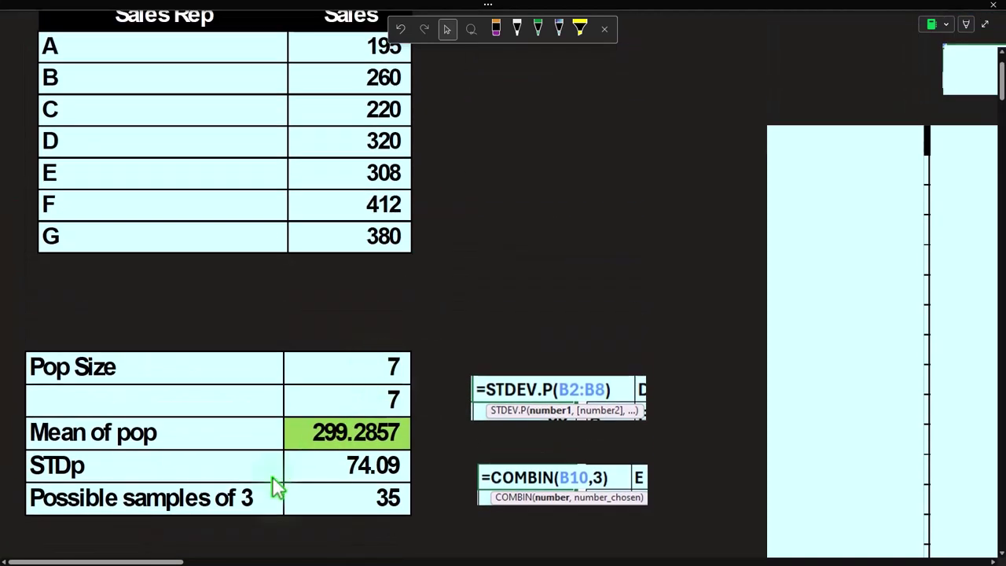
- Select the All Combination table and enlarge it to show the A, B, C row
drag(150, 560, 251, 561)
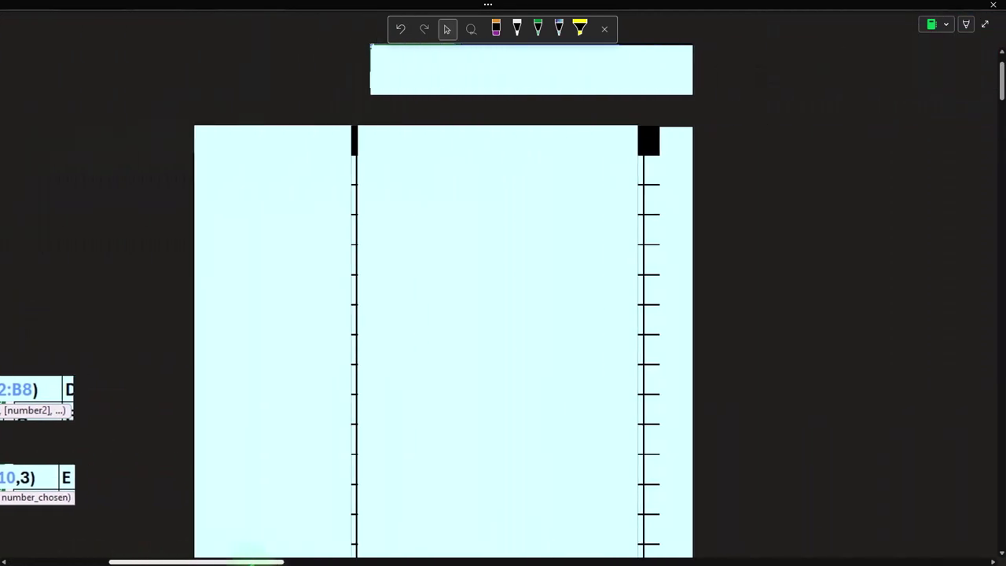
click(209, 217)
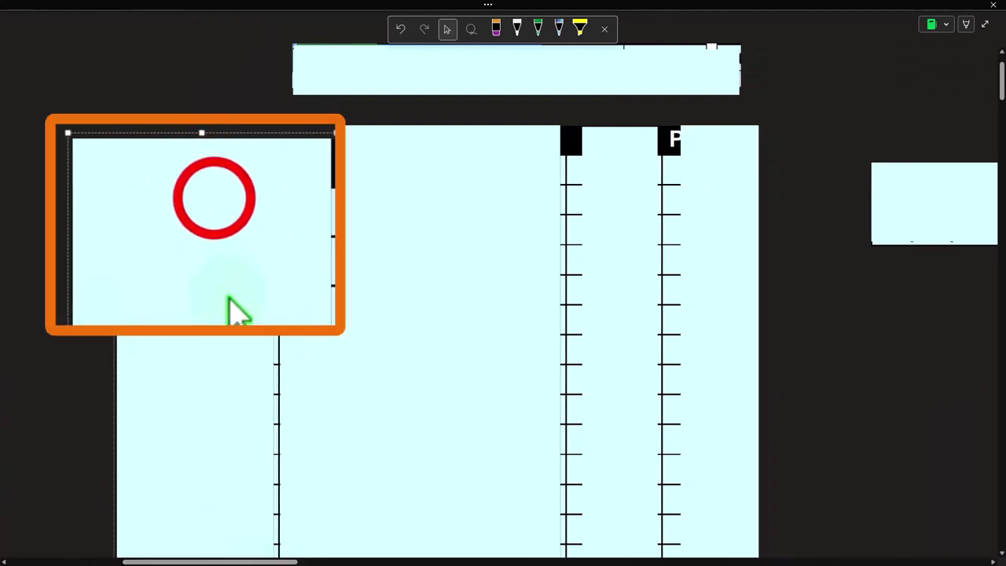
click(213, 196)
drag(203, 187, 201, 226)
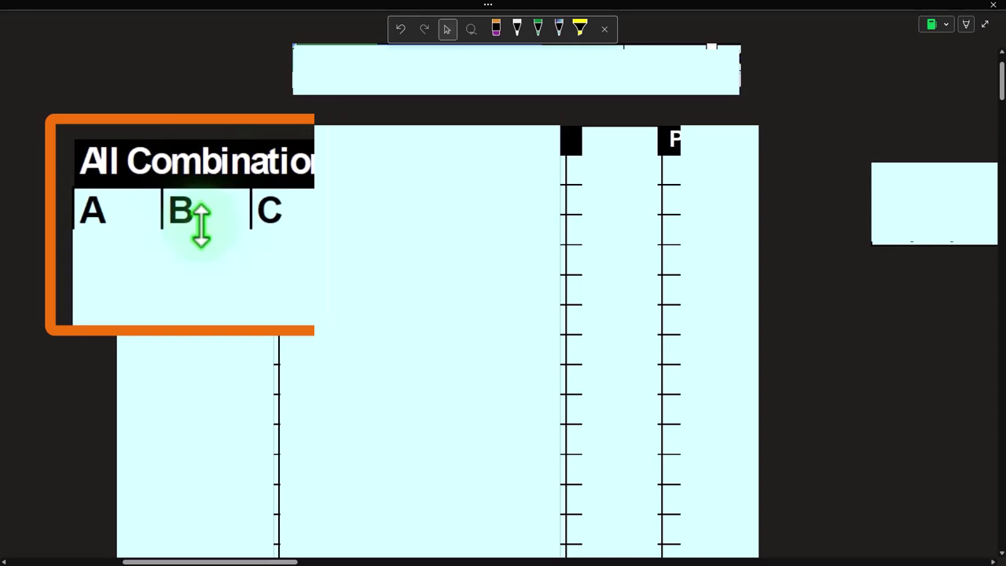
drag(223, 561, 69, 561)
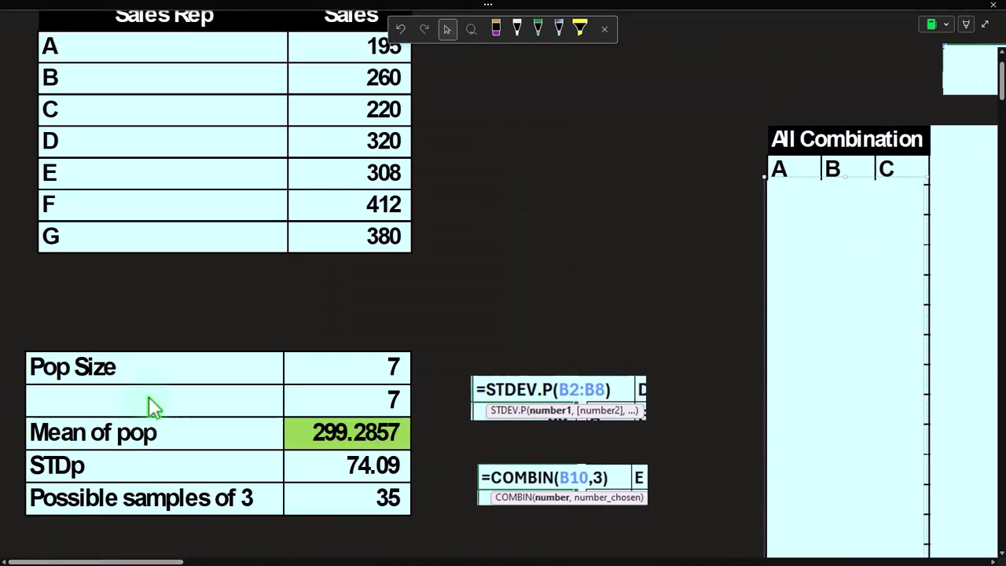
scroll(148, 396, up, 2)
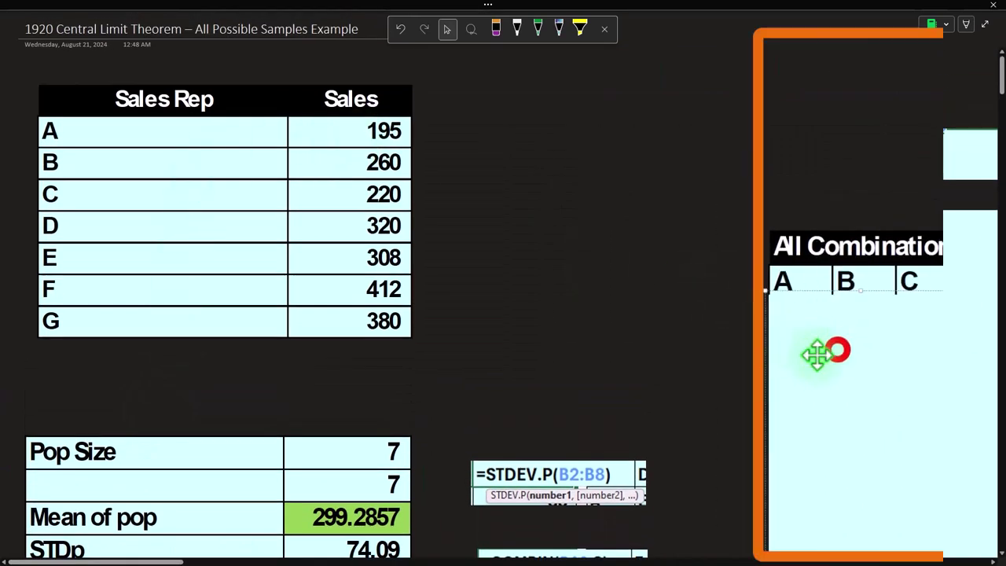
- Lengthen the table to show the first combination rows through the A D rows, undoing one overshoot
drag(860, 292, 842, 539)
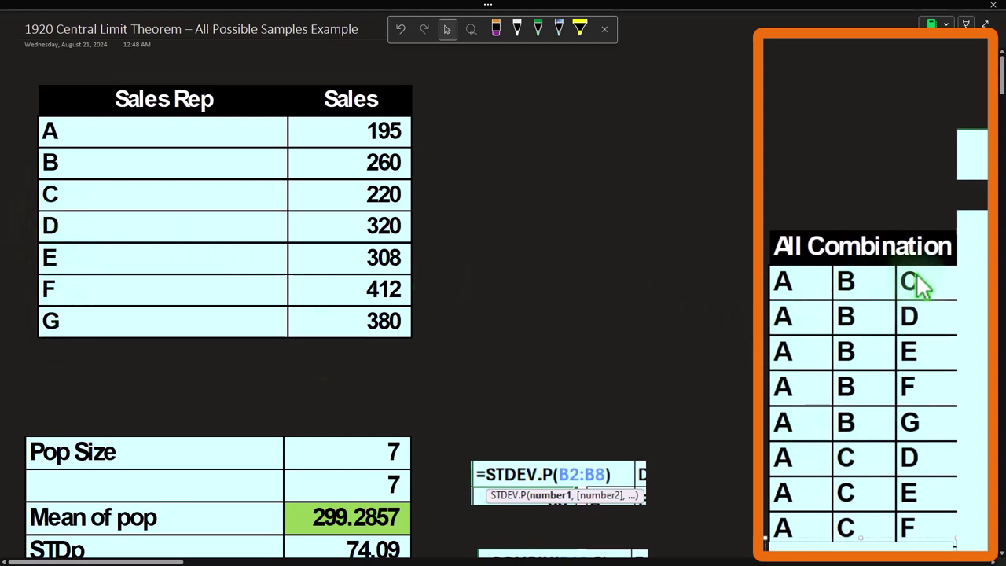
scroll(888, 406, down, 3)
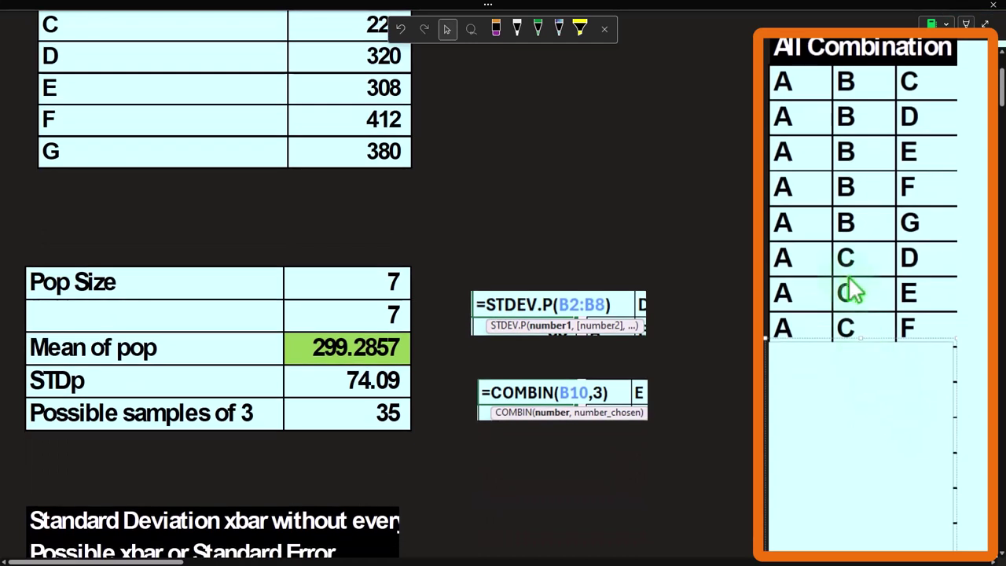
drag(858, 339, 857, 383)
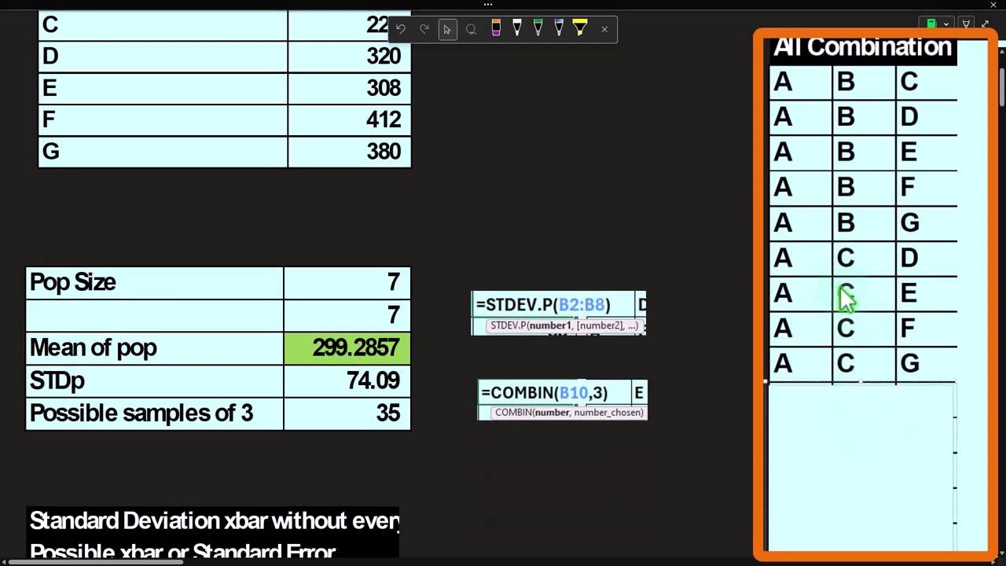
key(ctrl+z)
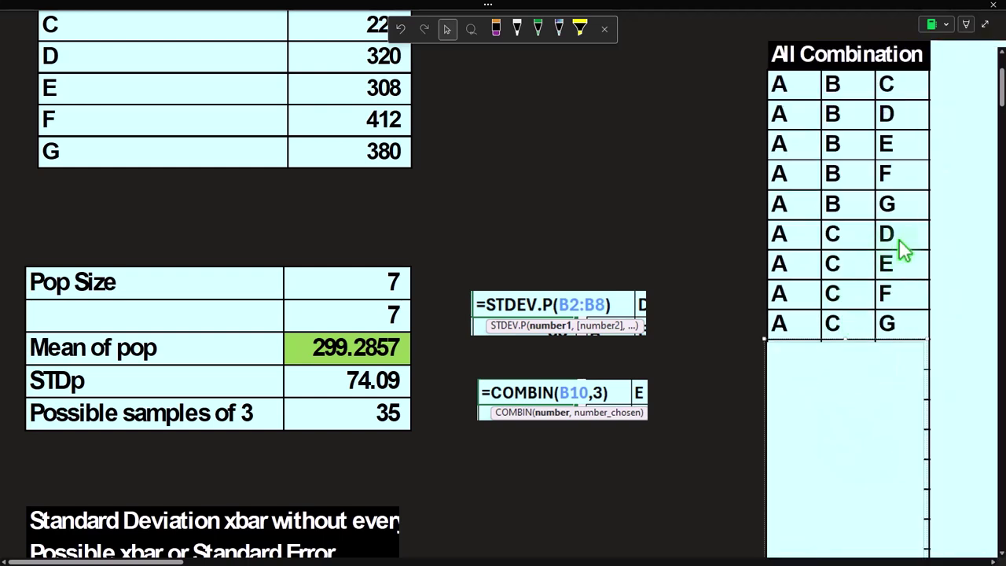
click(898, 264)
scroll(830, 325, down, 1)
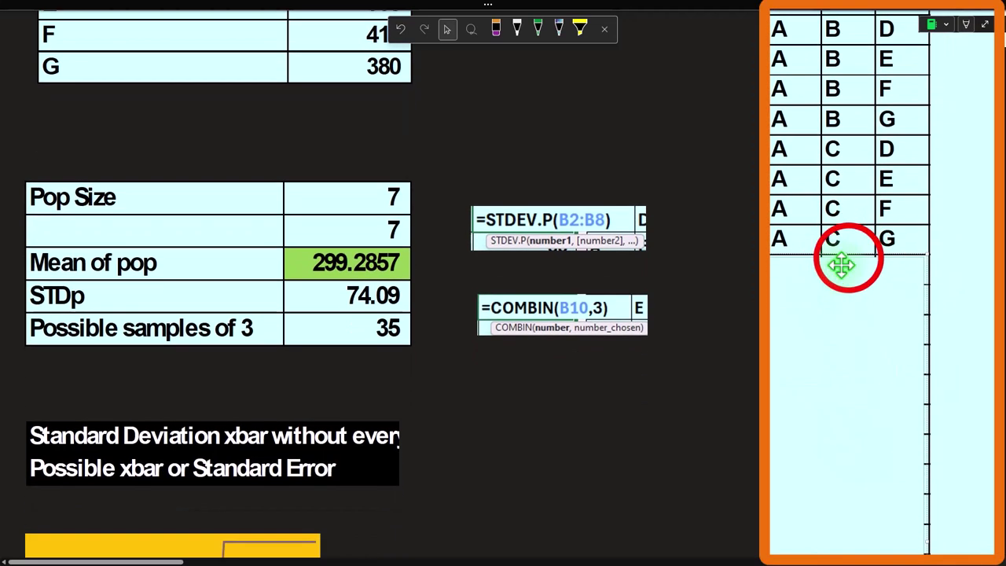
drag(848, 258, 843, 350)
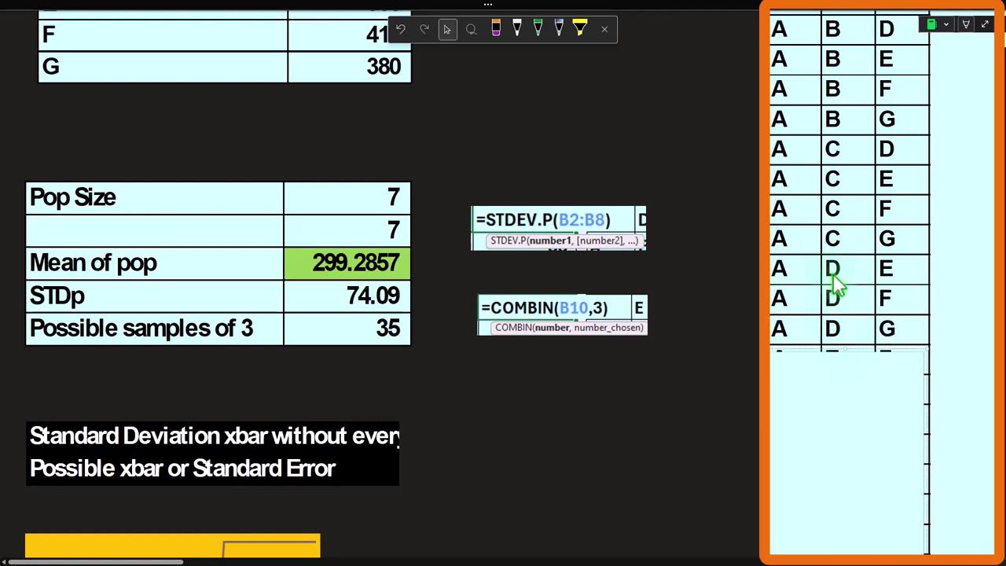
- Keep extending the table downward until every combination and the Count of 35 show
scroll(890, 326, down, 1)
drag(855, 264, 848, 322)
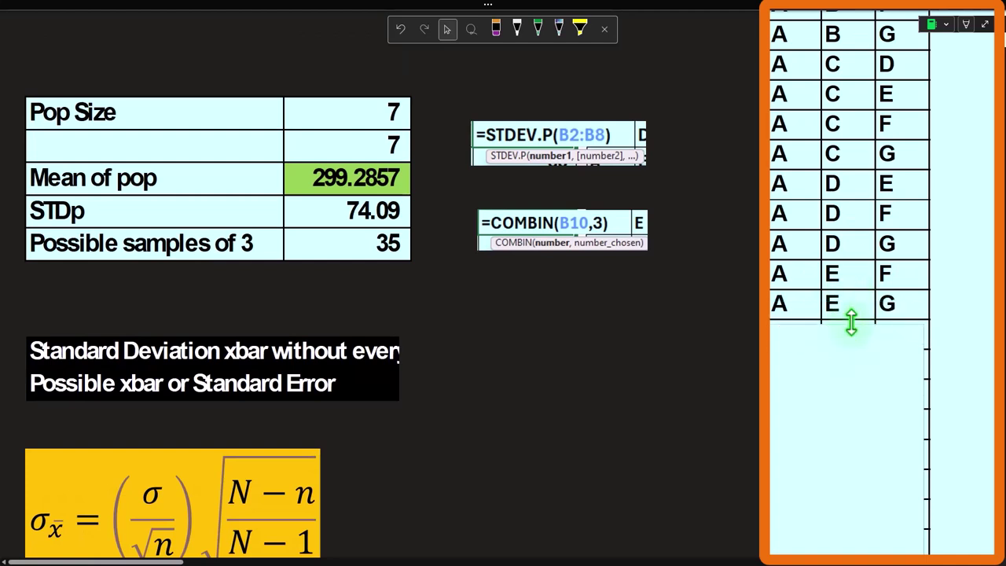
scroll(889, 306, down, 1)
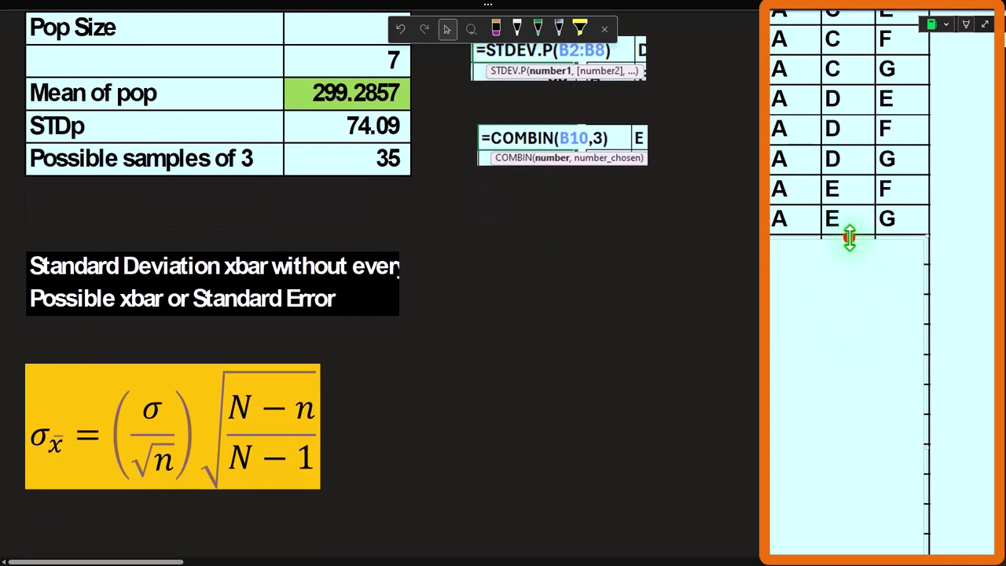
drag(848, 237, 835, 386)
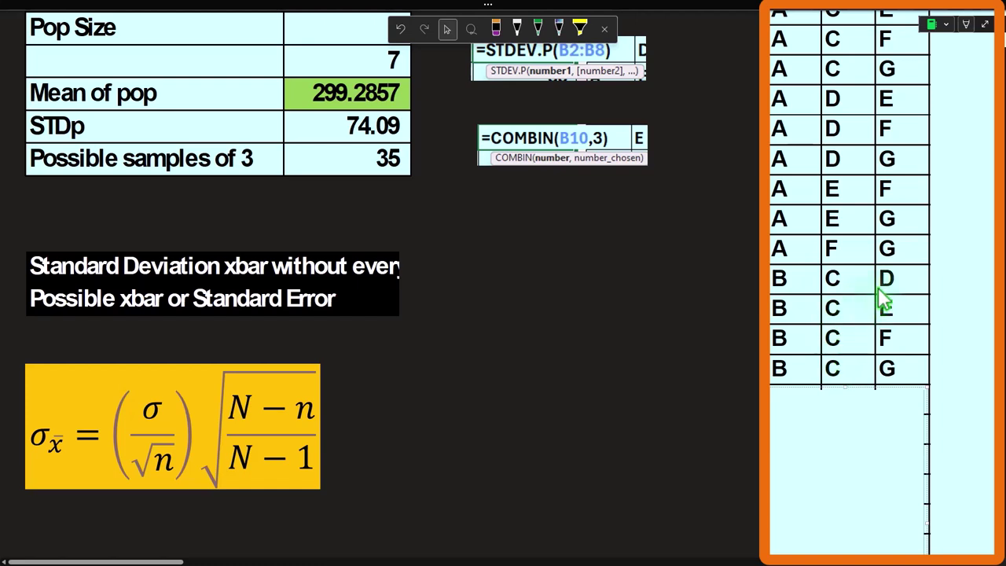
scroll(864, 303, down, 1)
drag(846, 308, 841, 389)
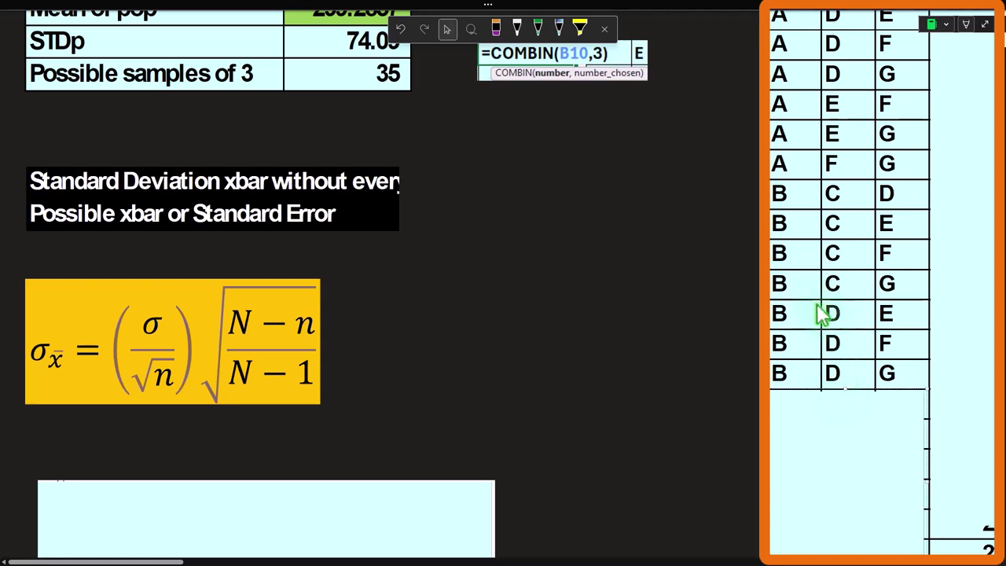
scroll(885, 334, down, 2)
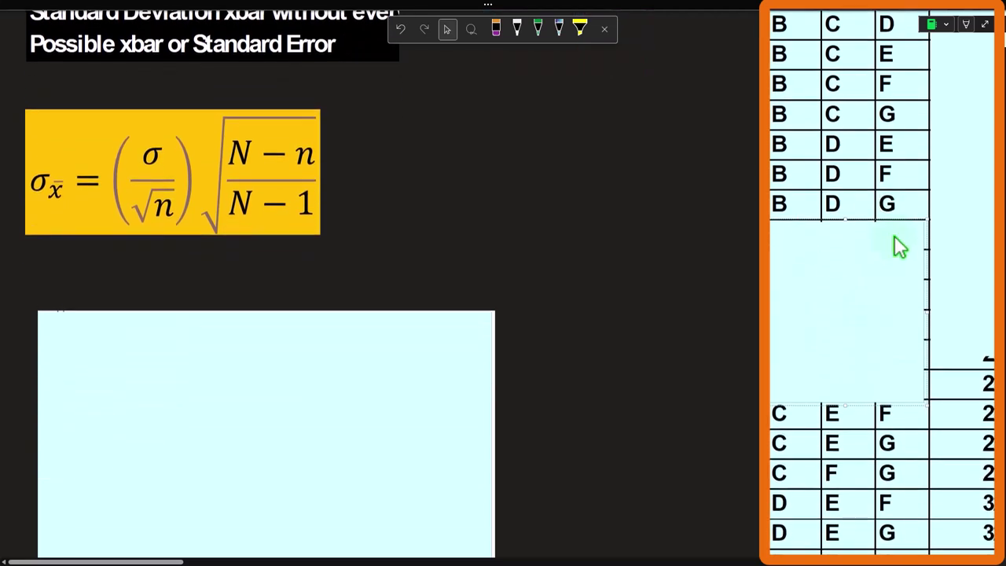
drag(846, 225, 825, 325)
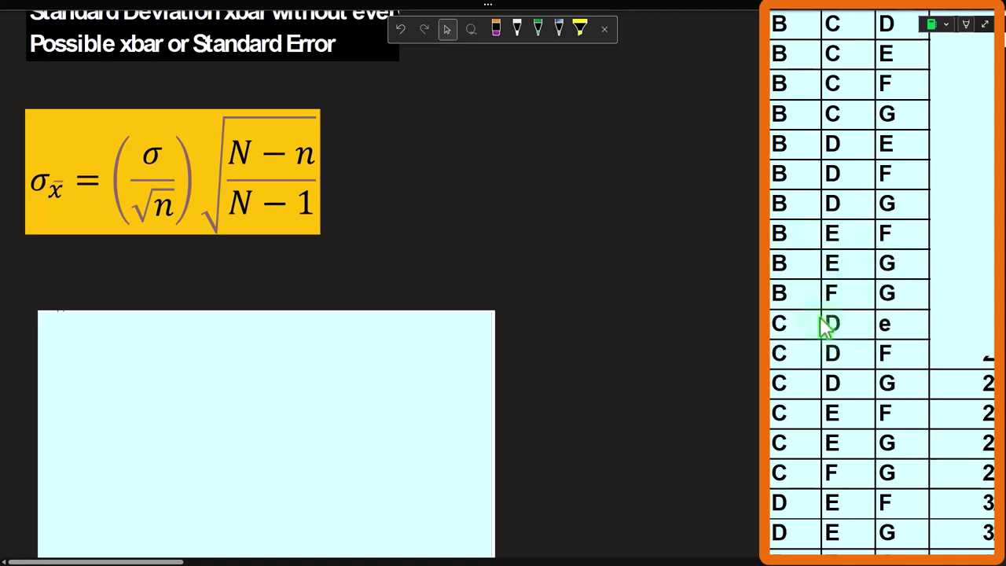
scroll(822, 325, down, 4)
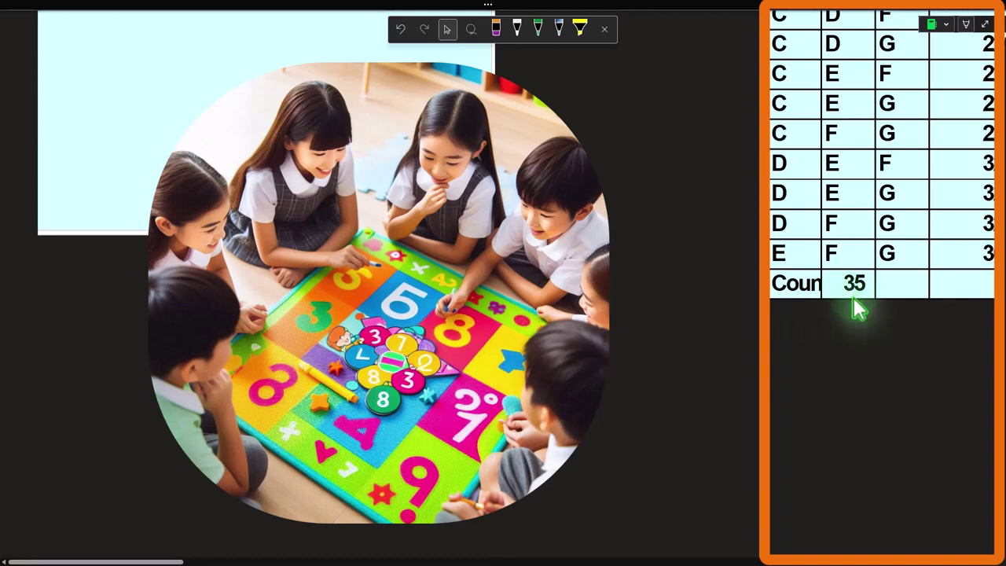
- Scroll back up to the Sales Rep table and the Pop Size 7 and Mean of pop figures
scroll(809, 332, up, 9)
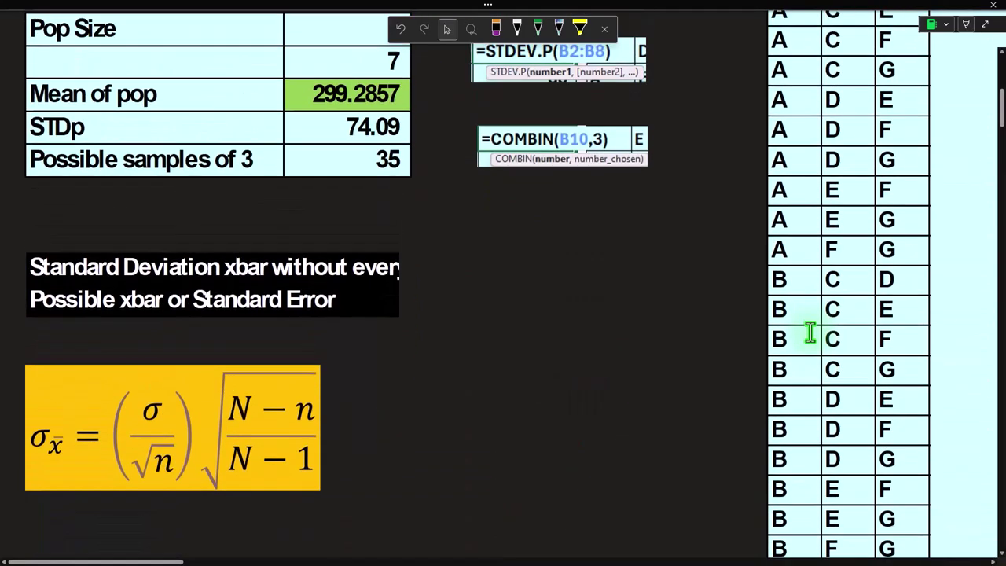
scroll(809, 331, up, 1)
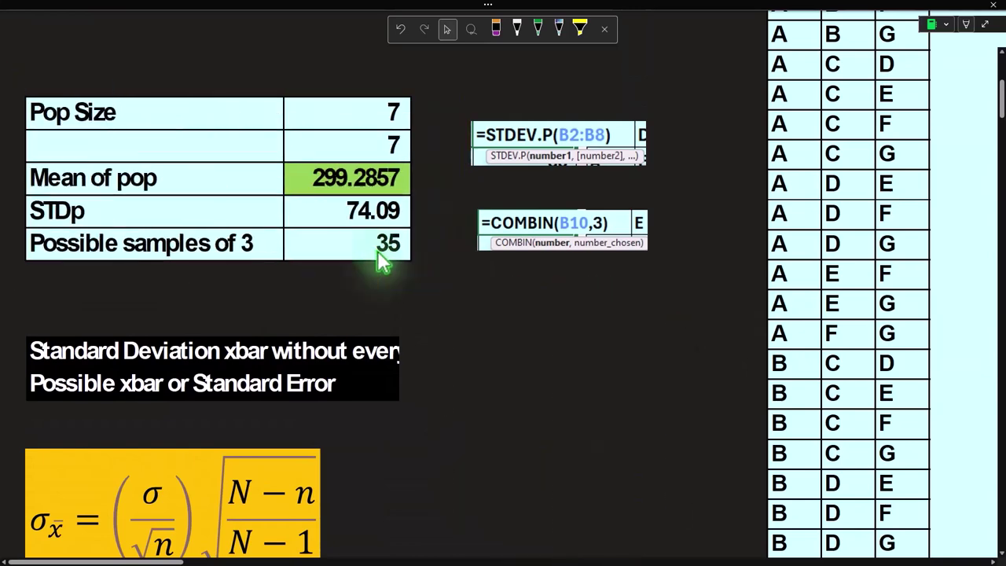
scroll(687, 330, up, 4)
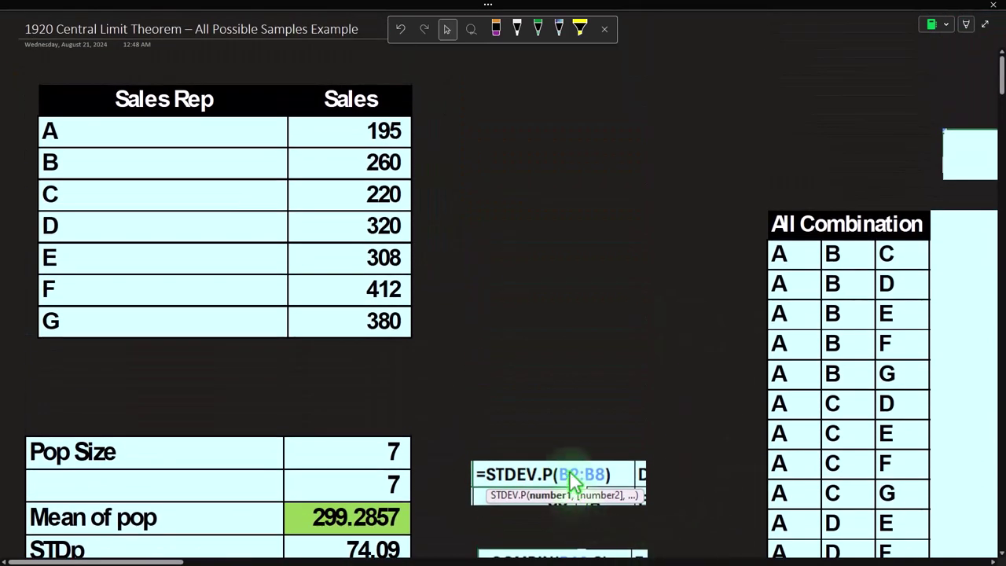
scroll(357, 542, down, 2)
scroll(357, 542, up, 1)
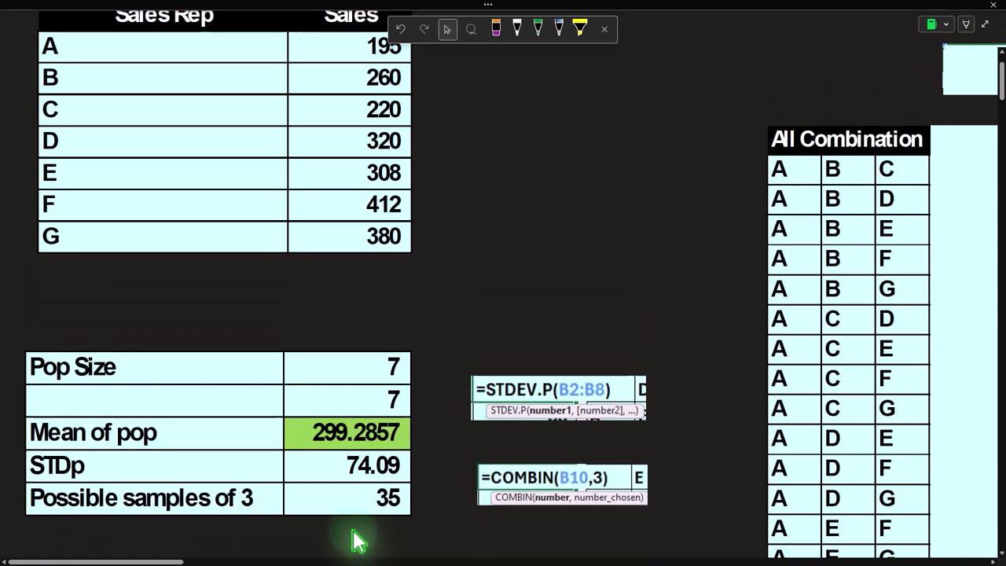
scroll(358, 542, up, 1)
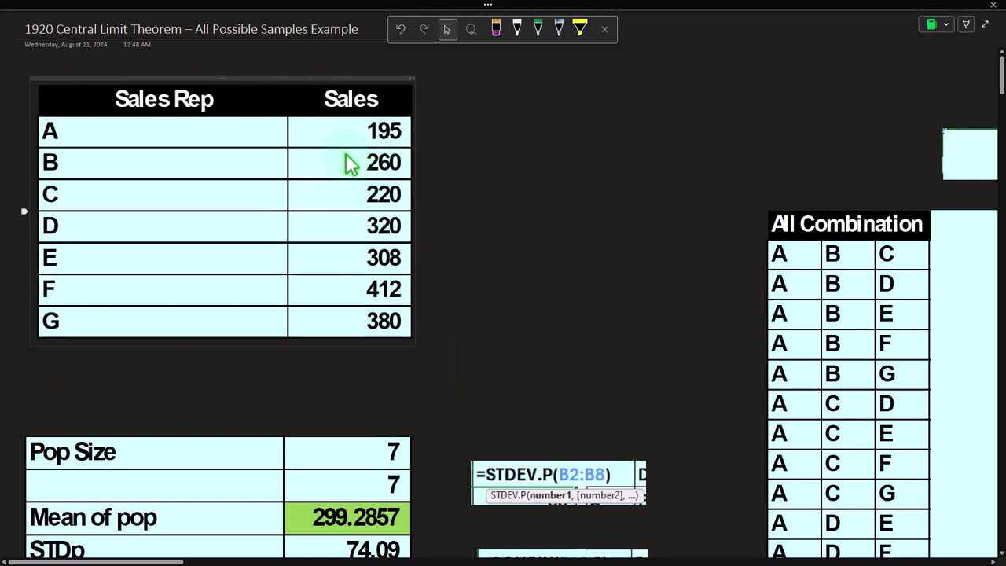
- Inspect the cell's XLOOKUP formula and reveal the Sales values for the A B C row
drag(147, 560, 230, 560)
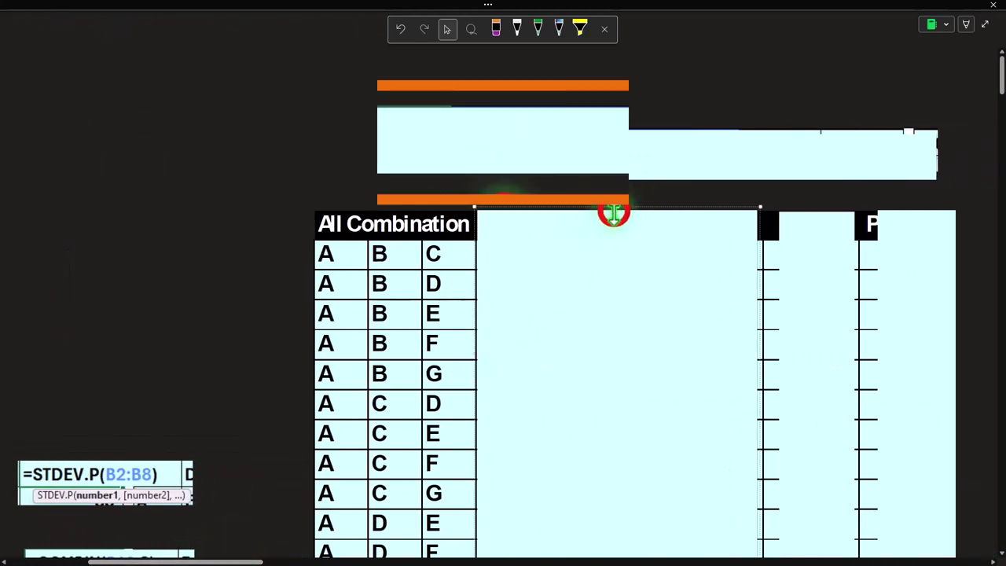
double_click(515, 117)
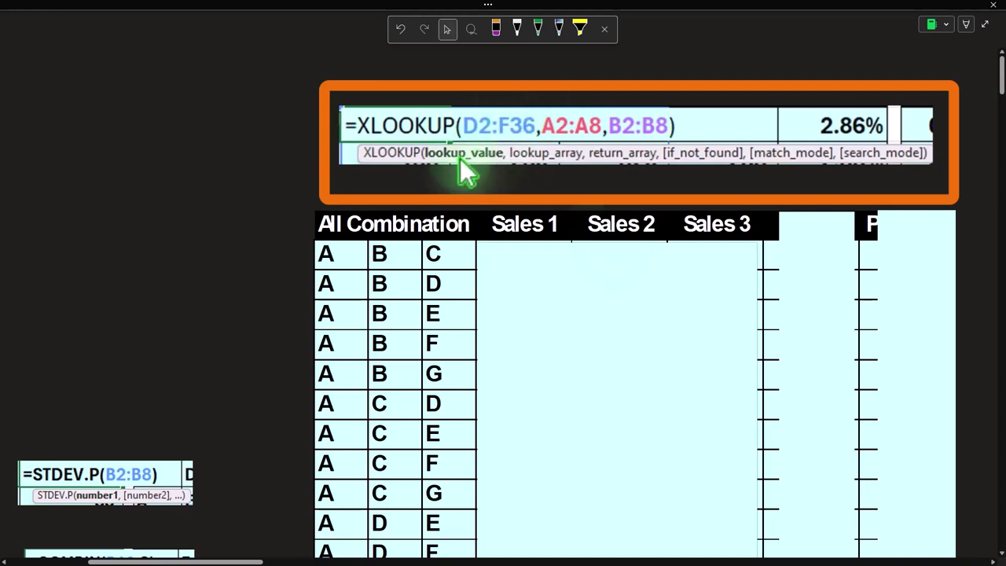
click(579, 285)
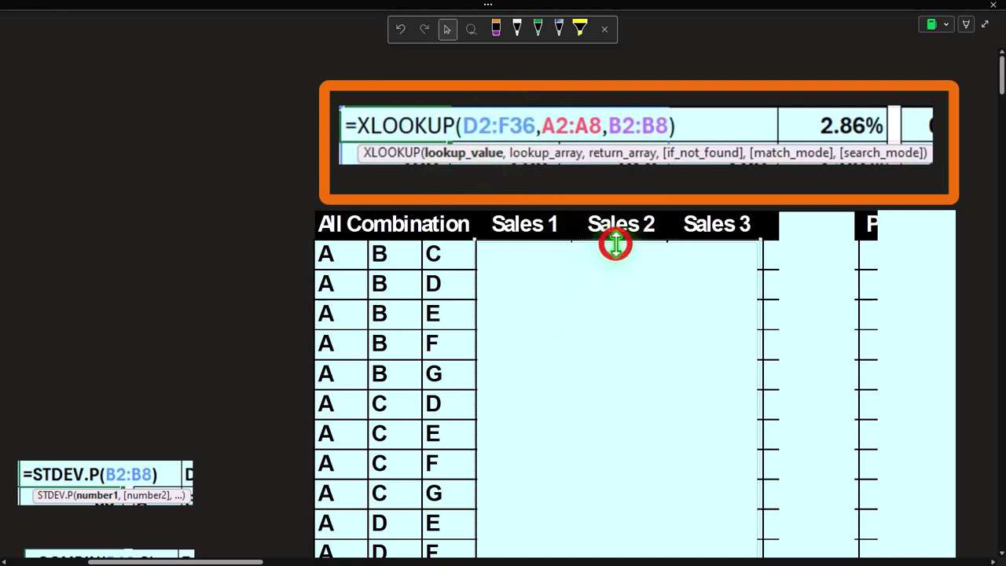
drag(615, 245, 612, 267)
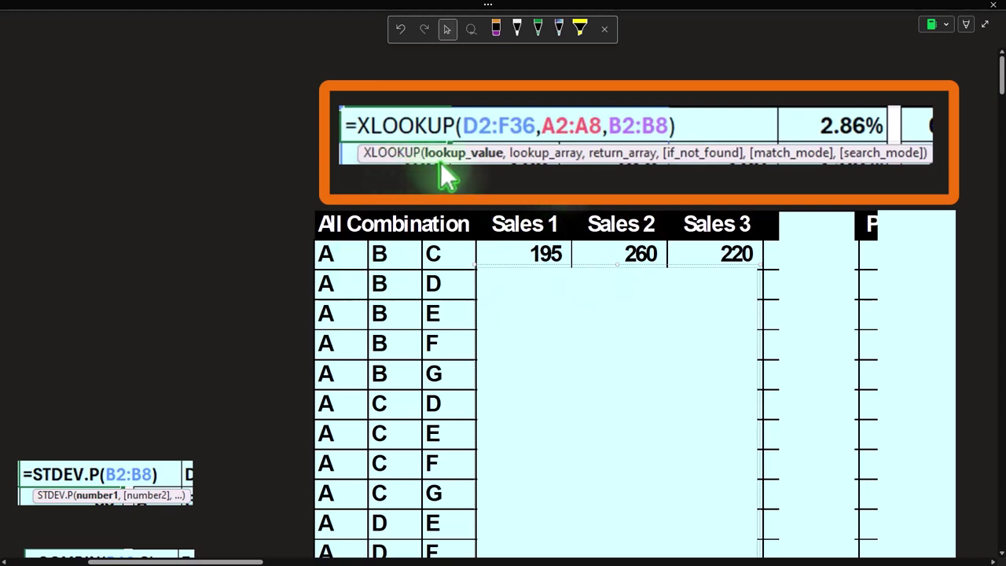
drag(221, 561, 138, 560)
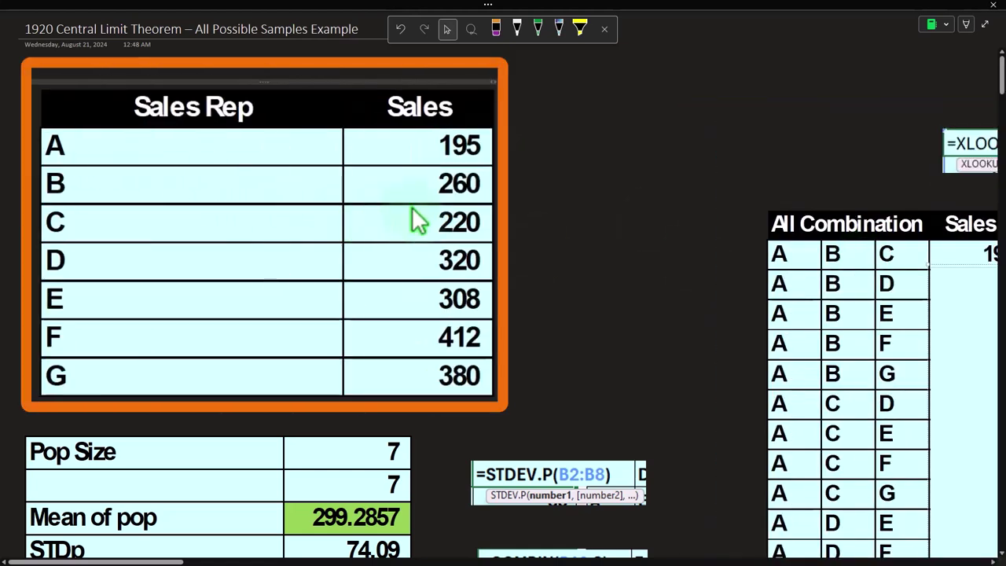
- Uncover the Sales 1–3 values for the remaining rows, with the Mean column starting at 225
click(174, 555)
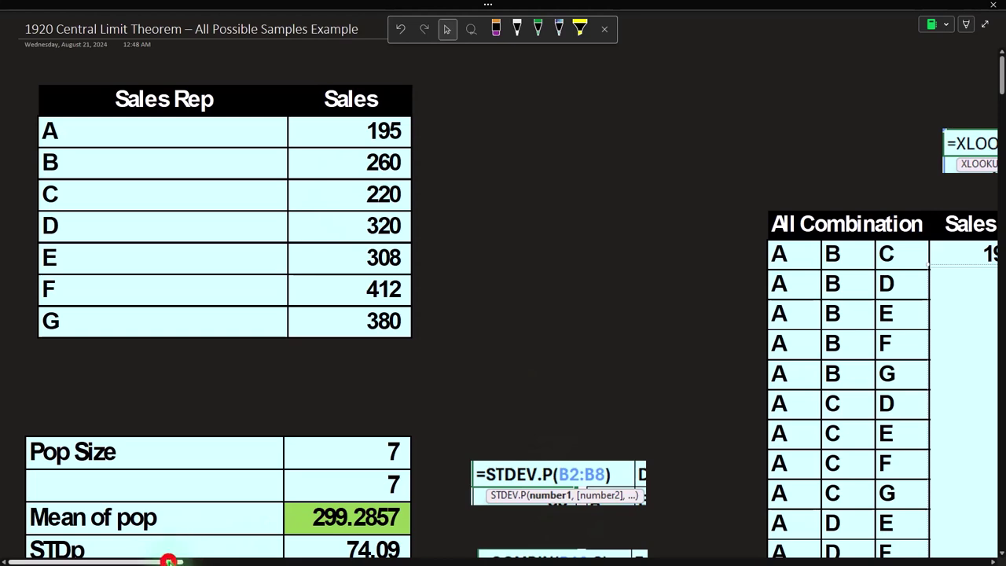
drag(168, 561, 236, 561)
click(503, 236)
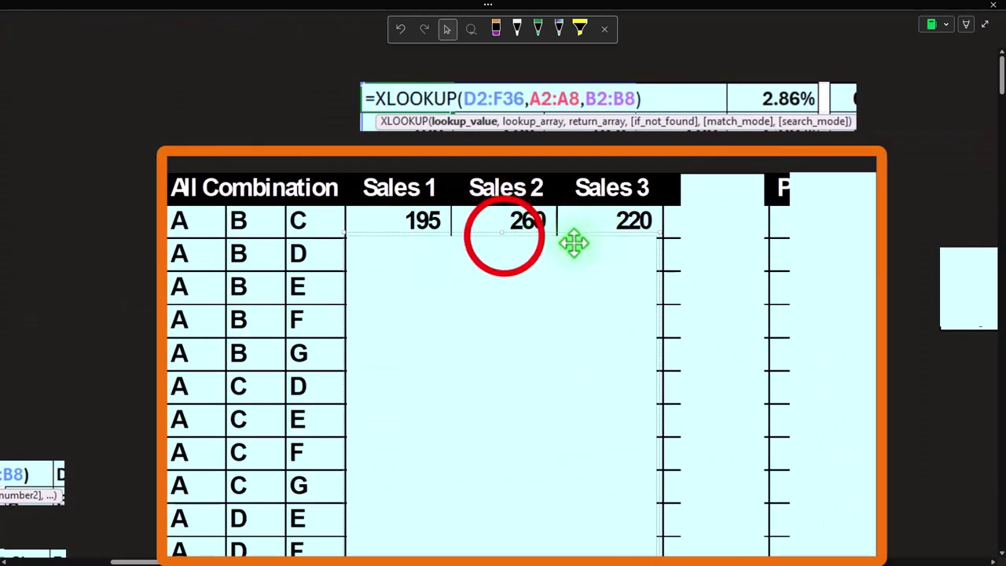
drag(503, 236, 500, 401)
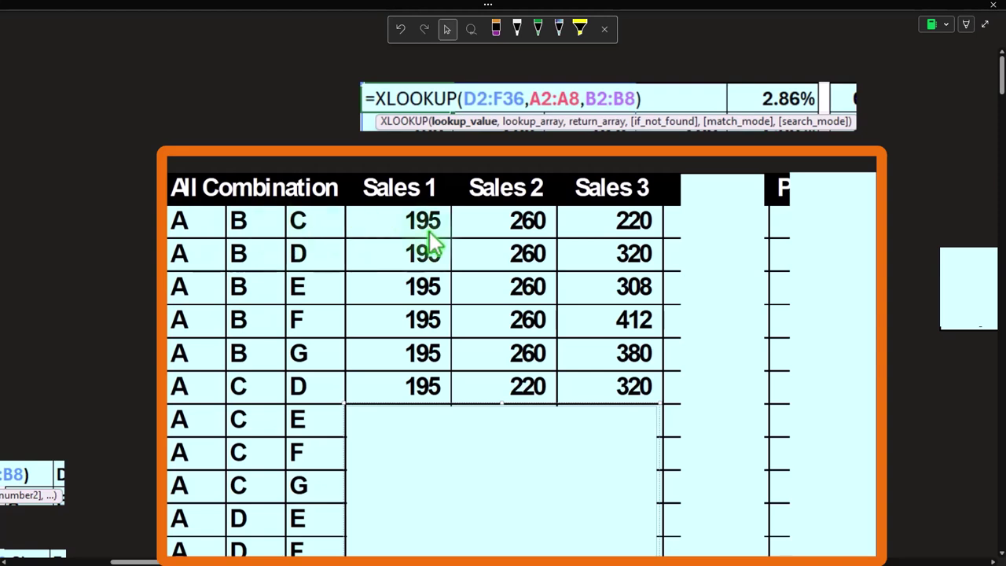
click(483, 500)
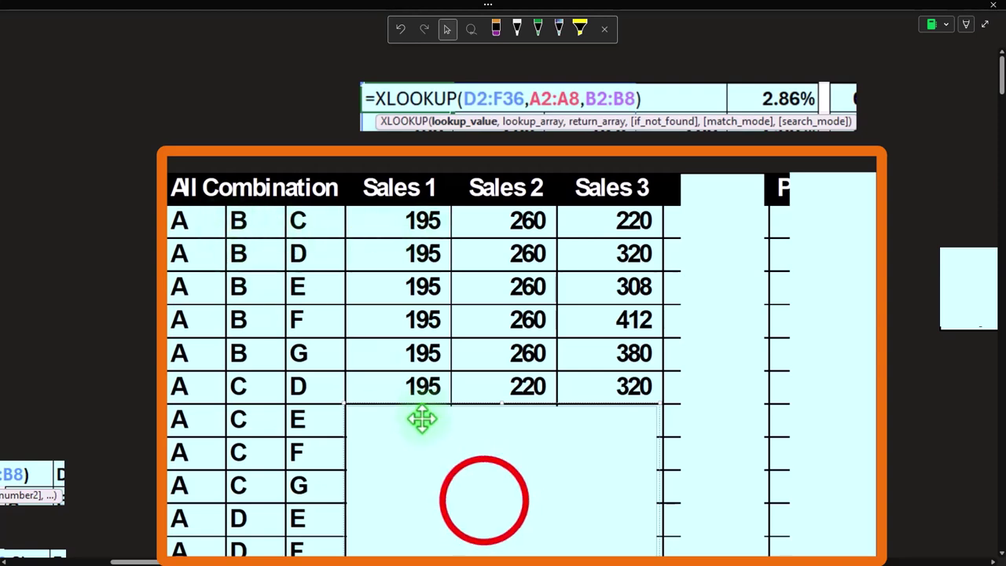
key(Delete)
drag(729, 231, 711, 223)
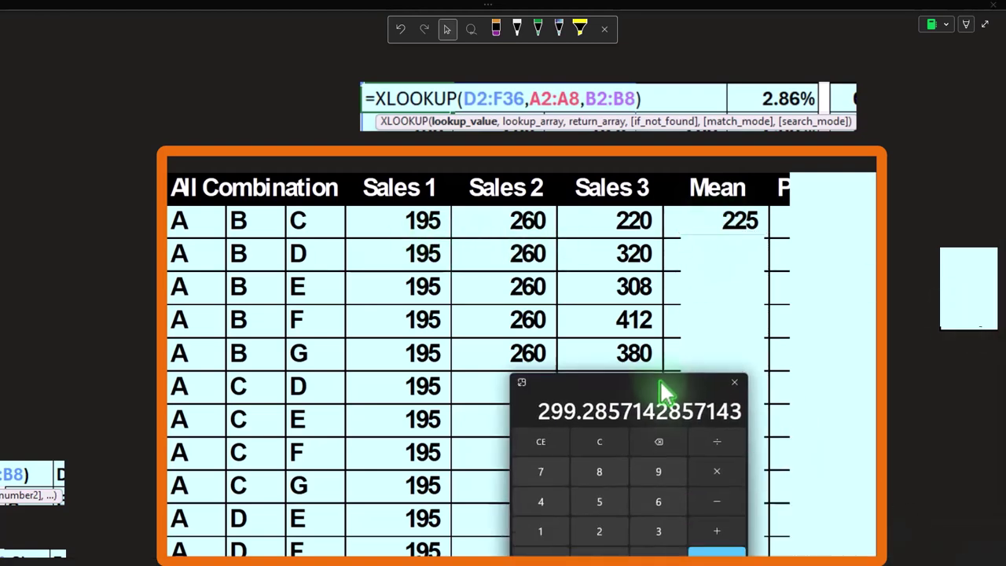
- In Calculator, total the A B C sample's sales to 675 and divide by 3, giving 225
drag(659, 379, 532, 250)
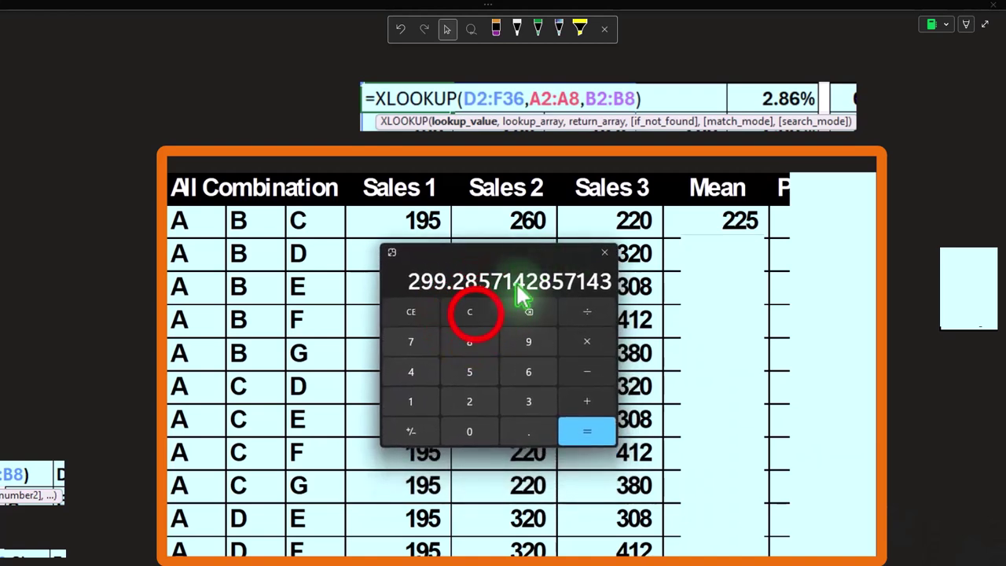
click(471, 314)
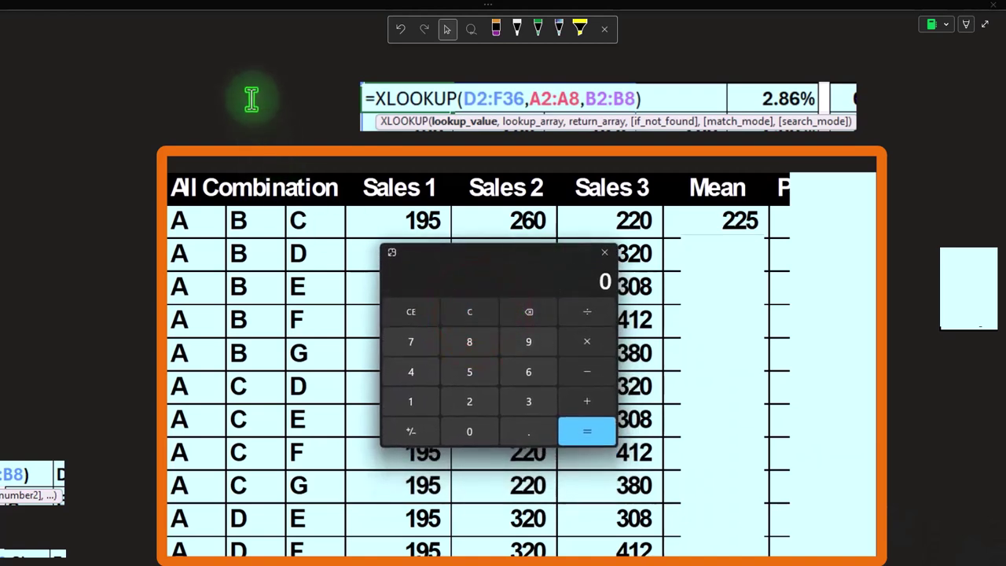
text(195+260+22)
click(262, 139)
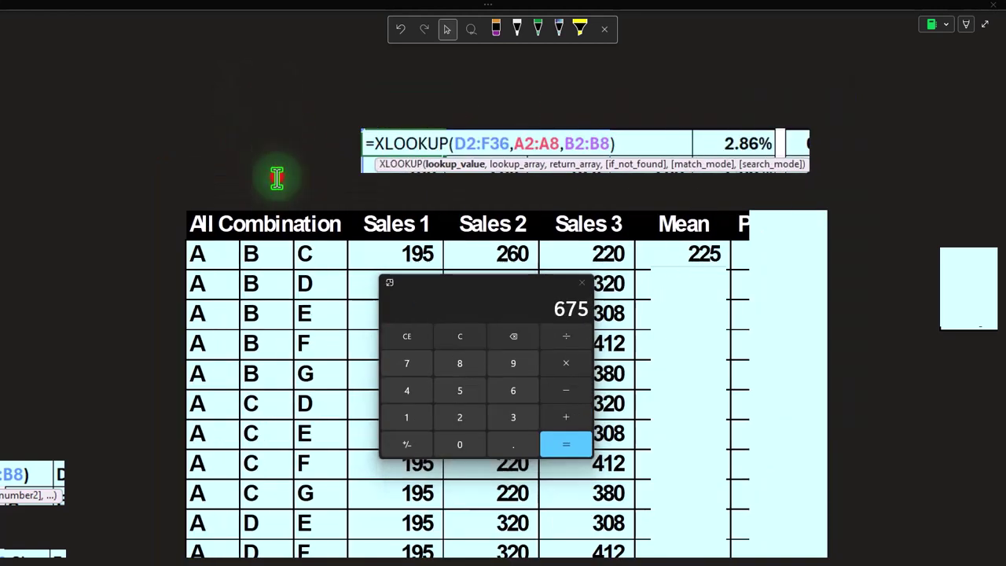
drag(242, 559, 146, 560)
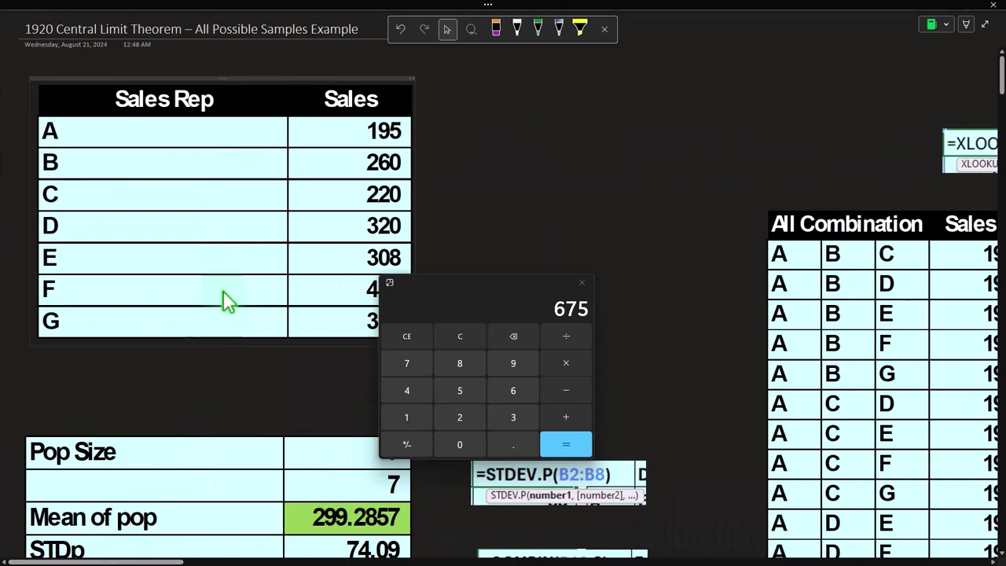
click(207, 130)
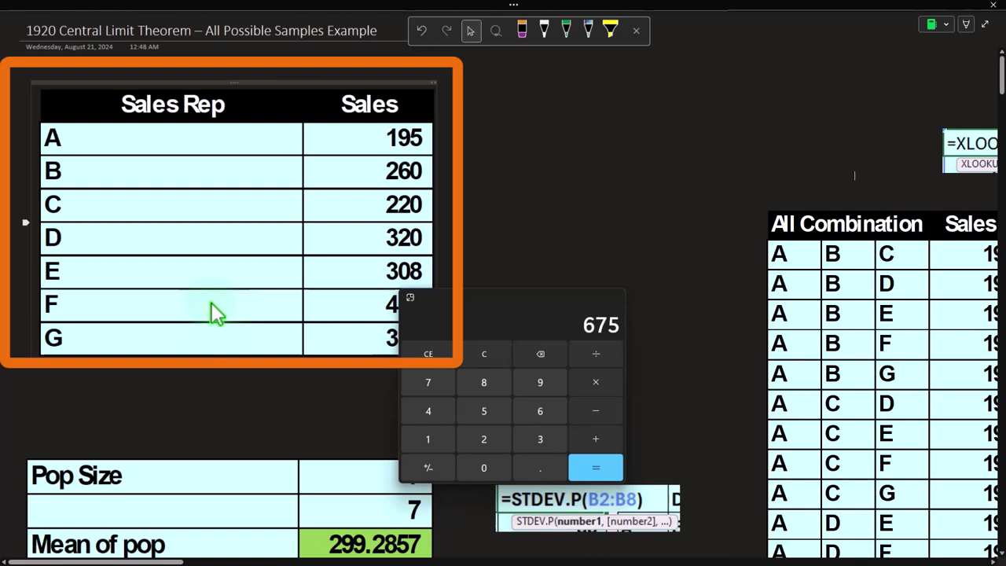
drag(472, 306, 555, 266)
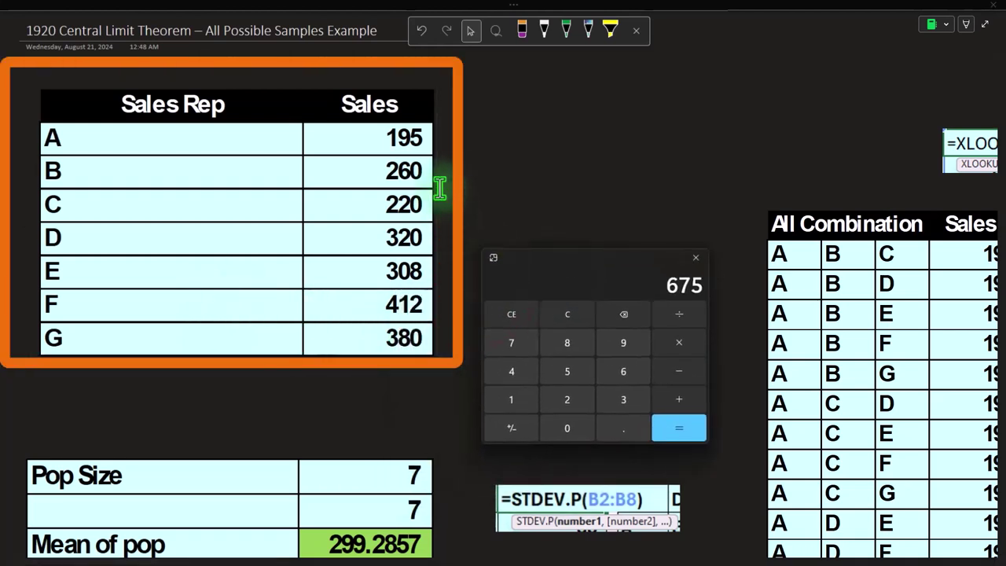
scroll(410, 324, down, 1)
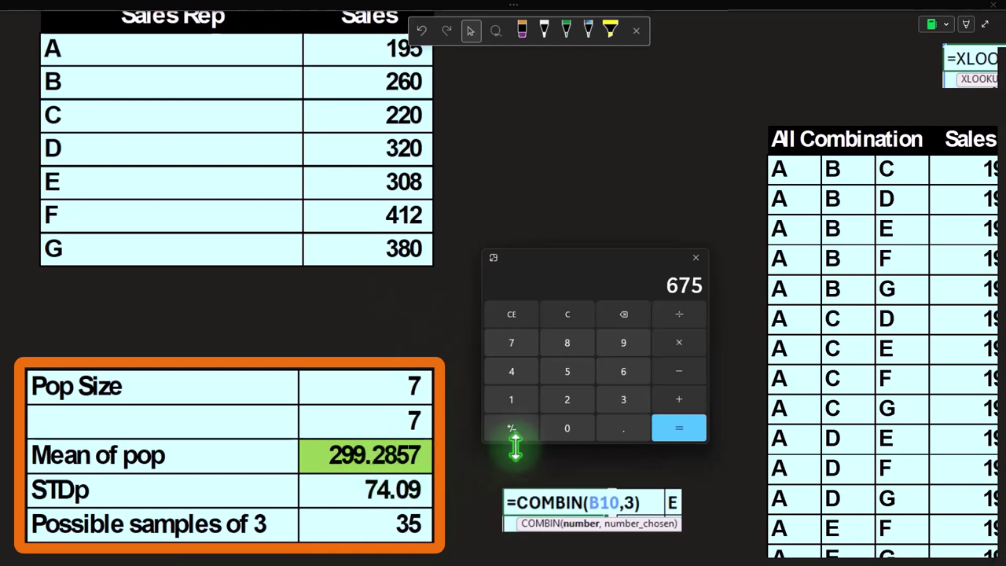
click(680, 319)
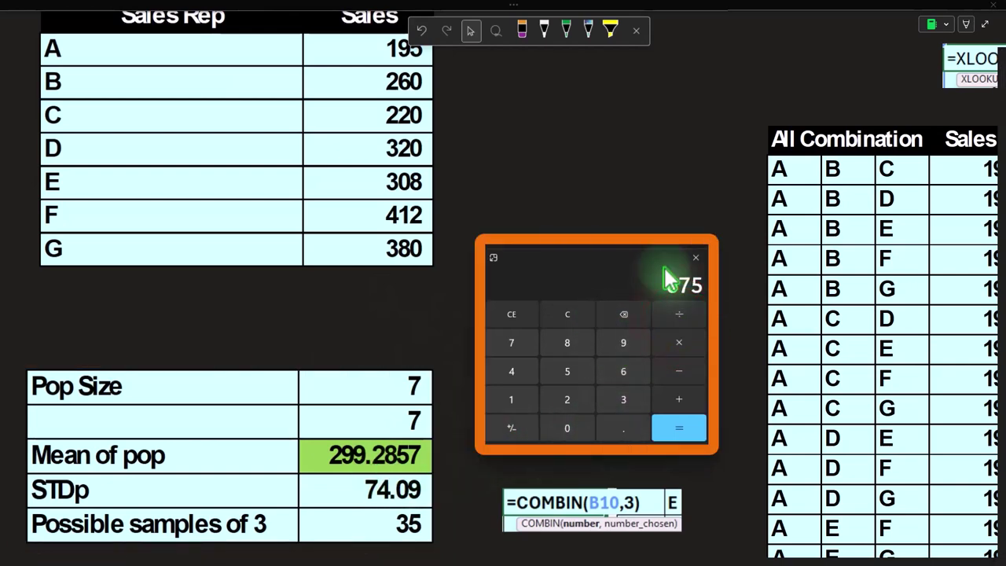
key(3)
key(Return)
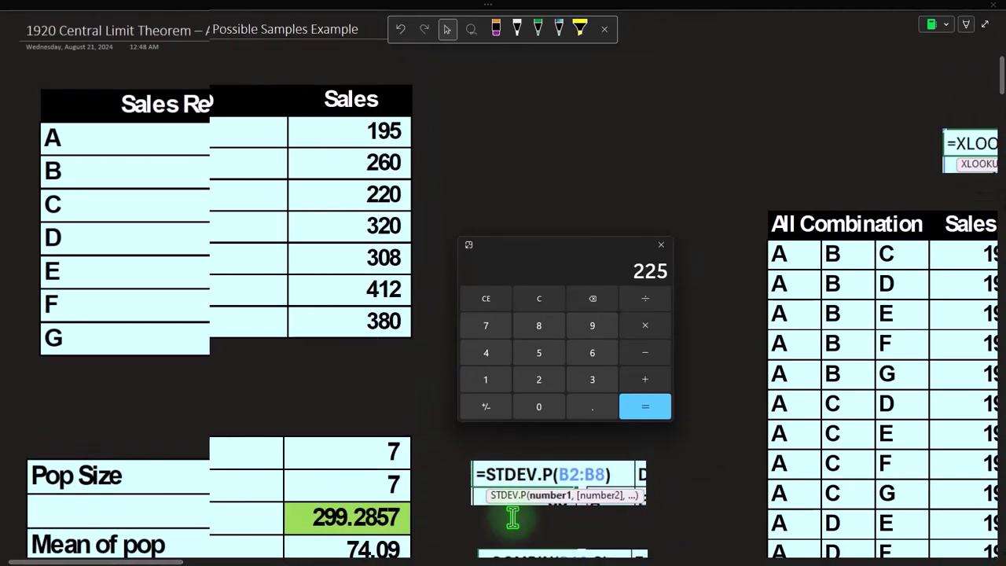
- Work out the A B D sample mean in Calculator and compare it with the table's 258
click(608, 236)
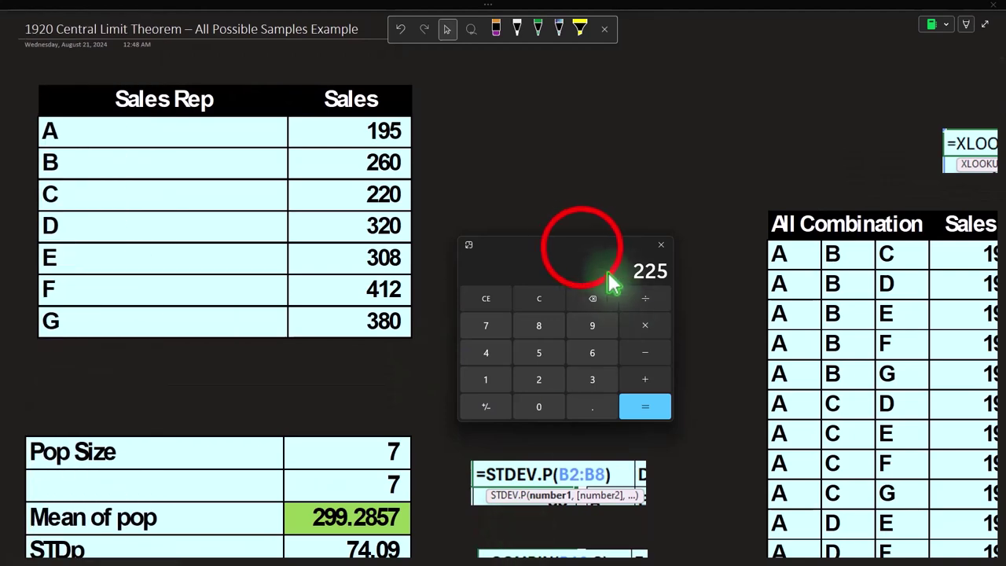
click(168, 550)
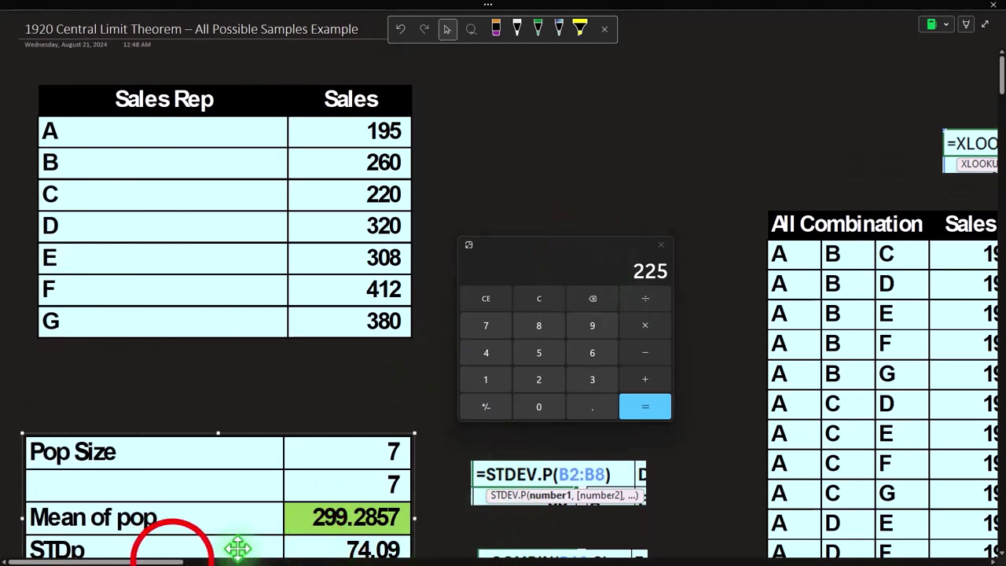
drag(171, 556, 302, 556)
drag(567, 255, 768, 336)
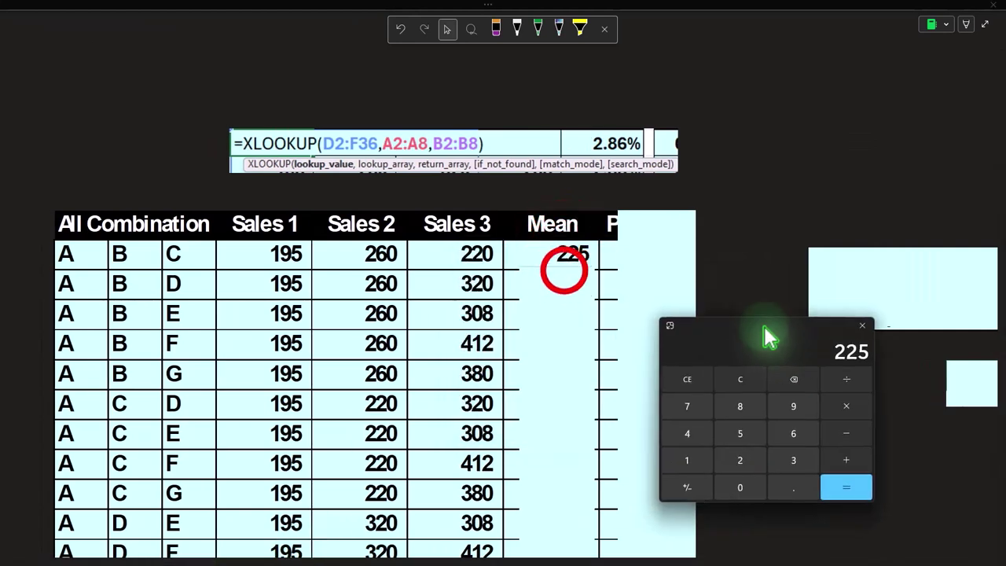
text(258)
click(709, 357)
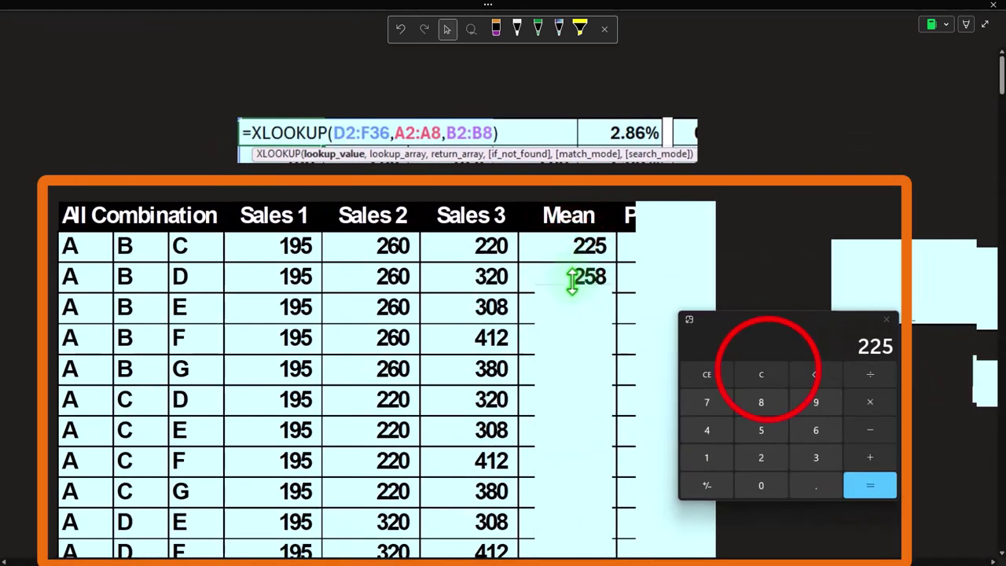
click(760, 374)
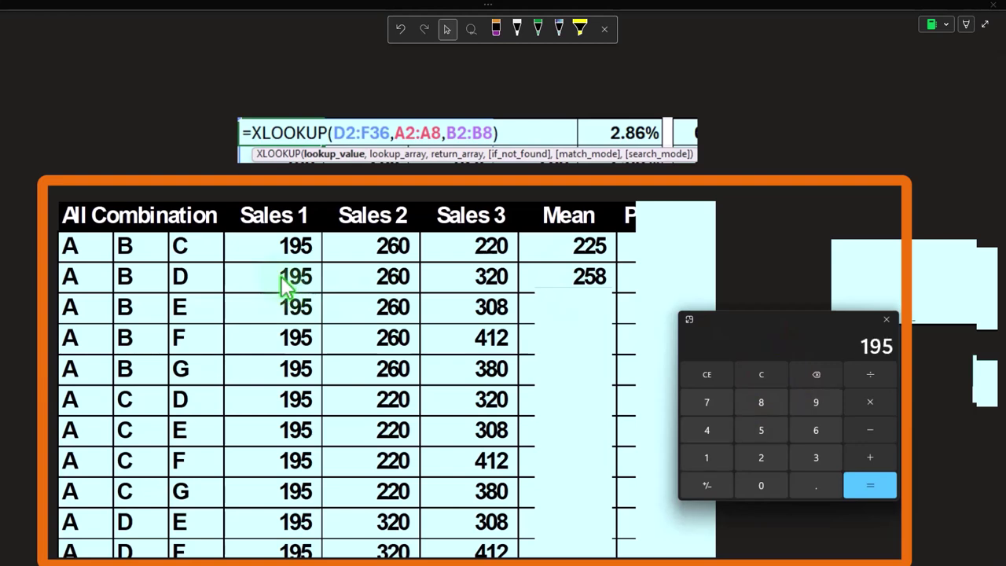
text(+260)
key(Return)
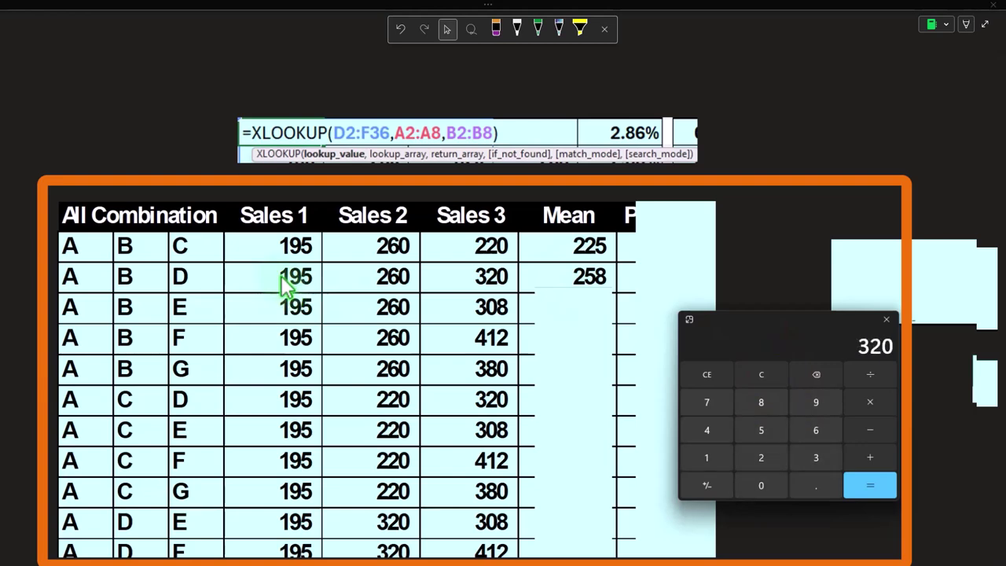
text(/3)
key(Return)
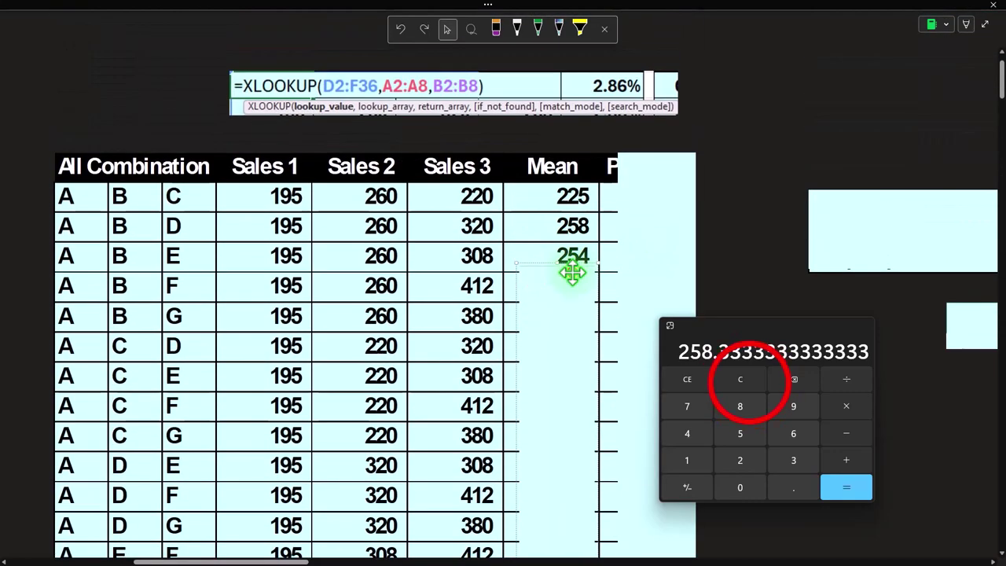
- Confirm the A B F sample mean of 289 against the table
click(739, 379)
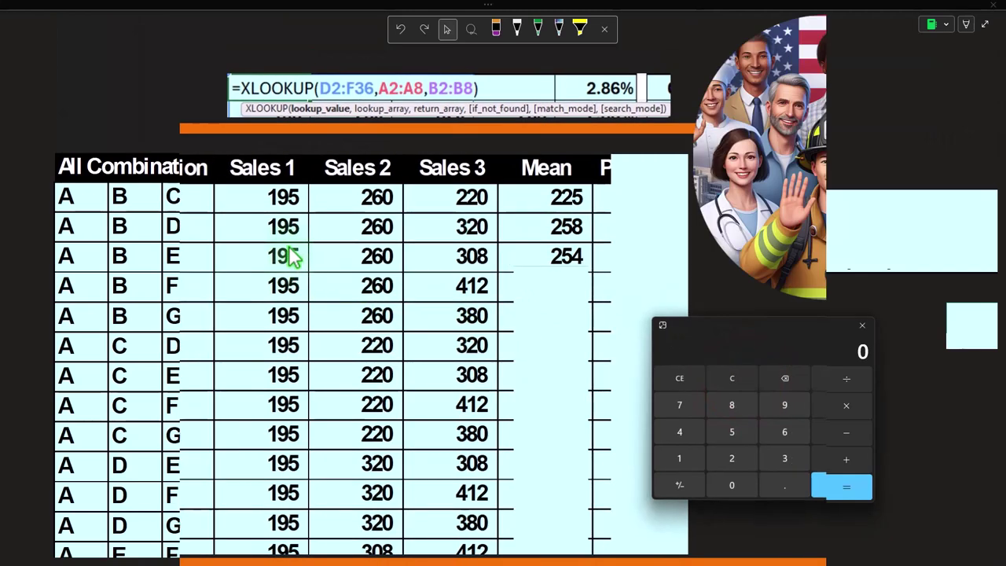
text(160)
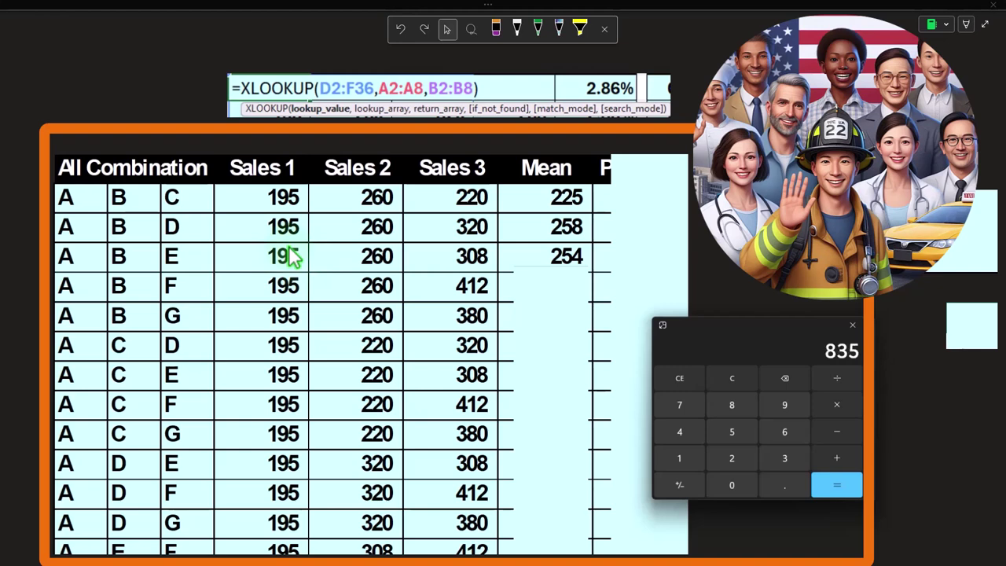
text(3)
key(Return)
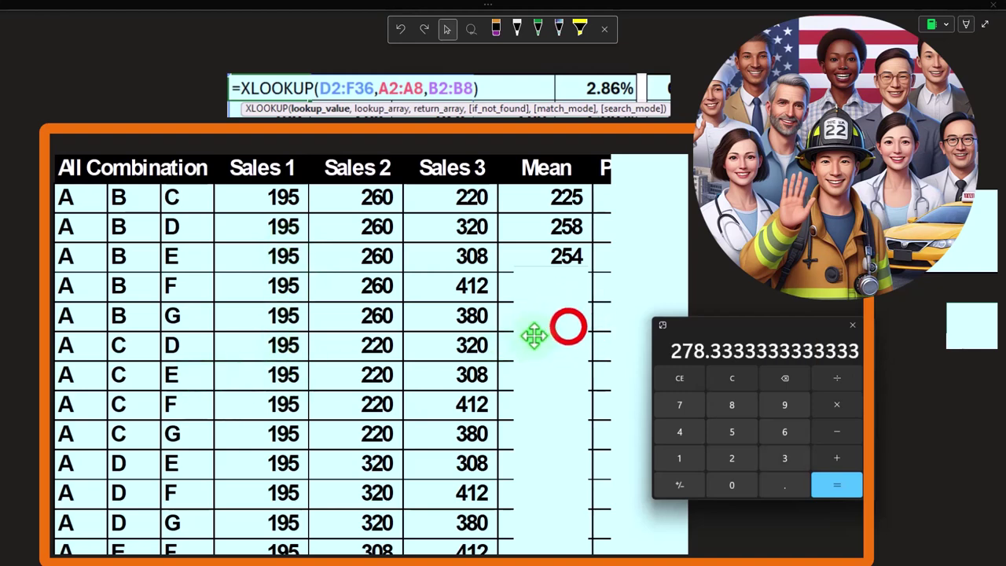
text(289)
key(Return)
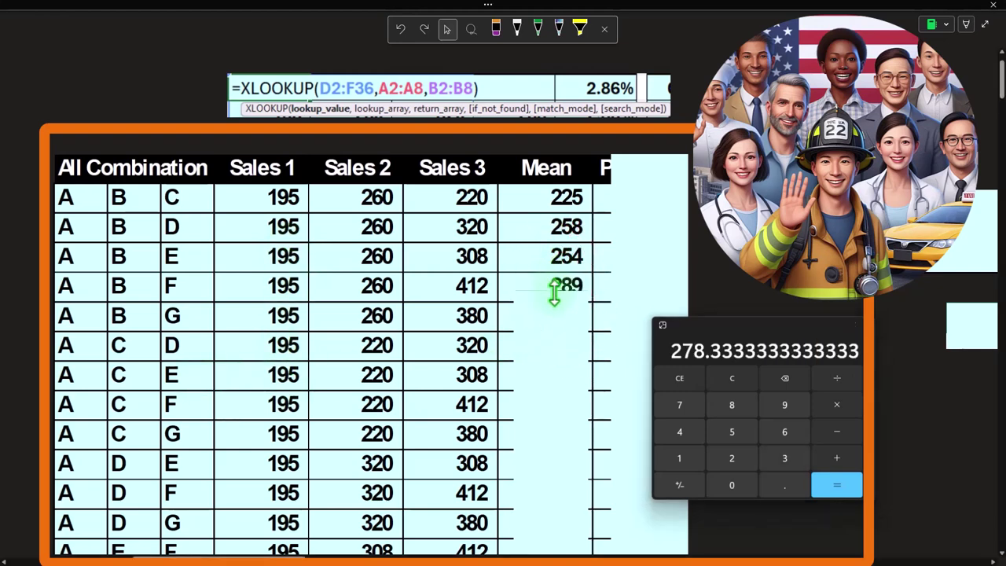
click(732, 378)
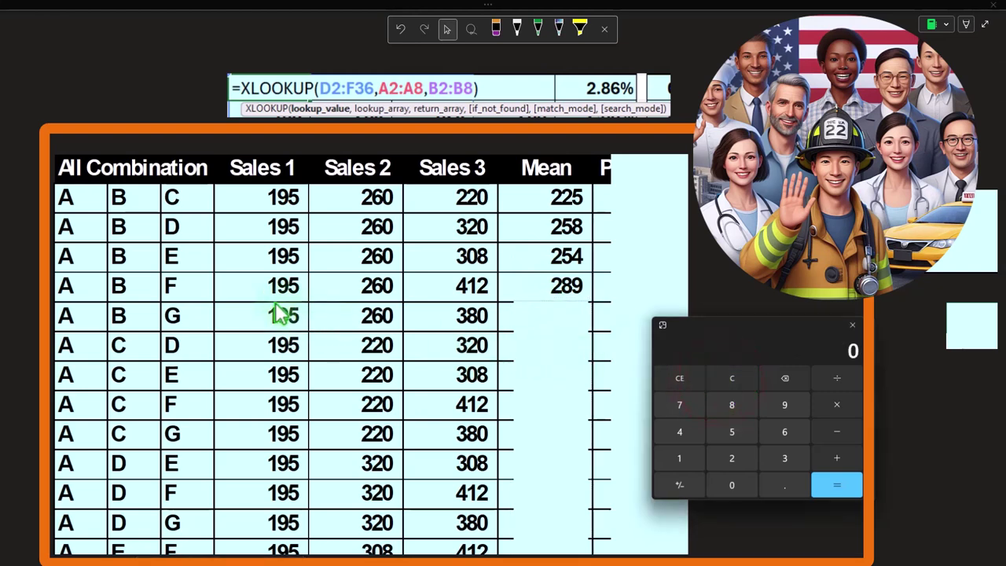
text(195)
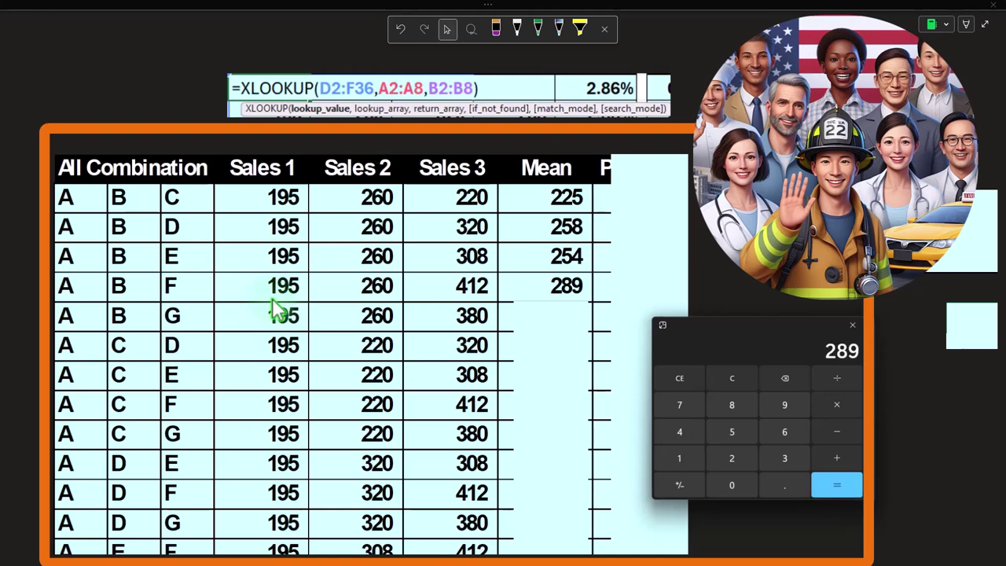
click(557, 364)
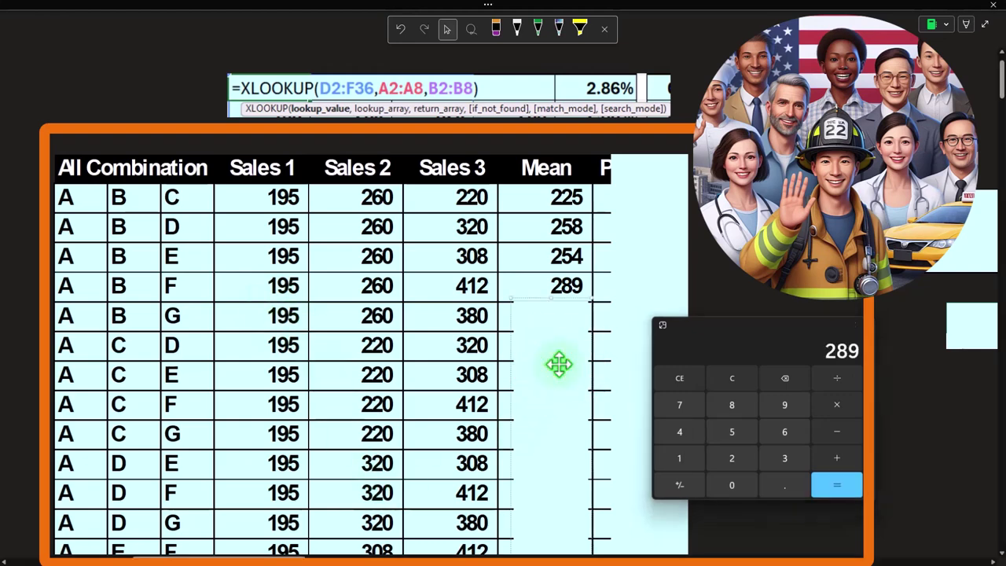
click(664, 209)
- Reveal the rest of the Mean column and the first Prob of S value, 2.86%
drag(665, 155, 645, 188)
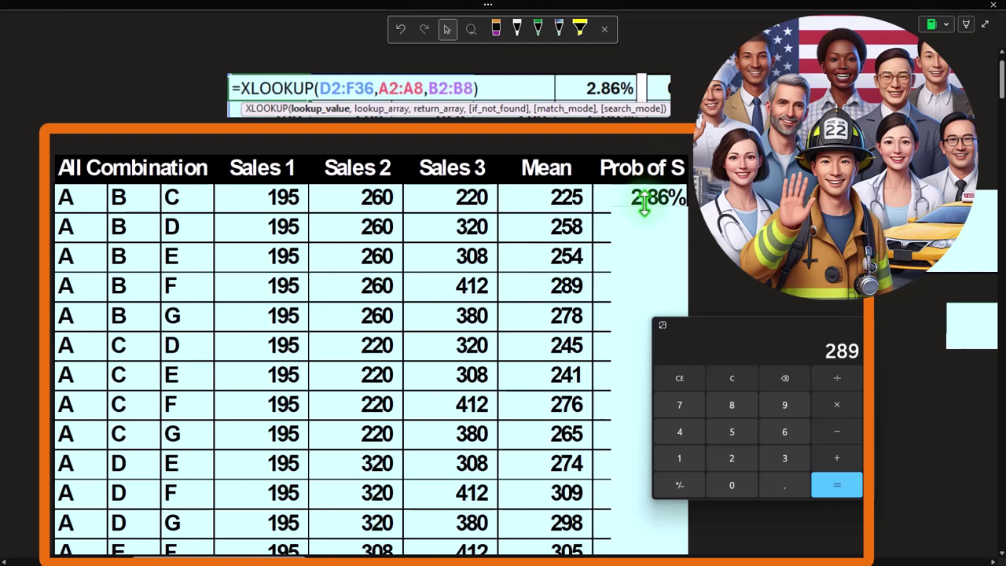
drag(643, 203, 644, 207)
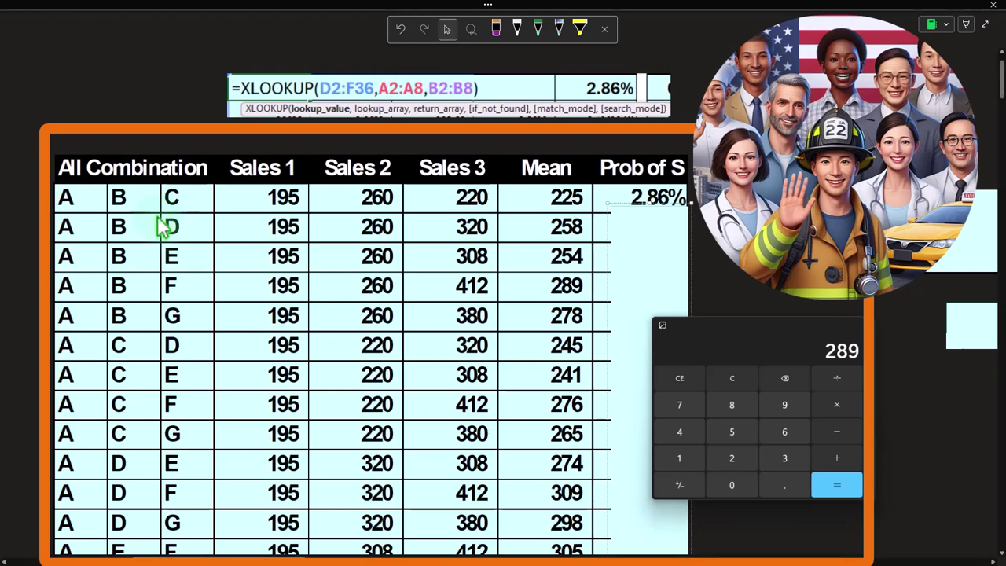
mouse_move(285, 557)
mouse_down()
mouse_move(161, 562)
mouse_move(280, 561)
mouse_up()
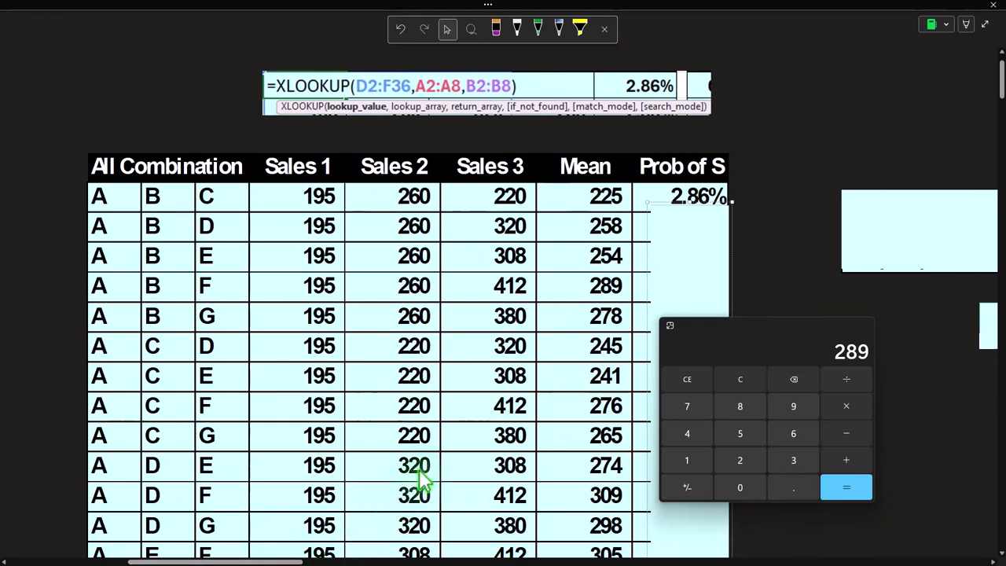
- Delete the Prob of S cover so 2.86% shows for every row through E F G, and clear the calculator
drag(771, 338, 910, 305)
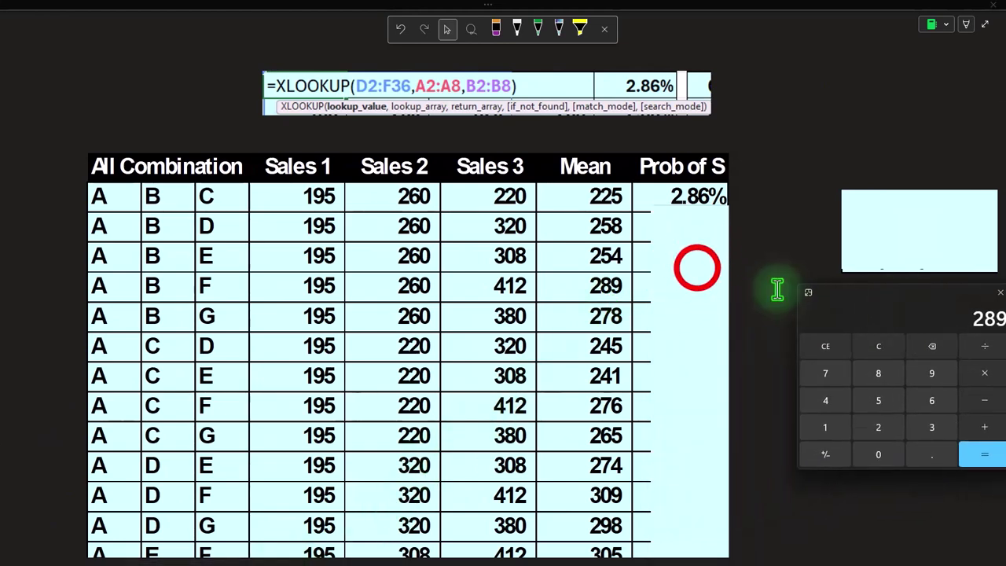
scroll(696, 265, up, 1)
drag(725, 162, 726, 265)
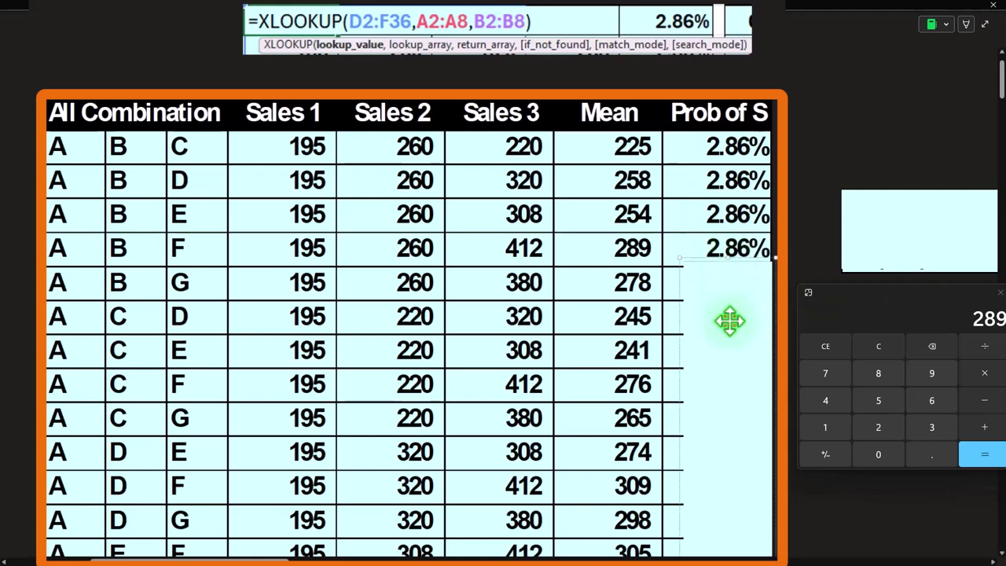
key(Delete)
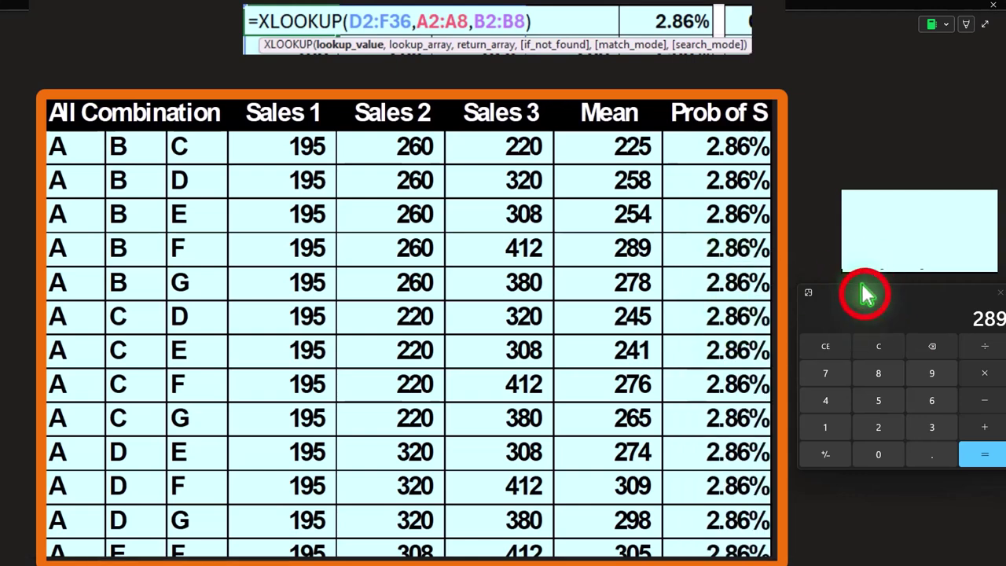
drag(869, 304, 860, 291)
click(853, 333)
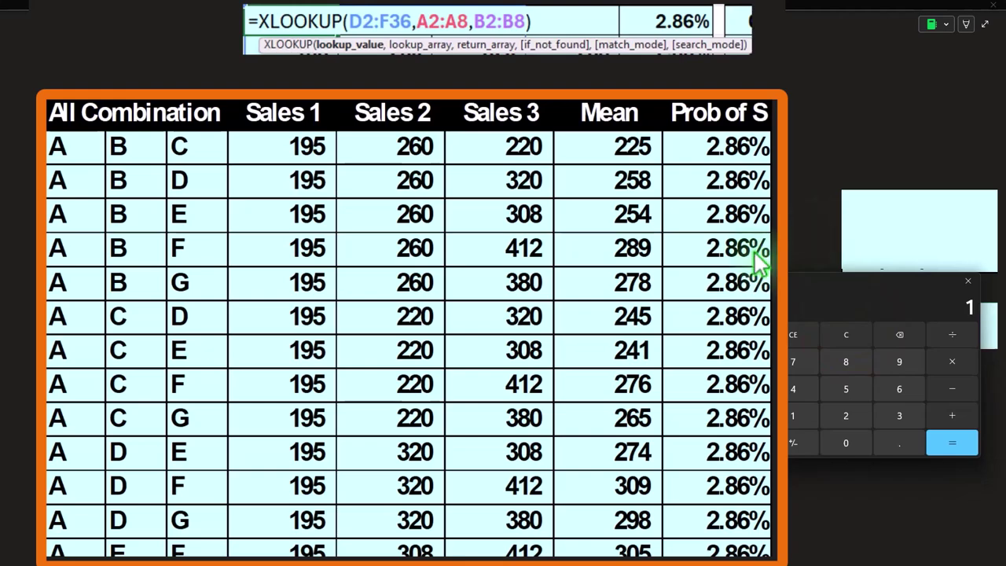
scroll(460, 382, down, 6)
scroll(290, 447, down, 2)
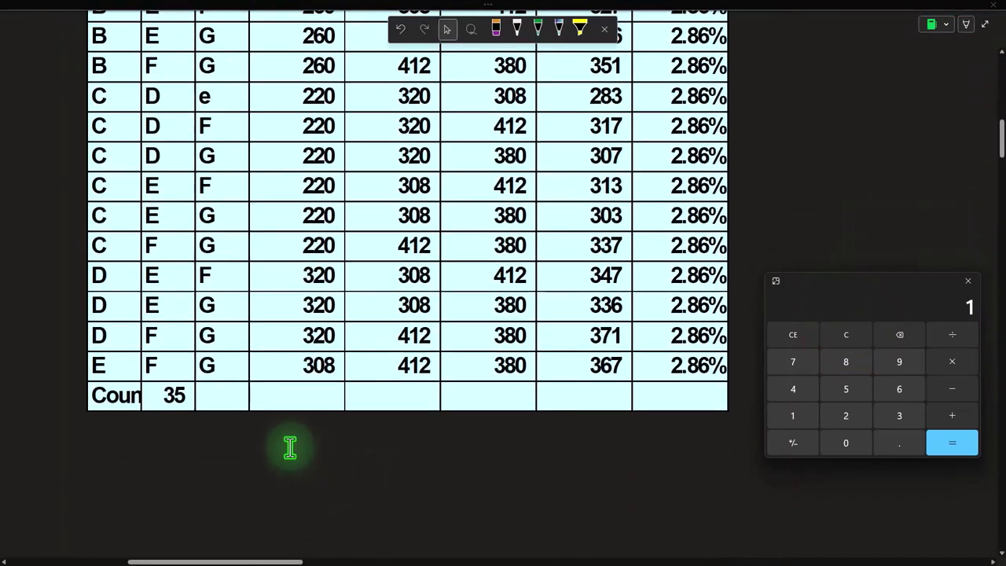
scroll(422, 454, up, 10)
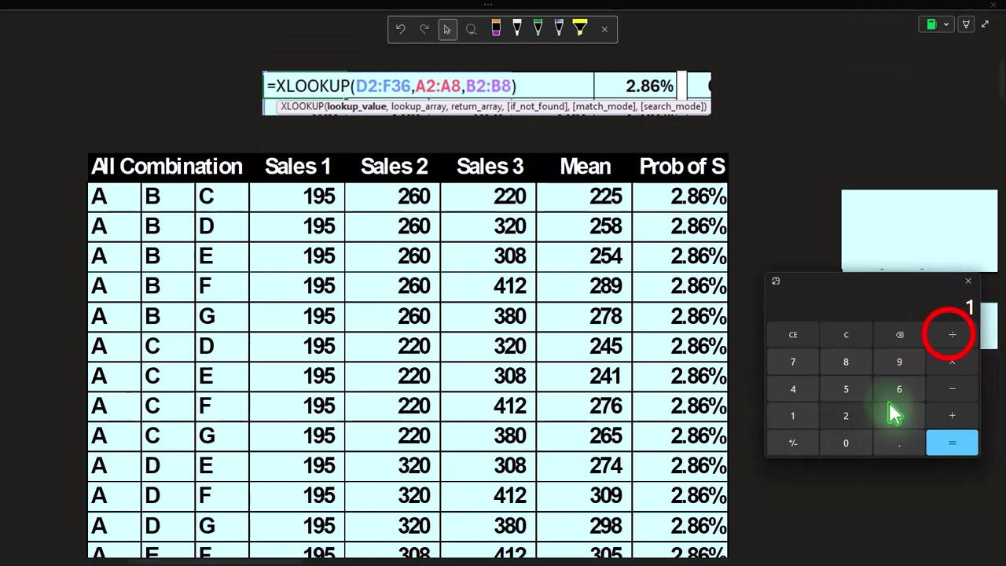
- Compute 1 ÷ 35 in Calculator, then reveal the =STDEV.P(J2:J36) formula behind the 34.93 summary
text(5)
key(Return)
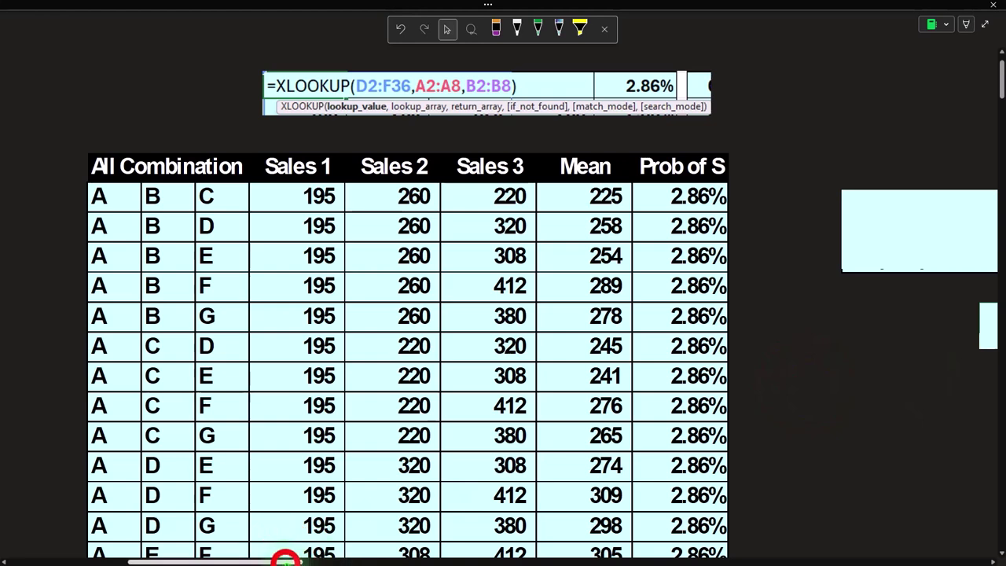
drag(318, 556, 353, 561)
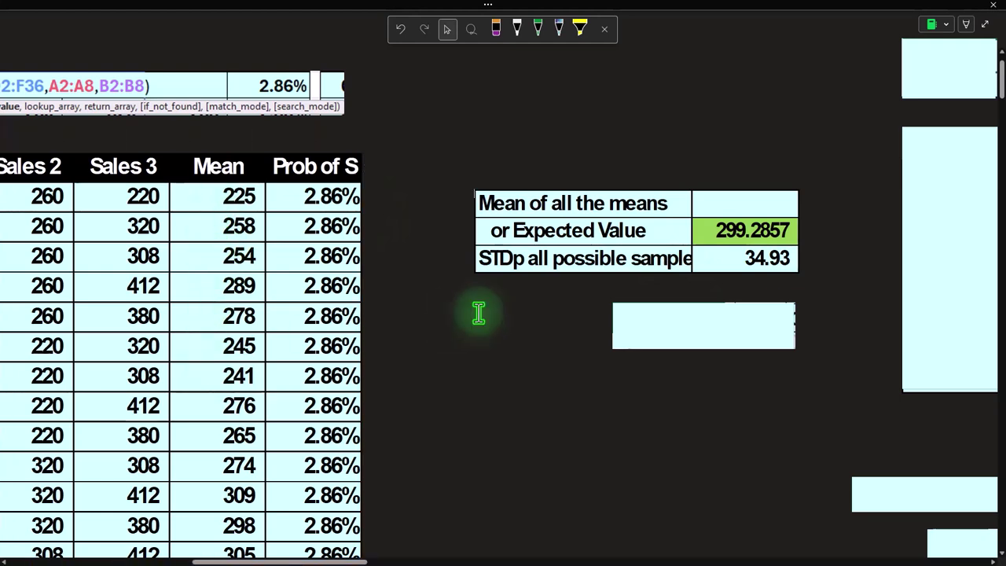
click(575, 510)
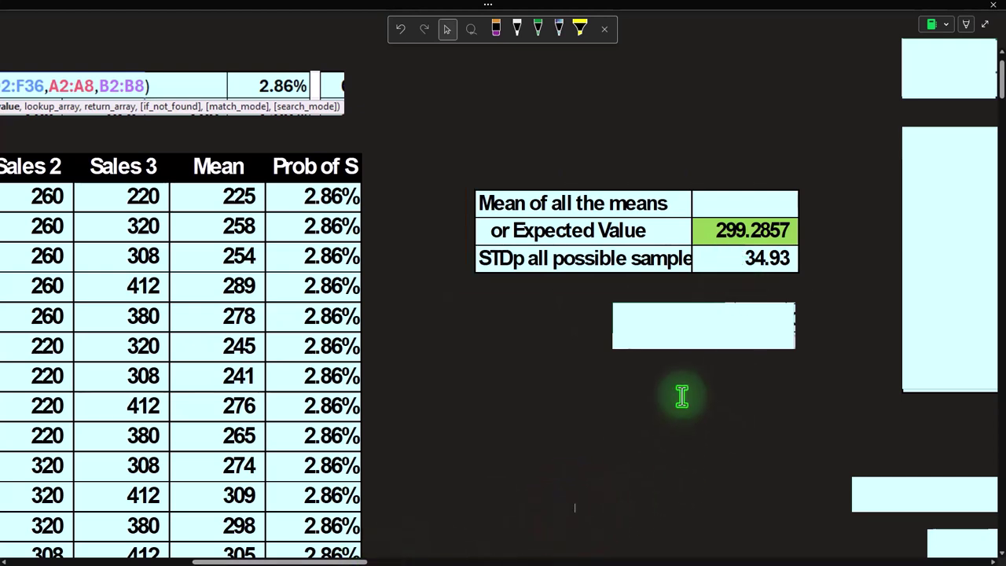
click(703, 329)
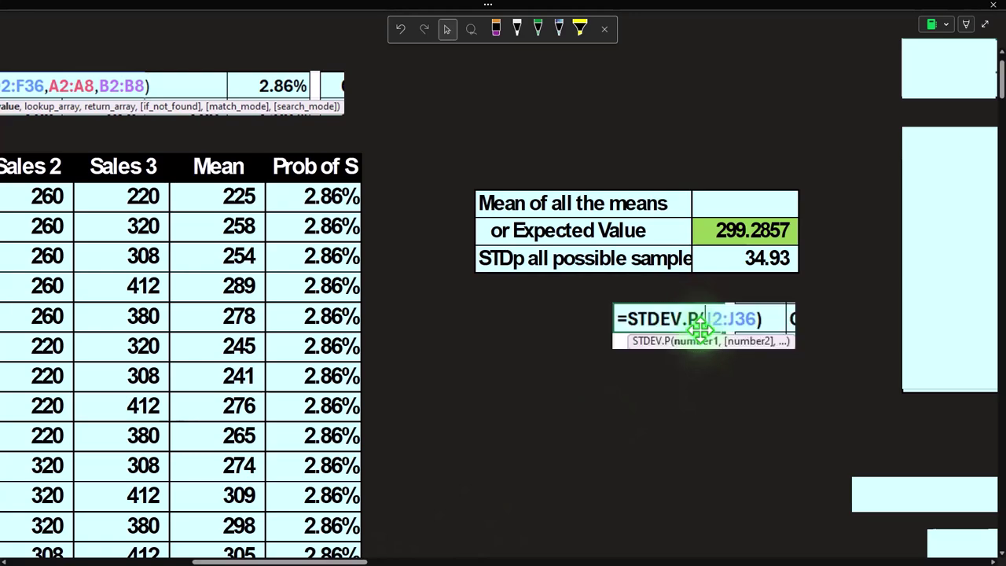
drag(303, 561, 130, 561)
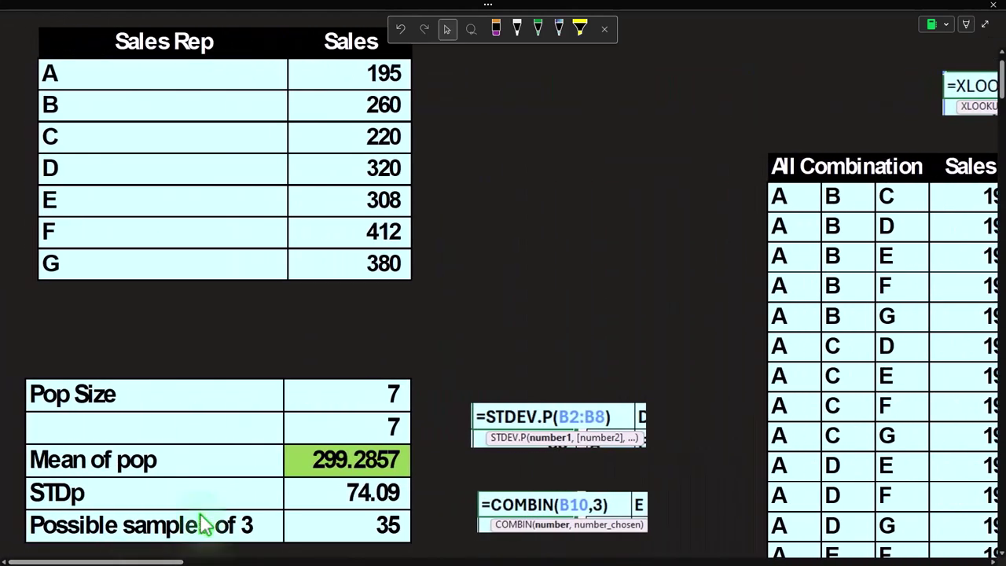
scroll(203, 525, down, 1)
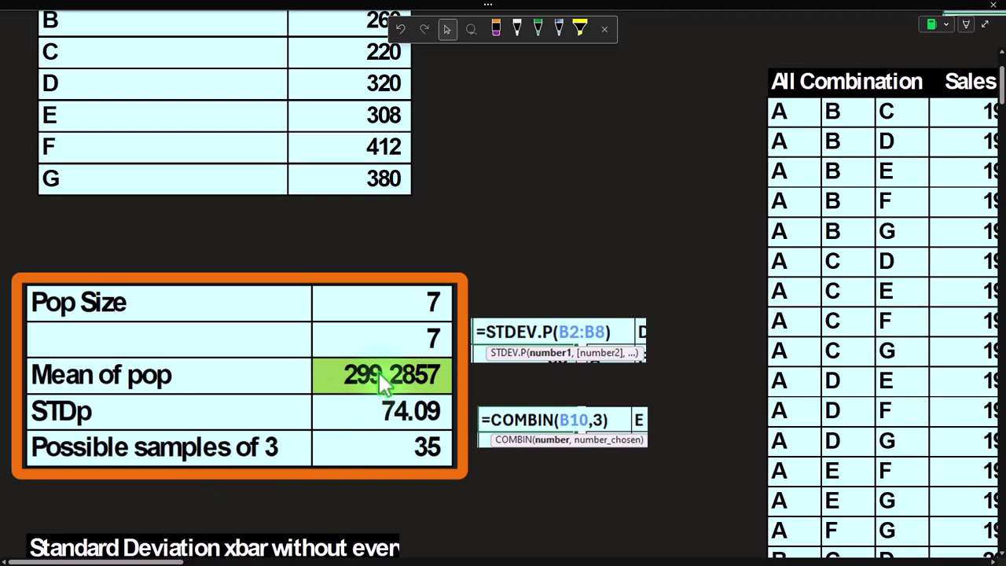
click(163, 558)
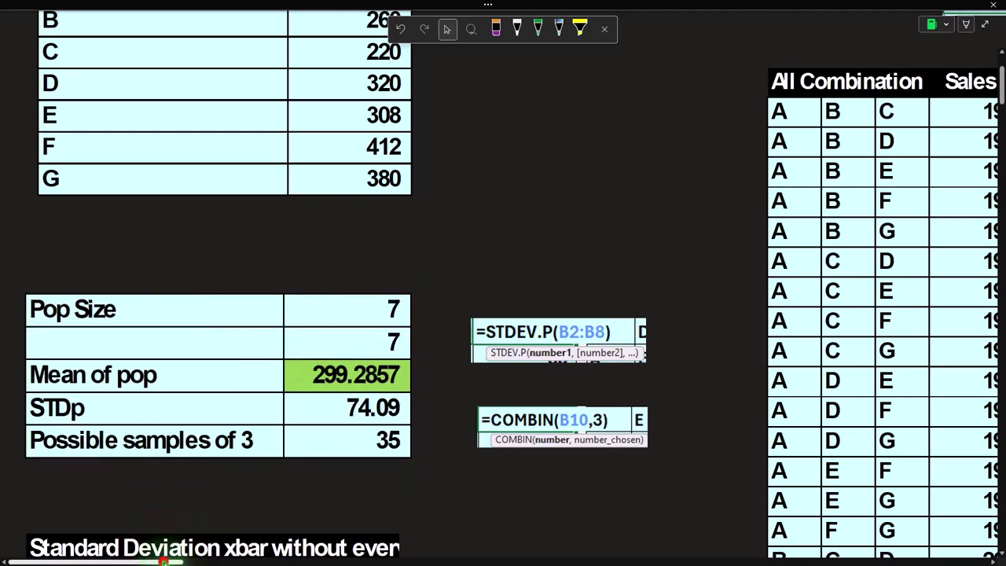
drag(163, 558, 345, 561)
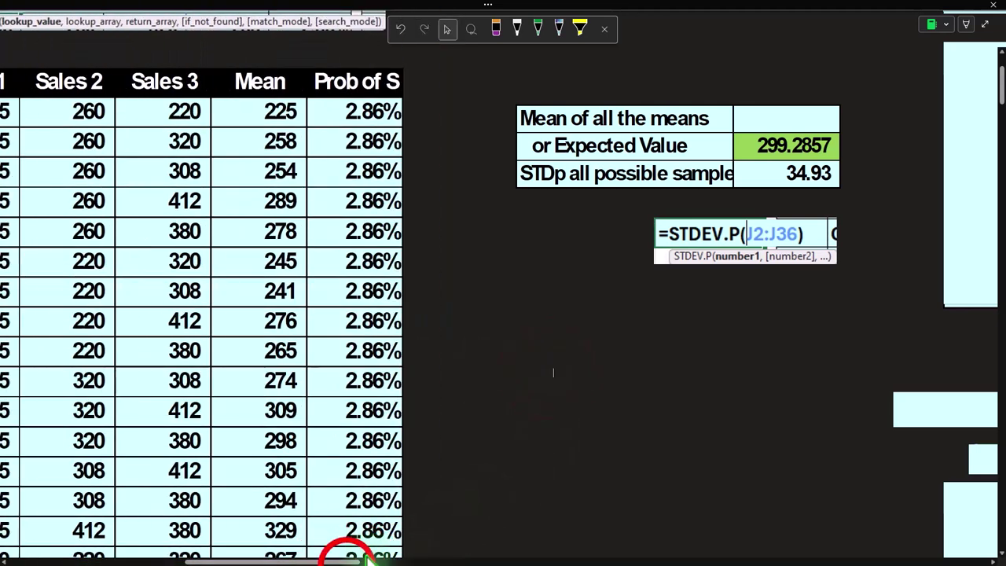
drag(370, 560, 311, 560)
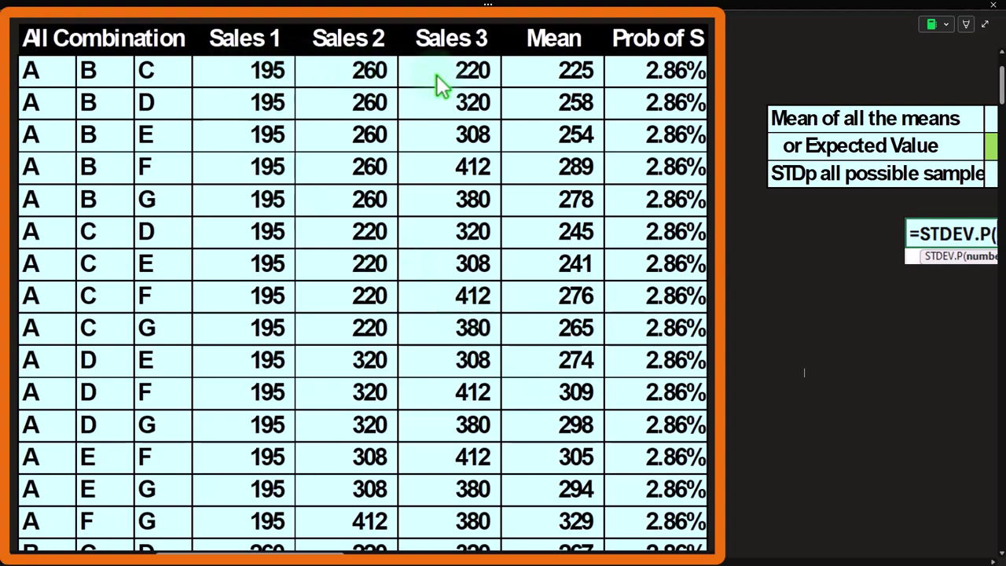
click(303, 542)
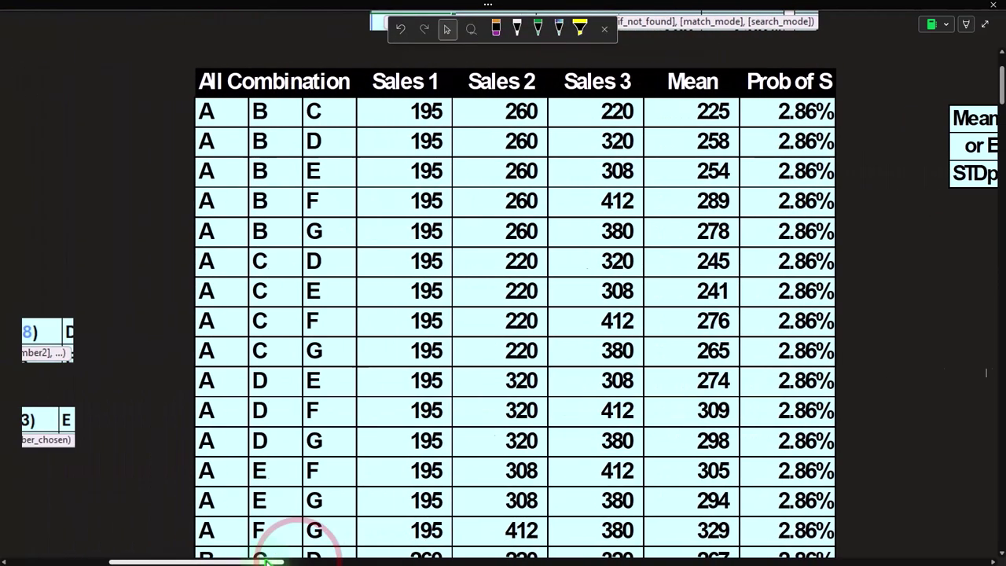
drag(267, 561, 168, 561)
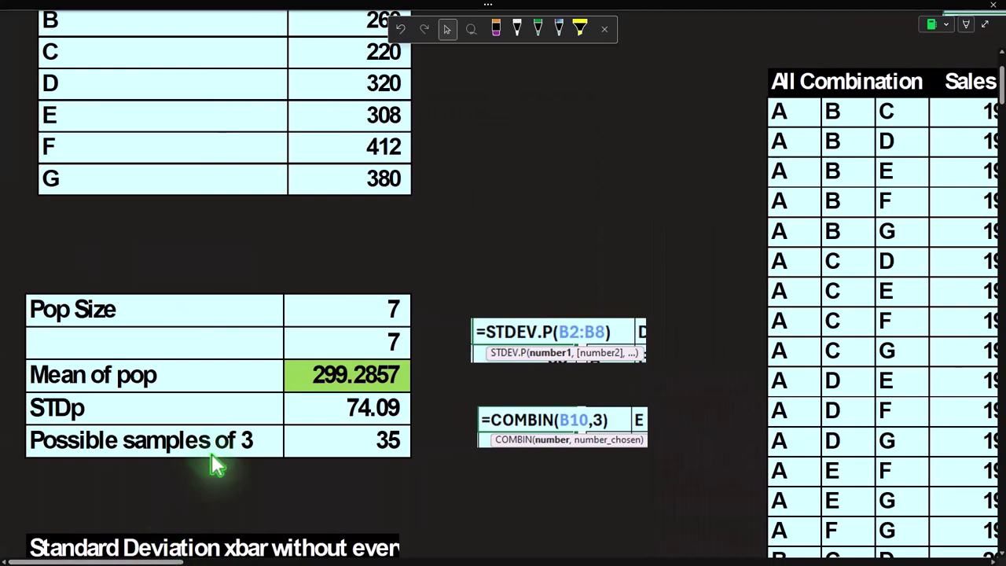
scroll(285, 377, up, 2)
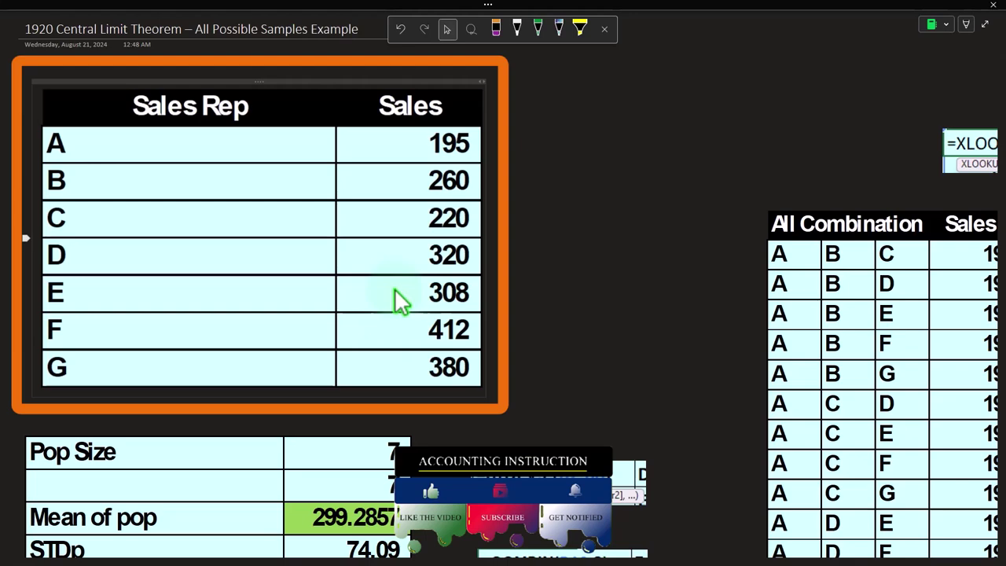
click(575, 386)
click(132, 545)
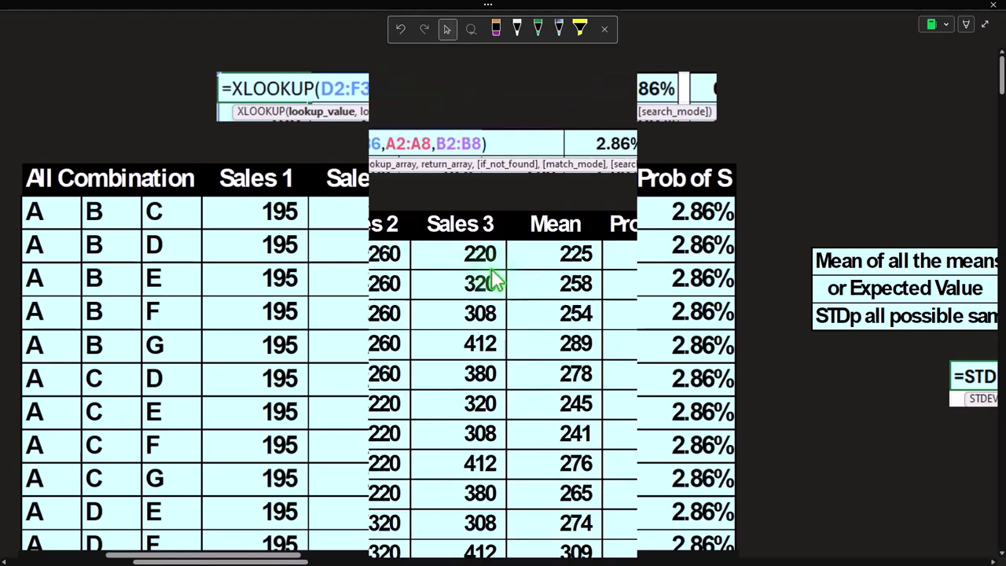
drag(353, 558, 386, 559)
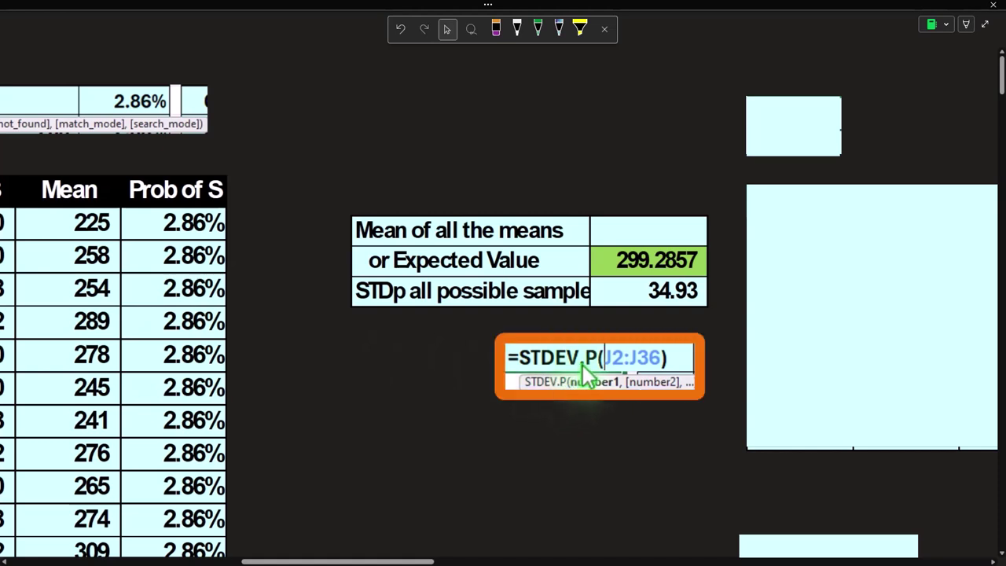
scroll(582, 364, down, 1)
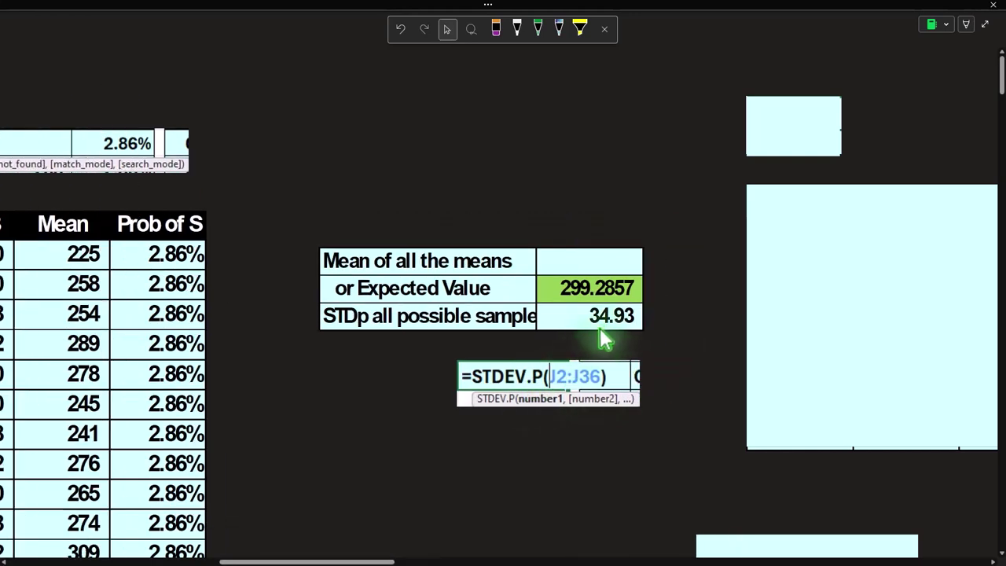
click(361, 559)
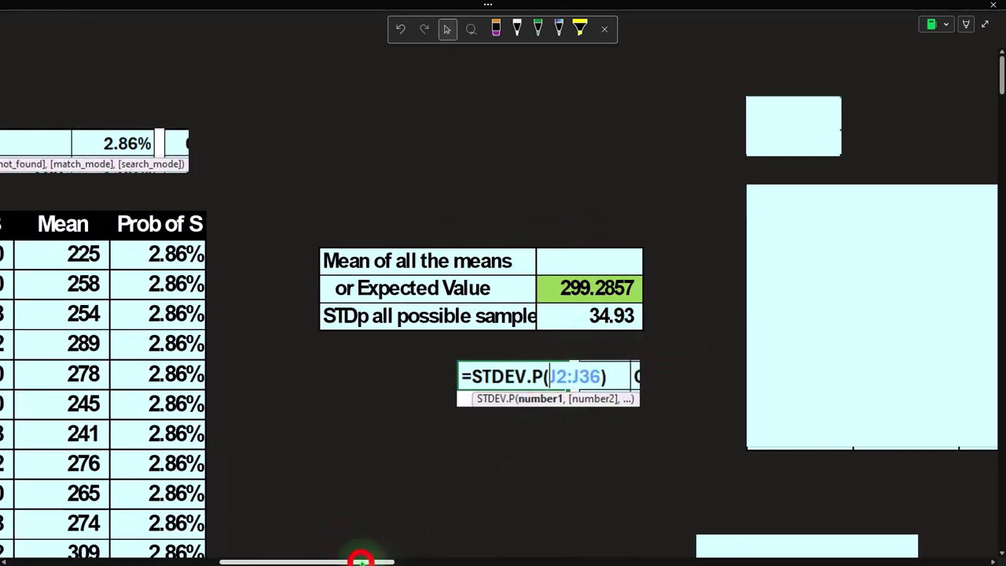
drag(362, 559, 139, 539)
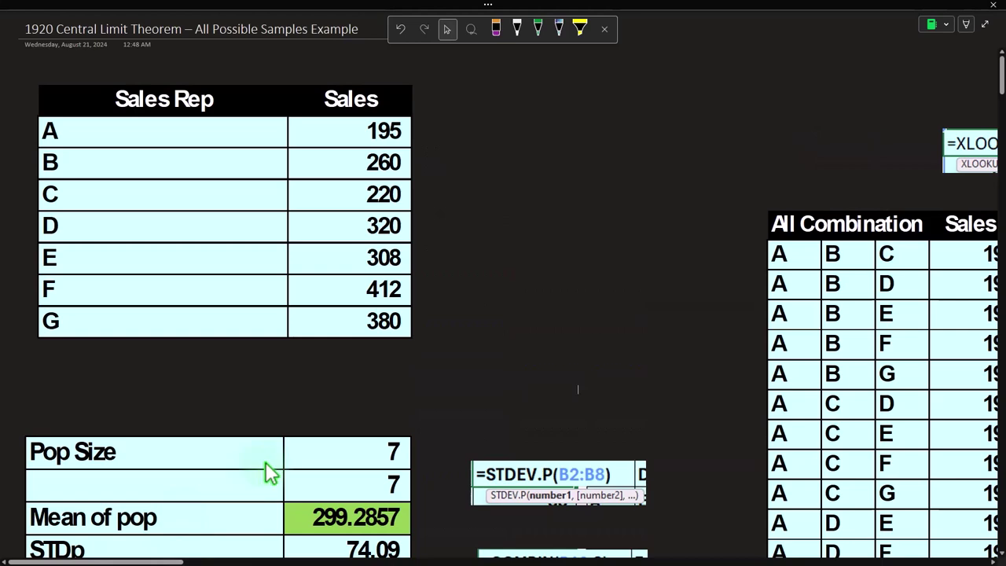
scroll(267, 471, down, 2)
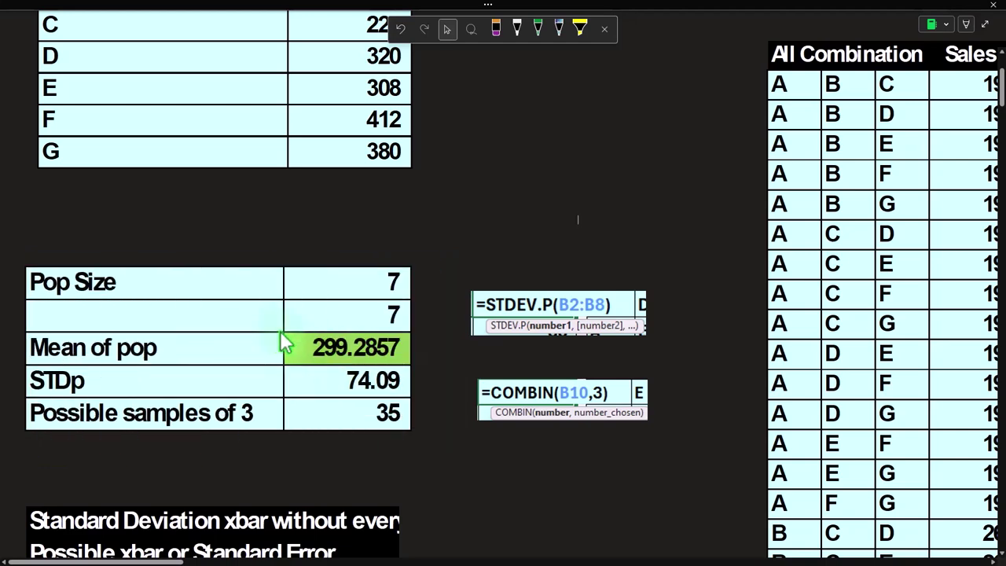
click(176, 554)
drag(177, 558, 312, 557)
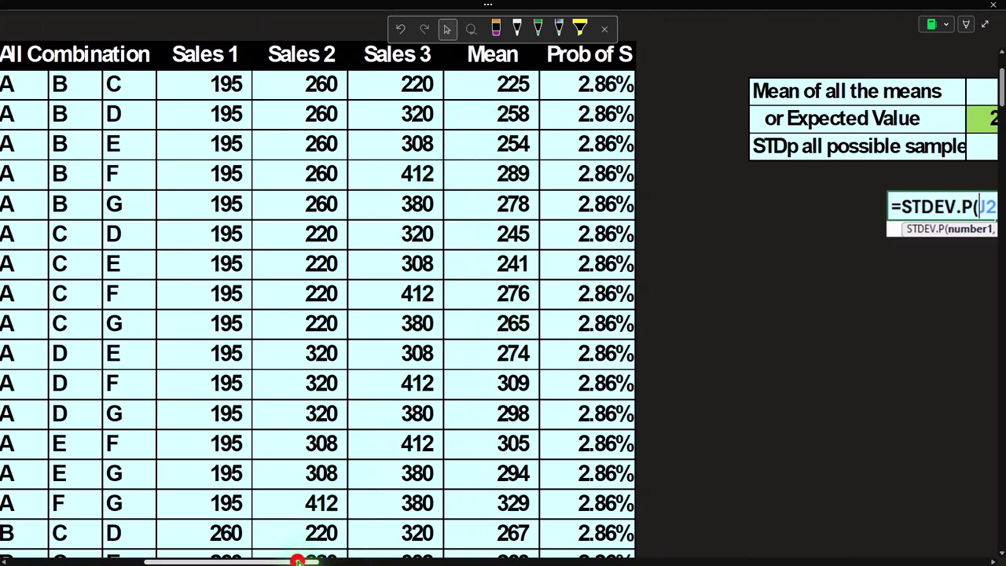
drag(298, 558, 376, 562)
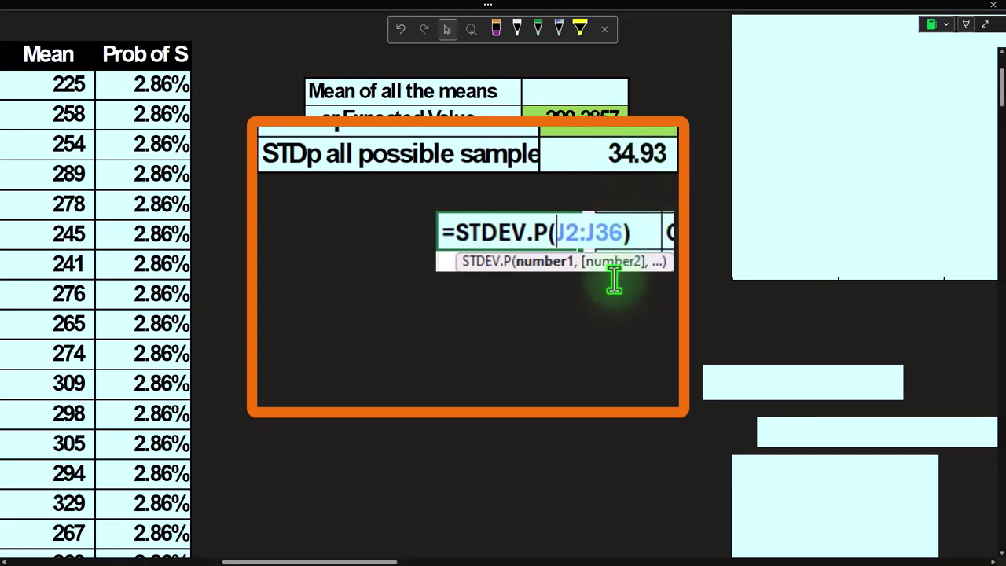
scroll(610, 283, up, 1)
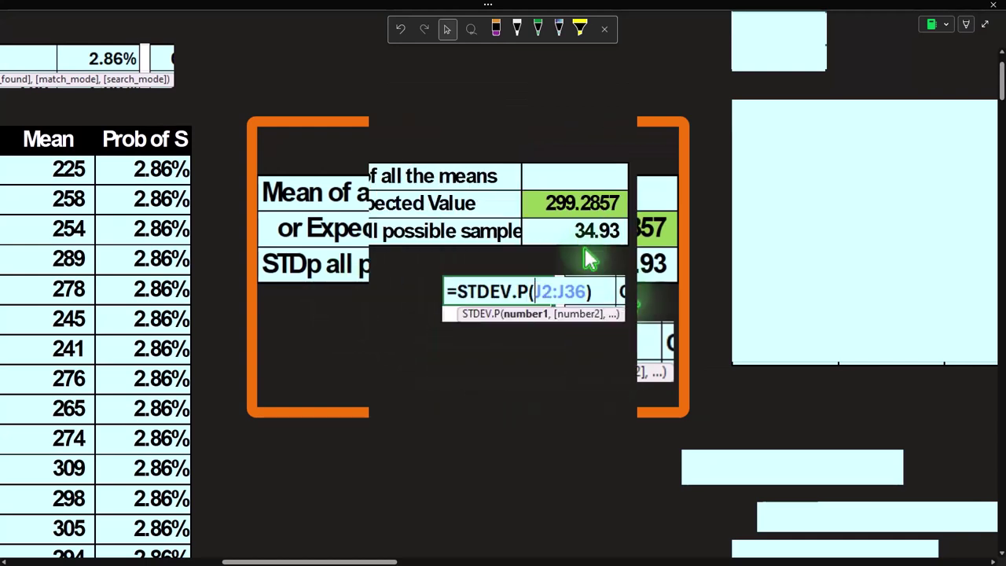
click(377, 554)
drag(377, 553, 291, 555)
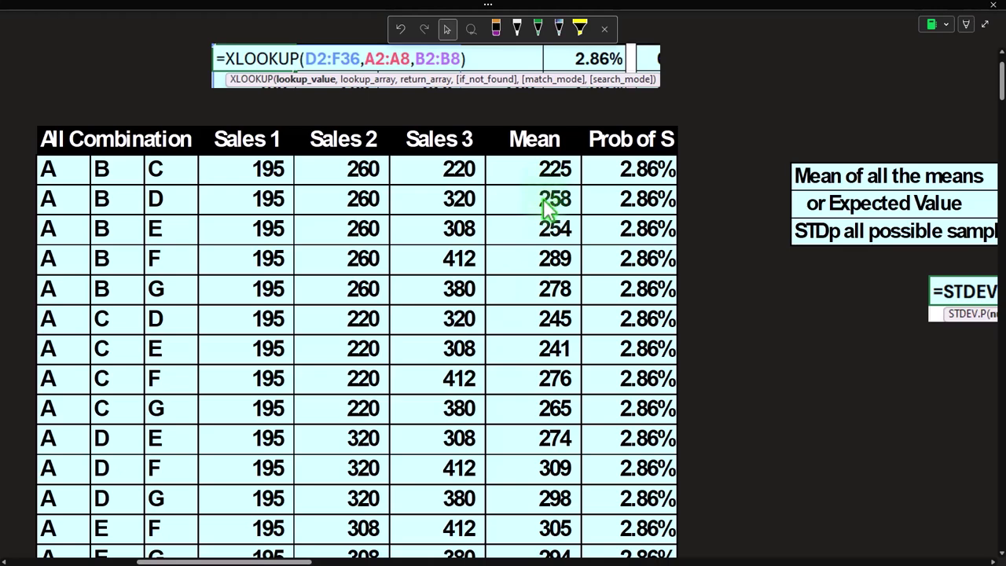
drag(217, 559, 130, 560)
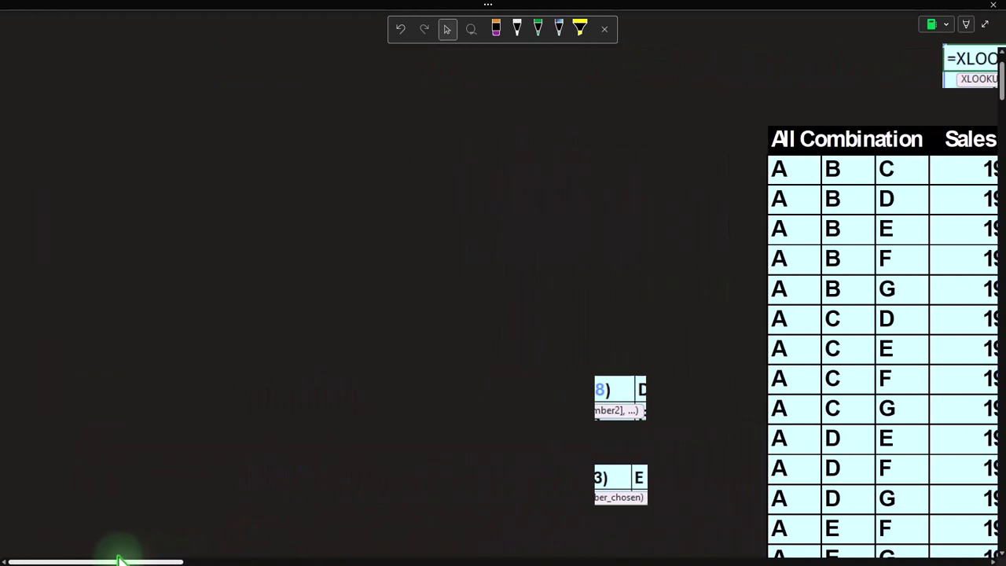
scroll(205, 444, down, 3)
click(207, 440)
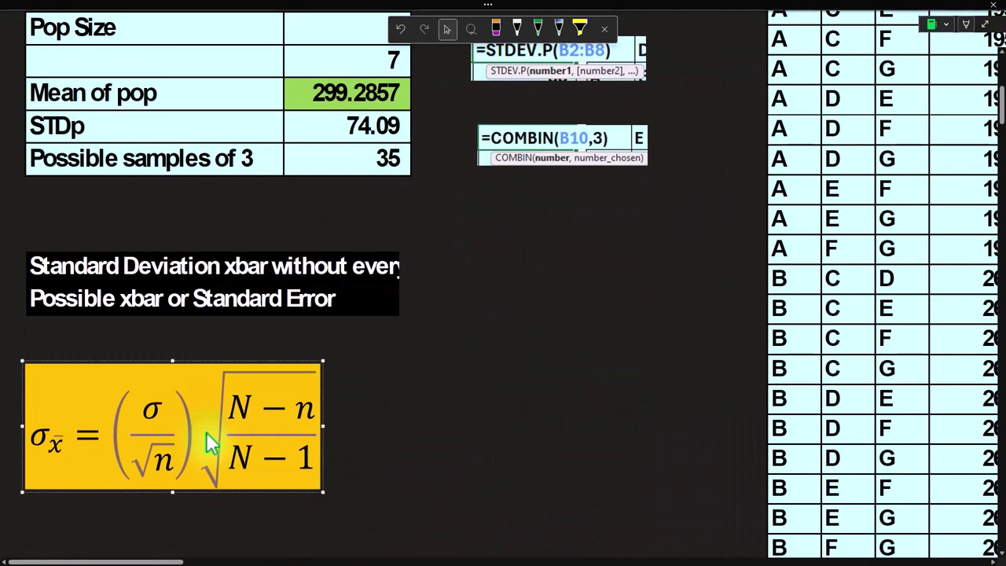
scroll(228, 393, down, 2)
click(191, 234)
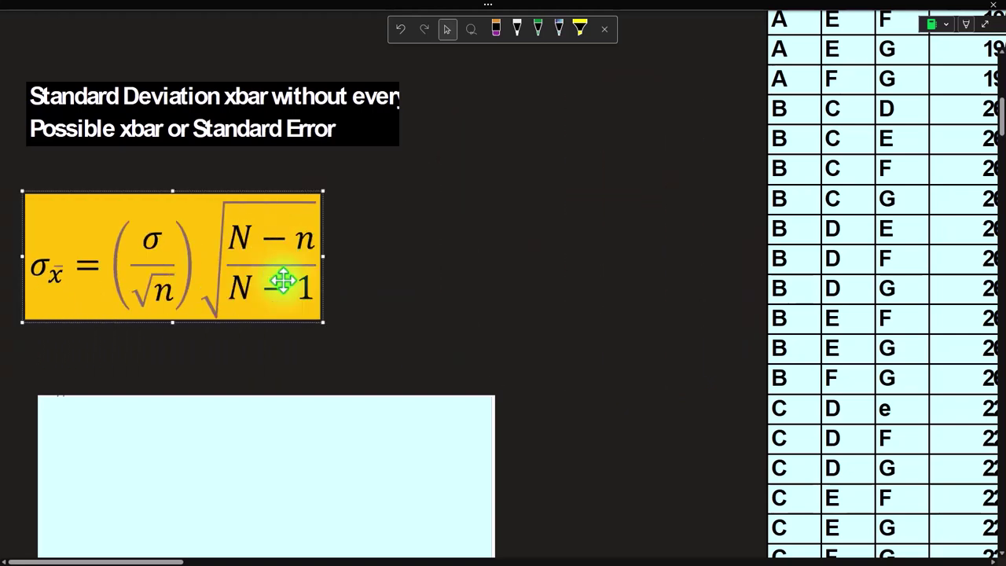
scroll(283, 279, up, 10)
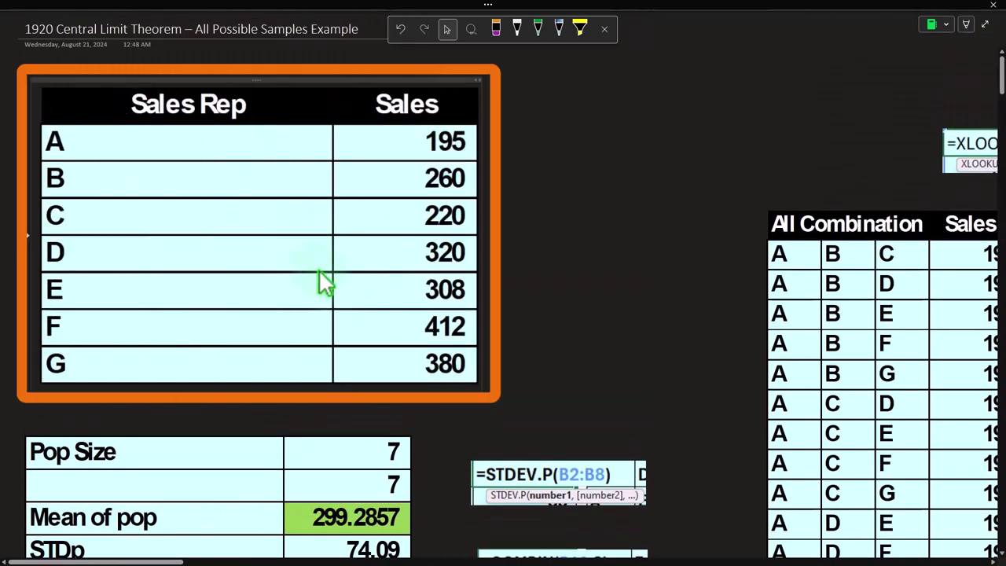
drag(173, 561, 353, 543)
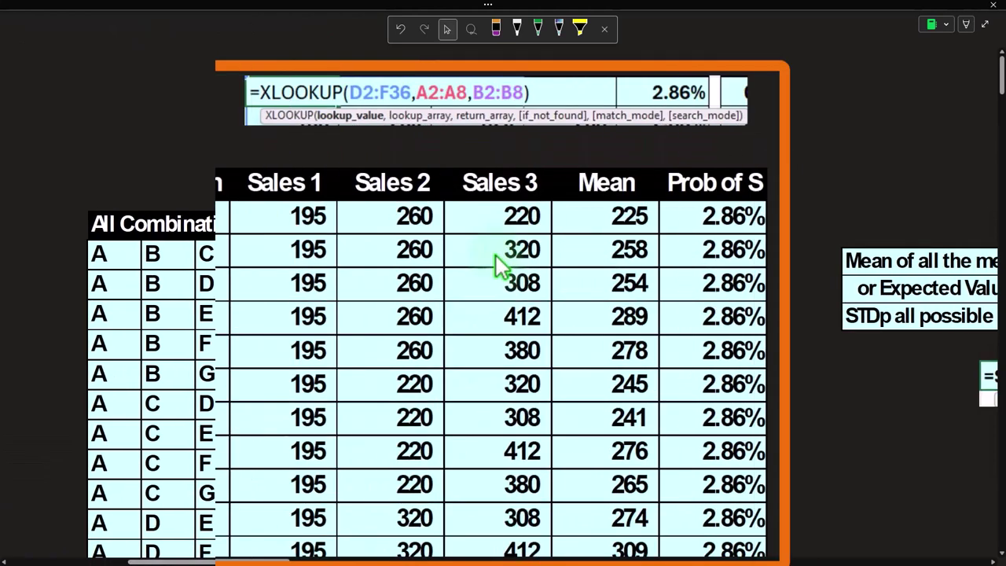
click(318, 550)
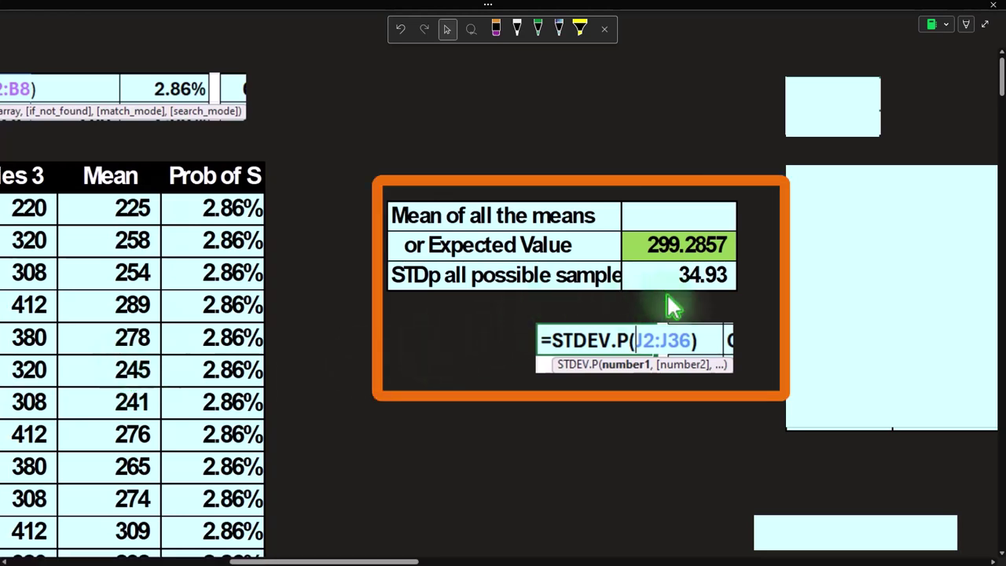
- Reveal the =RAND() formula hidden under the small cover above the table
drag(348, 559, 424, 561)
click(419, 122)
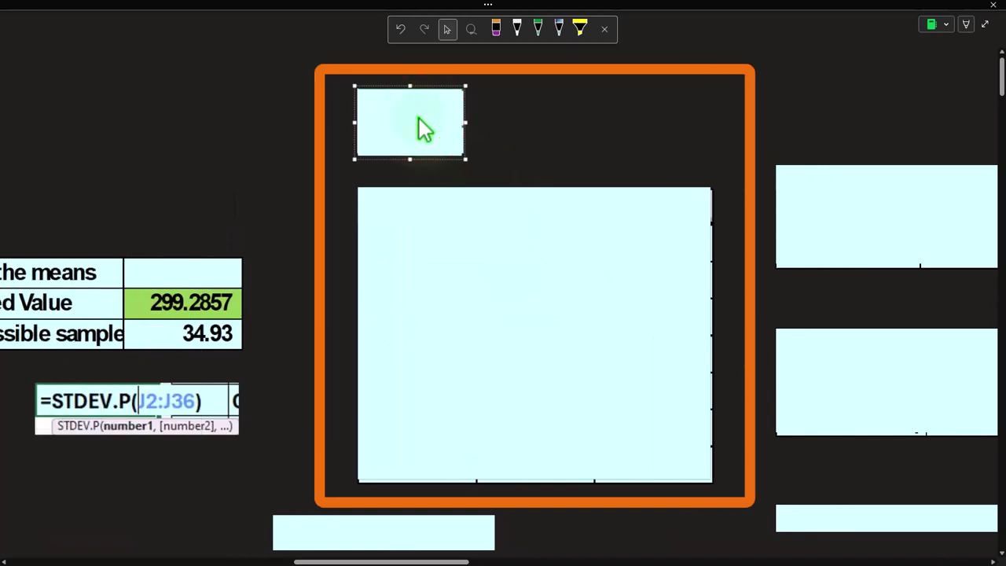
double_click(420, 124)
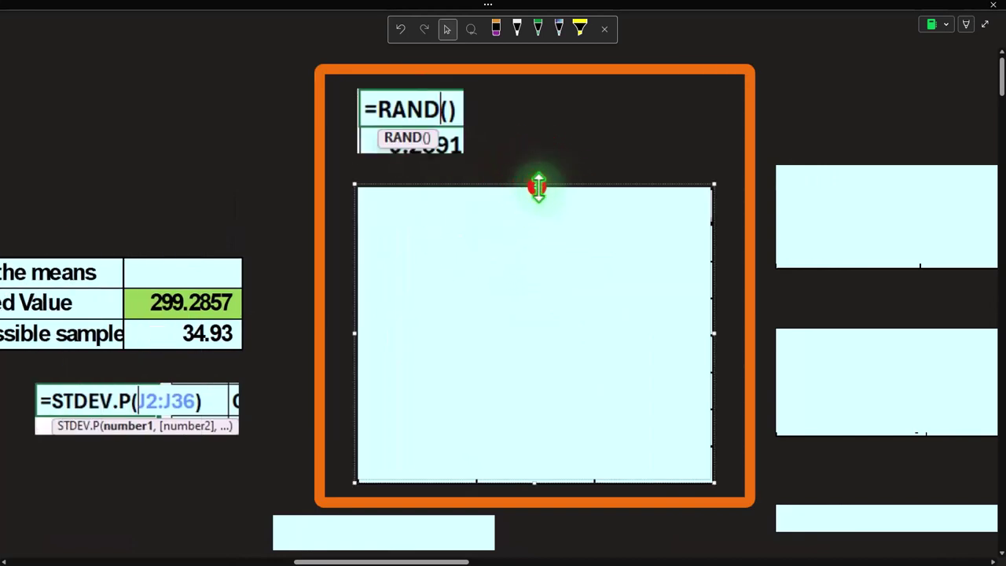
- Shrink and delete the large cover to show the Rand-sorted Sales Rep table
drag(534, 224, 534, 267)
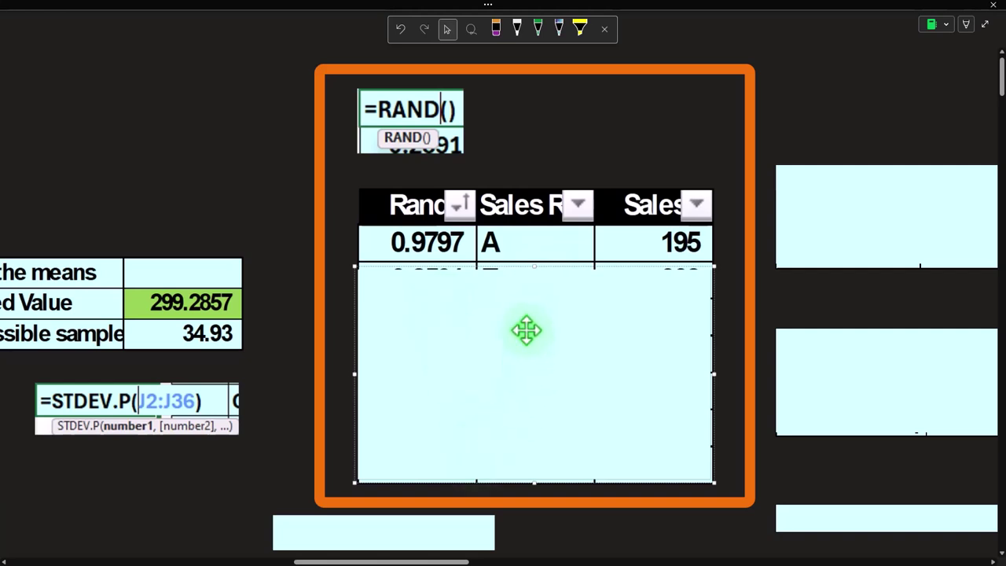
key(Delete)
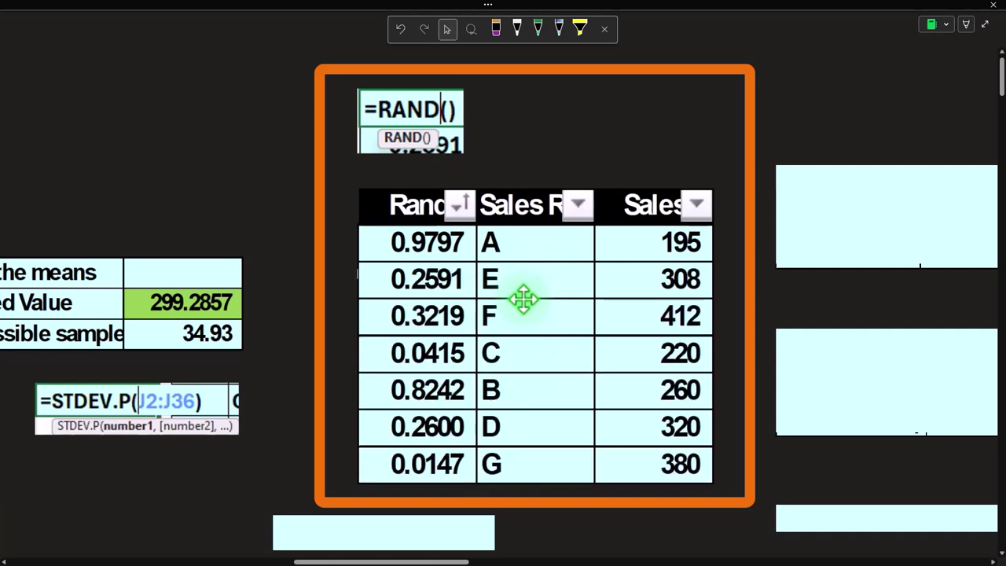
scroll(523, 298, down, 1)
click(452, 560)
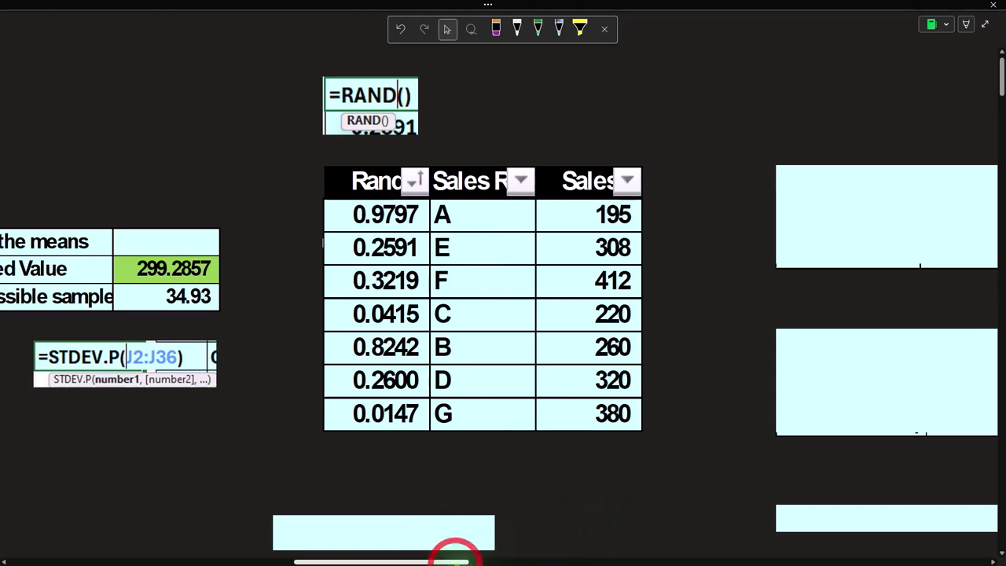
mouse_move(452, 560)
mouse_down()
mouse_move(161, 559)
mouse_move(450, 560)
mouse_up()
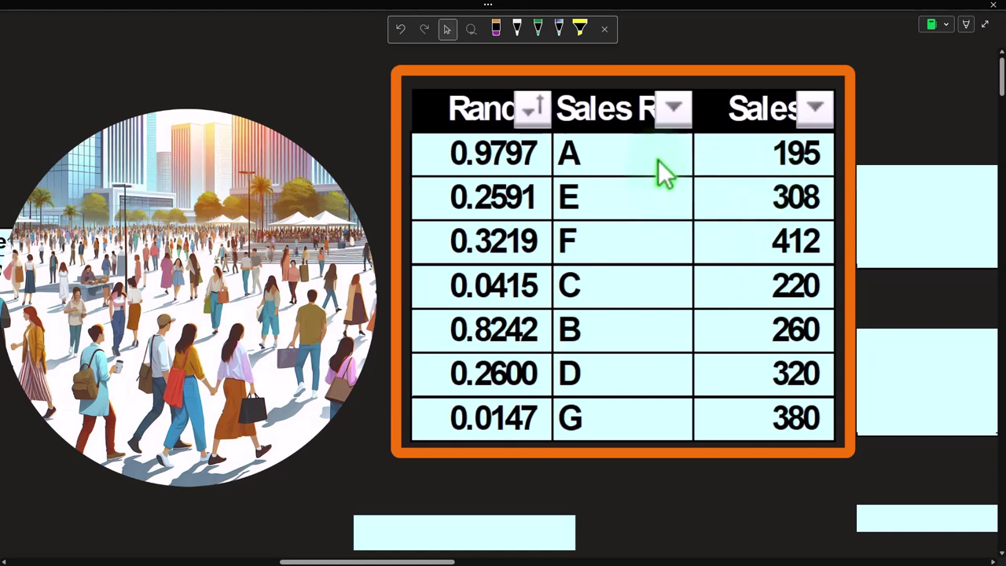
- Reveal the three-rep Sample table (F 412, F 412, E 308) and its XLOOKUP formula
scroll(589, 213, down, 2)
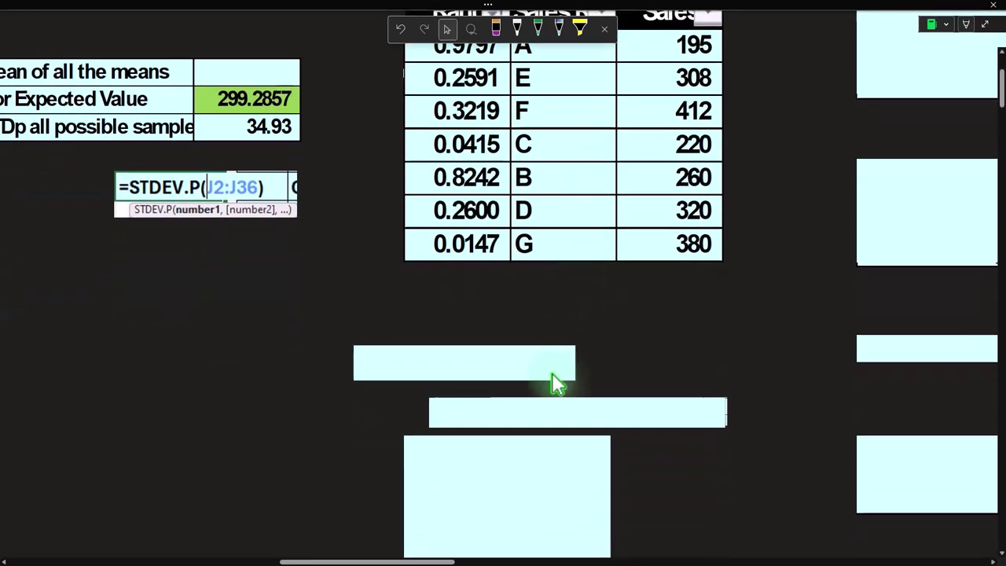
scroll(510, 448, down, 2)
click(501, 336)
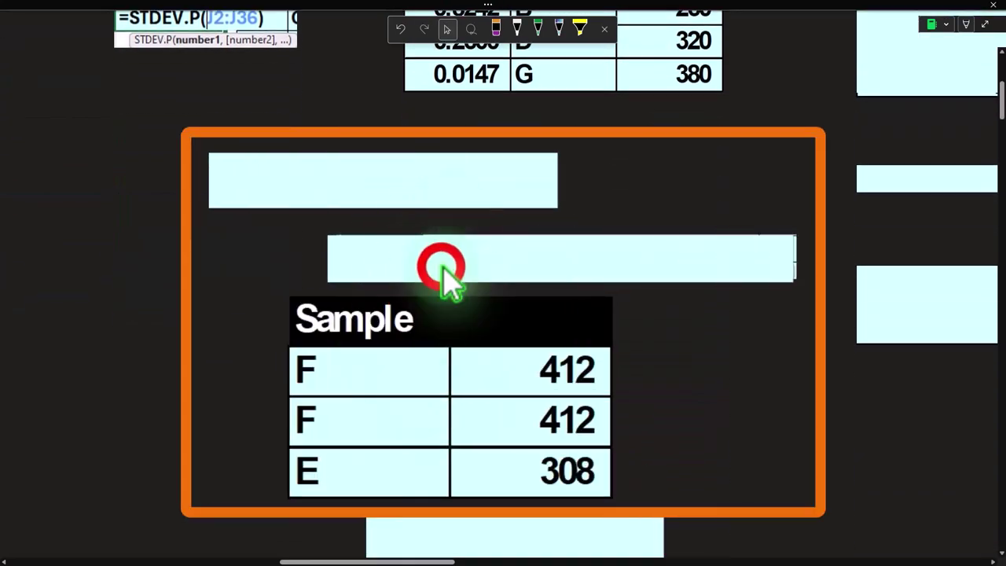
click(502, 245)
double_click(441, 263)
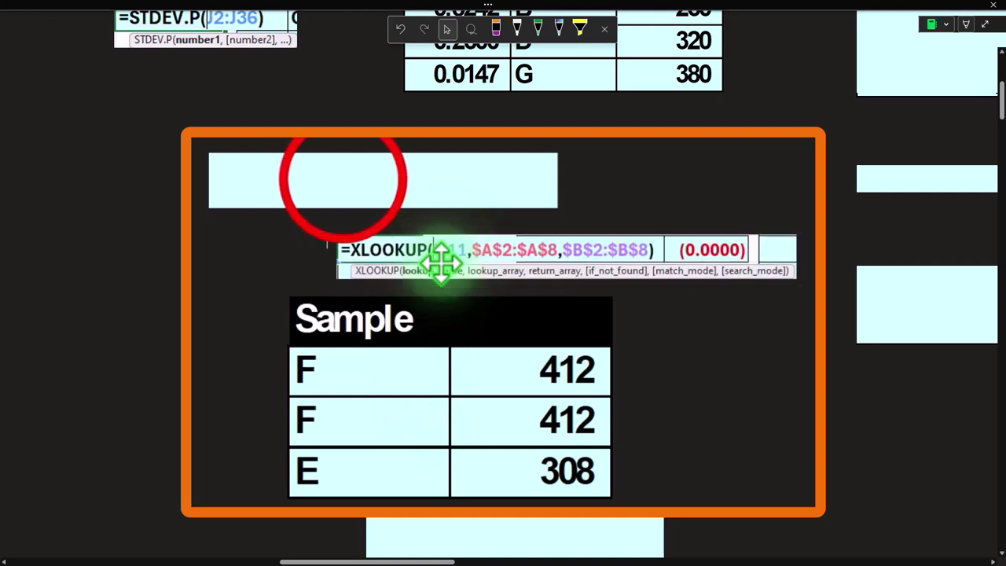
- Reveal the INDEX/RANDBETWEEN formula, then select the standard-error formula image below
click(344, 180)
double_click(344, 180)
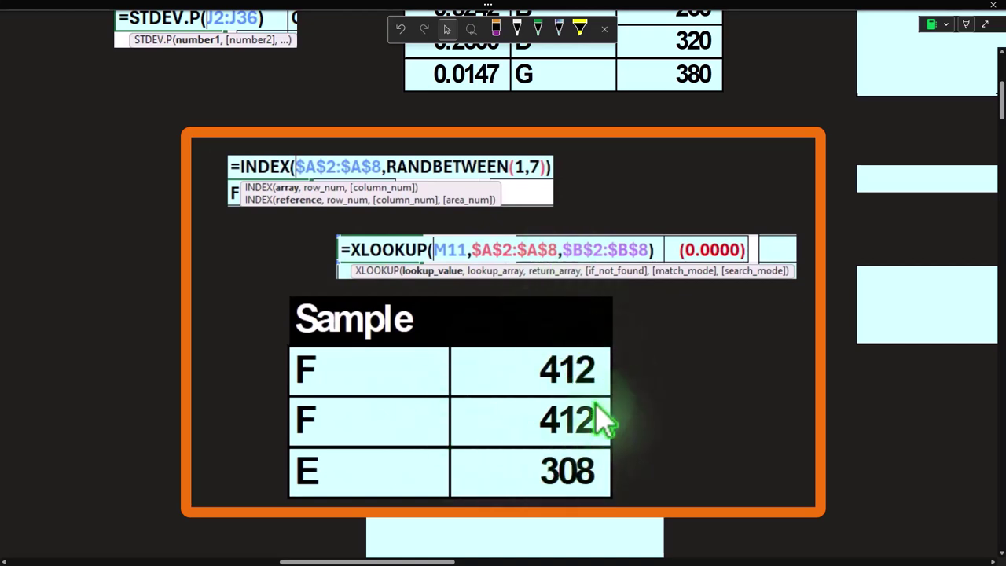
click(477, 320)
scroll(477, 320, down, 5)
click(478, 320)
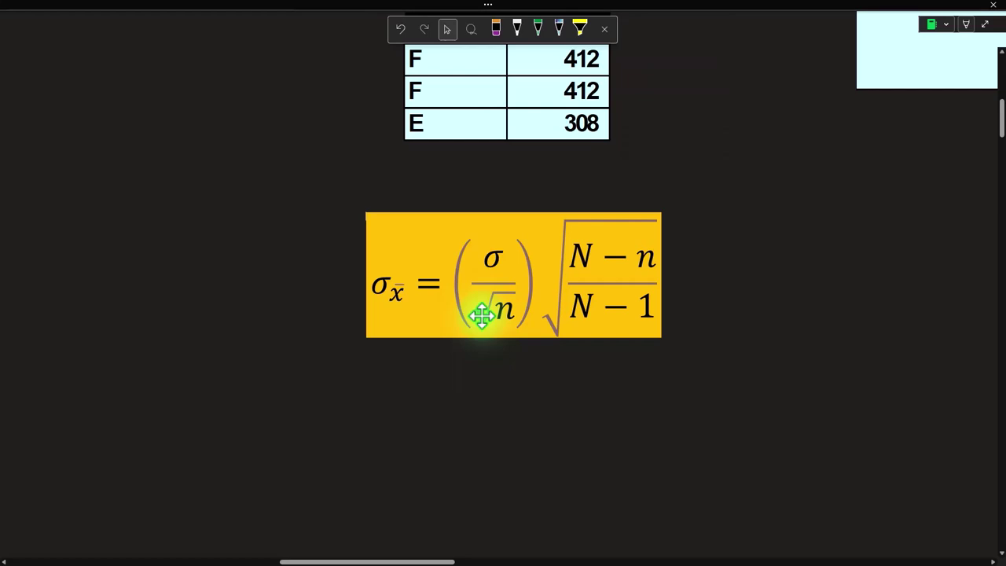
- Reveal the new Sample table of F 412, B 260 and A 195
scroll(489, 338, up, 2)
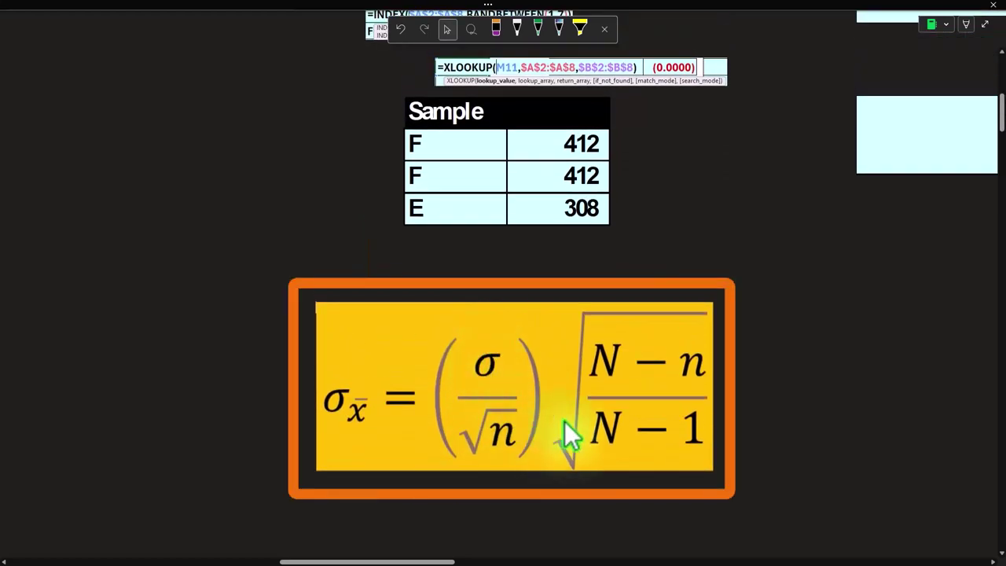
scroll(564, 393, up, 12)
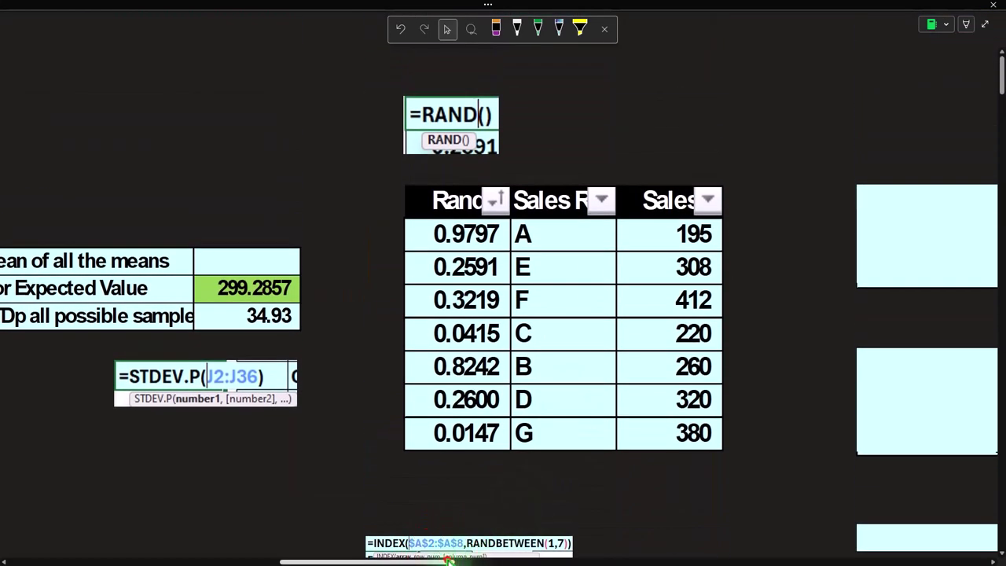
drag(448, 559, 561, 558)
click(353, 246)
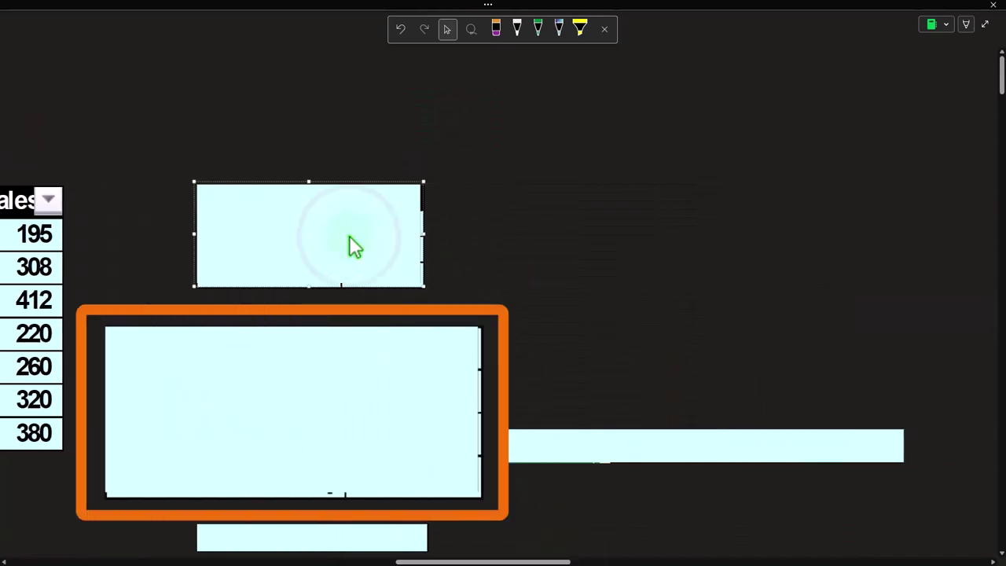
click(299, 370)
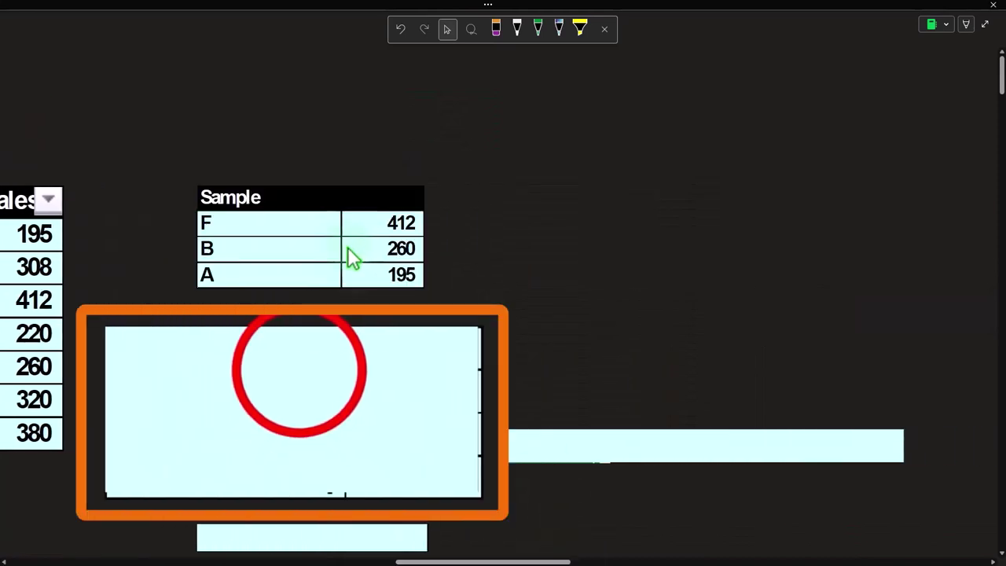
- Reveal the sample size 3 row and the Is n/N <5% row reading 0.4286
click(297, 340)
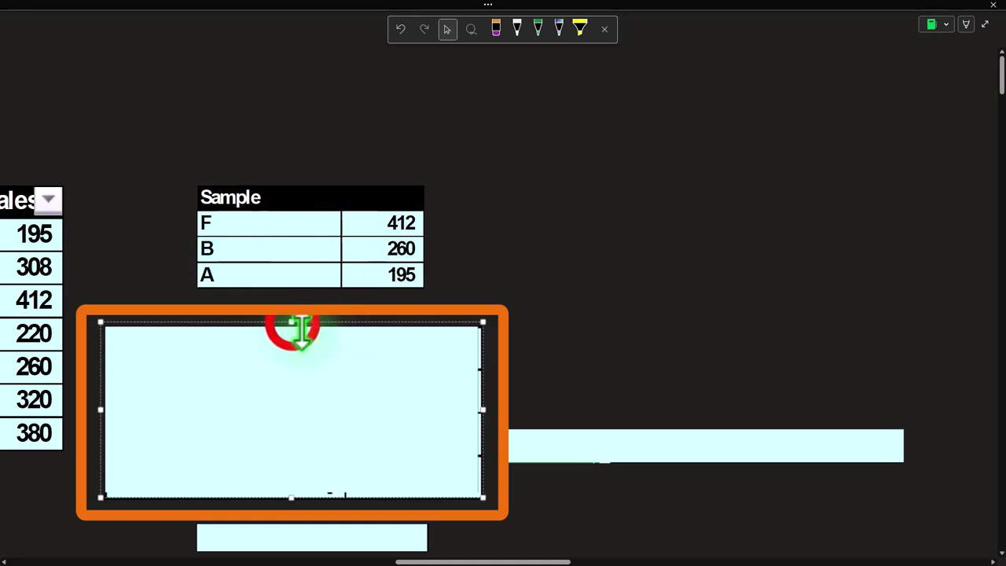
click(275, 379)
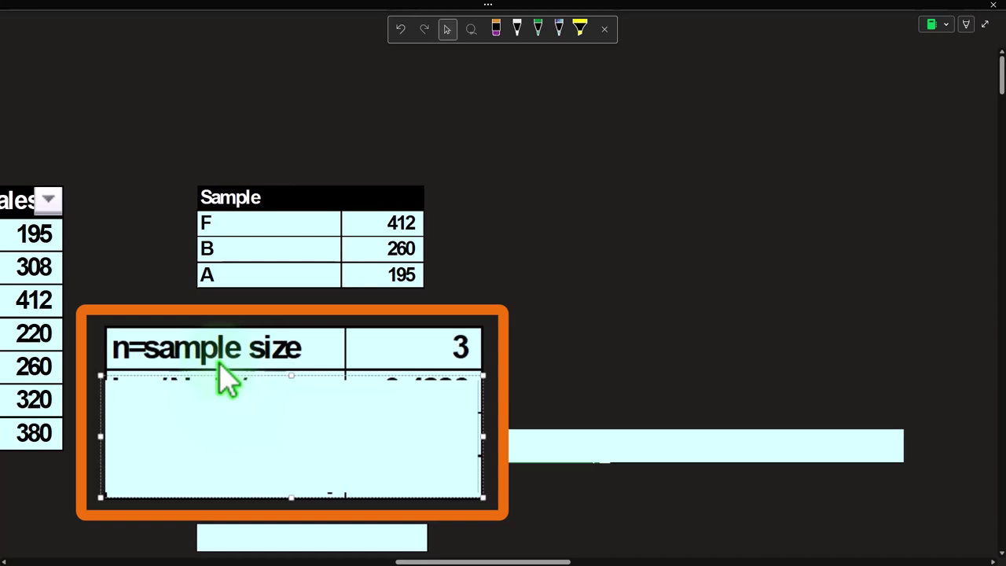
click(291, 379)
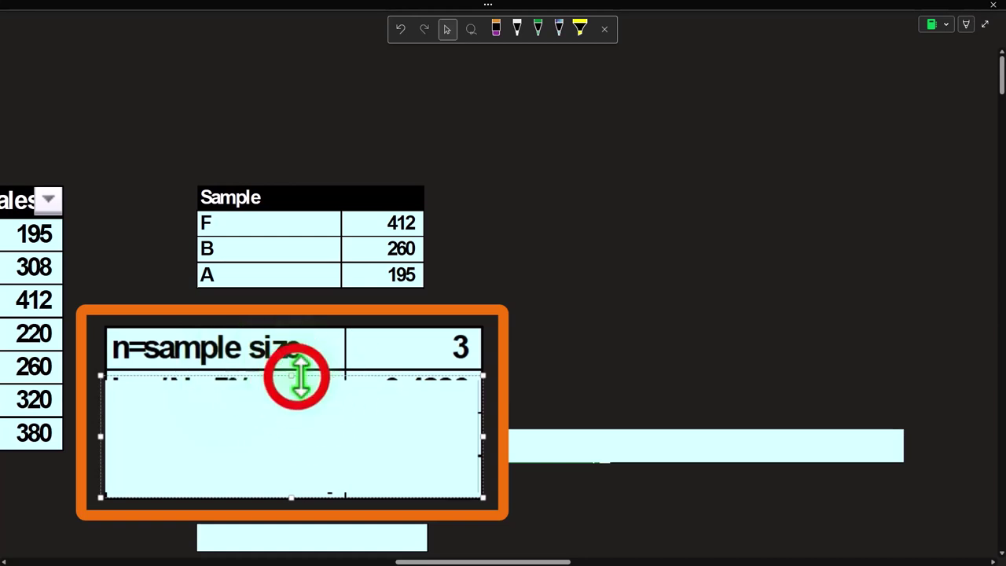
click(289, 403)
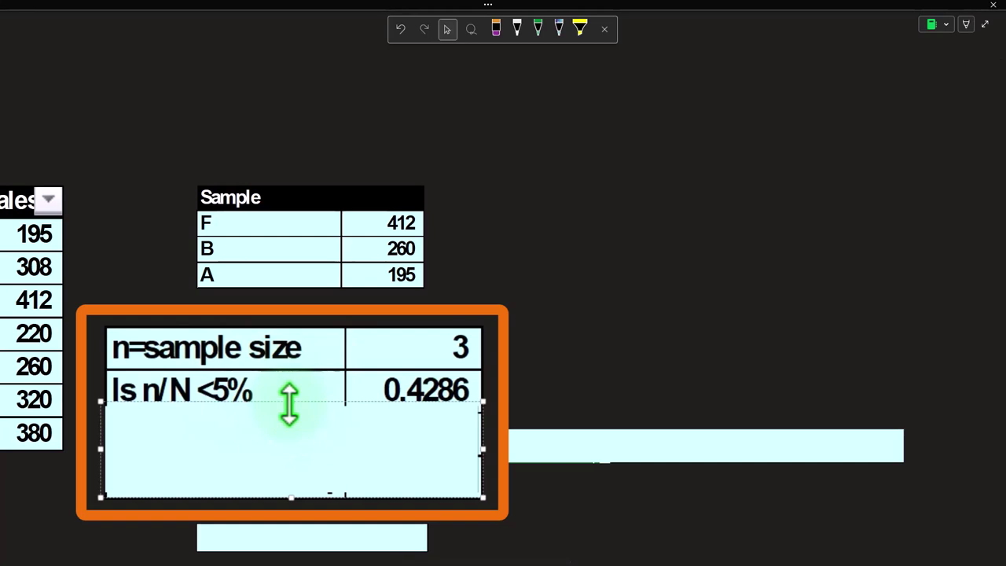
drag(289, 403, 336, 409)
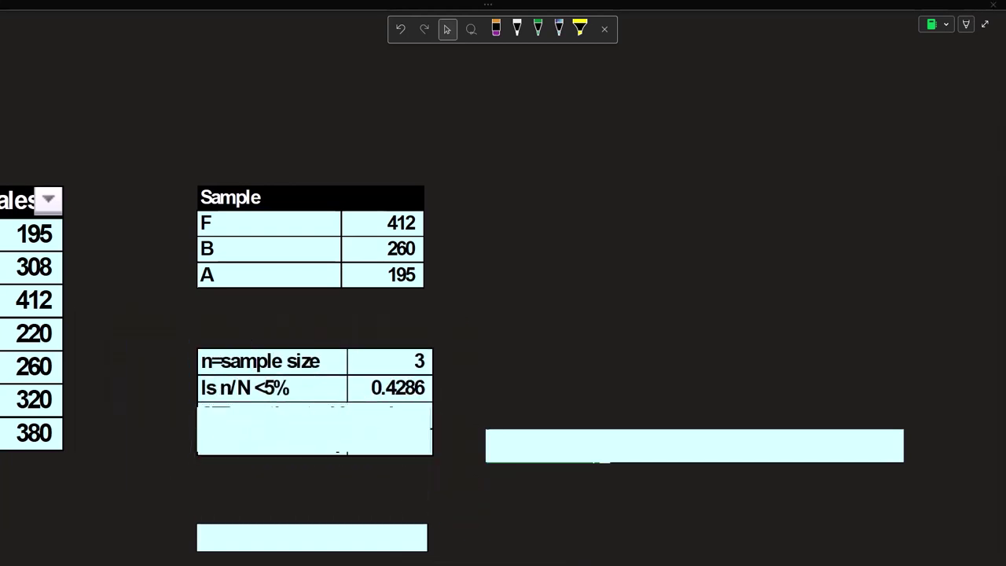
- Position the Calculator beside the page and scroll to the n/N check row
drag(1005, 79, 783, 107)
scroll(393, 291, down, 5)
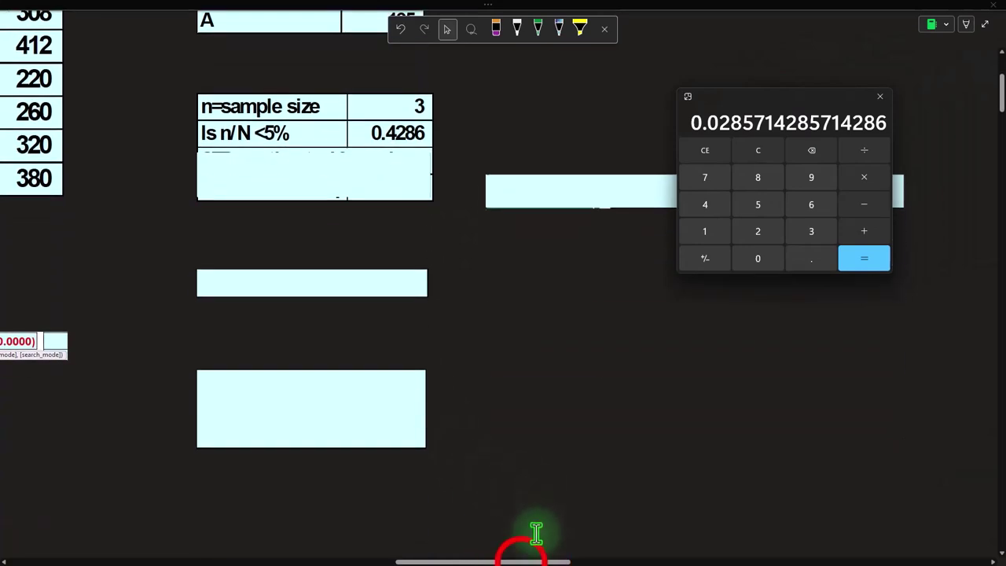
drag(520, 560, 384, 560)
scroll(424, 475, down, 6)
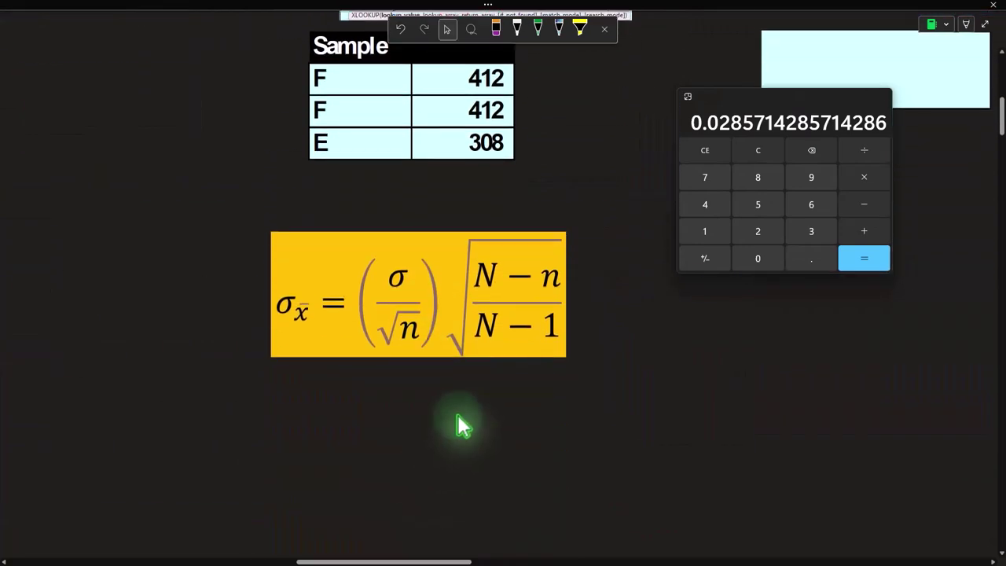
click(551, 254)
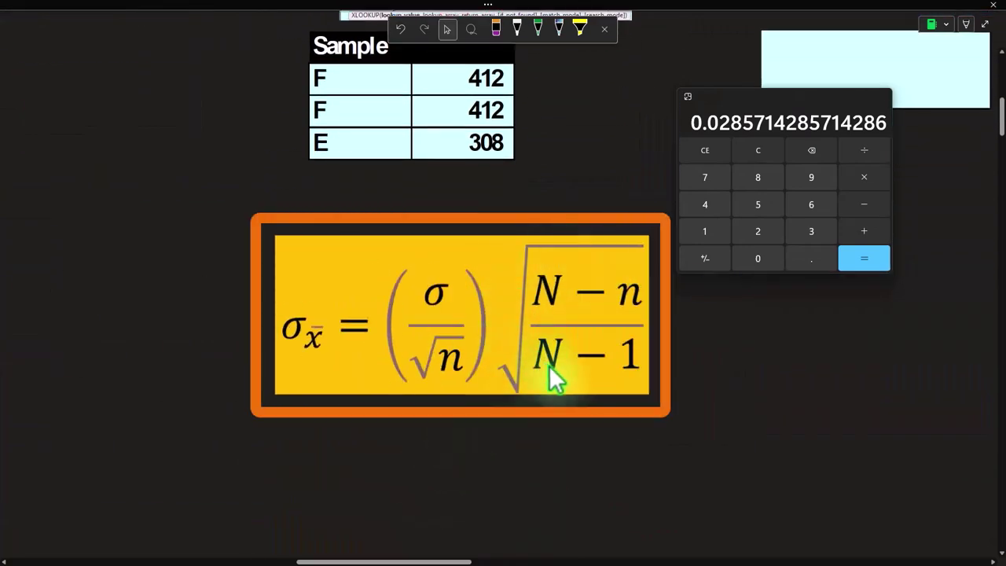
click(546, 311)
scroll(488, 303, up, 8)
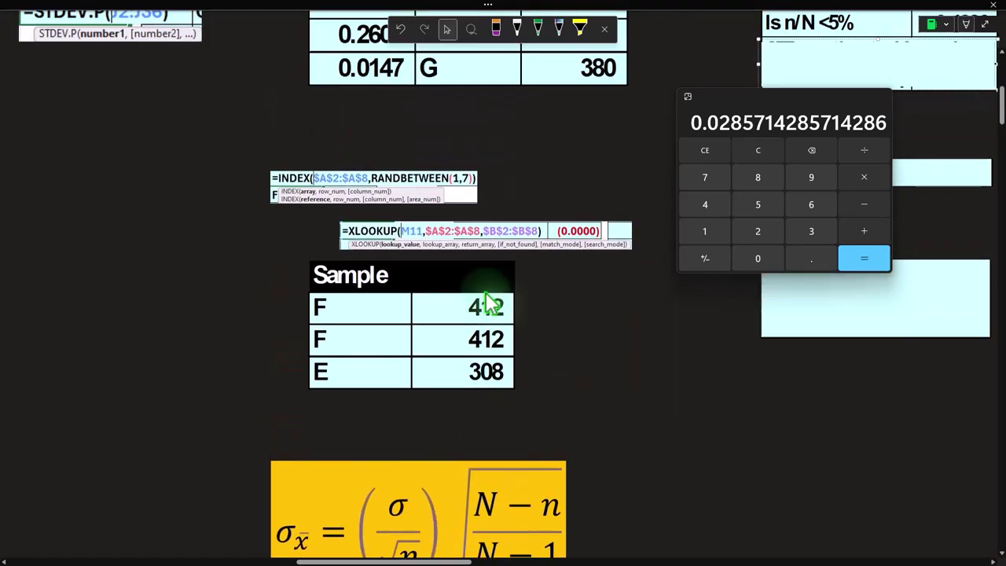
scroll(416, 550, right, 5)
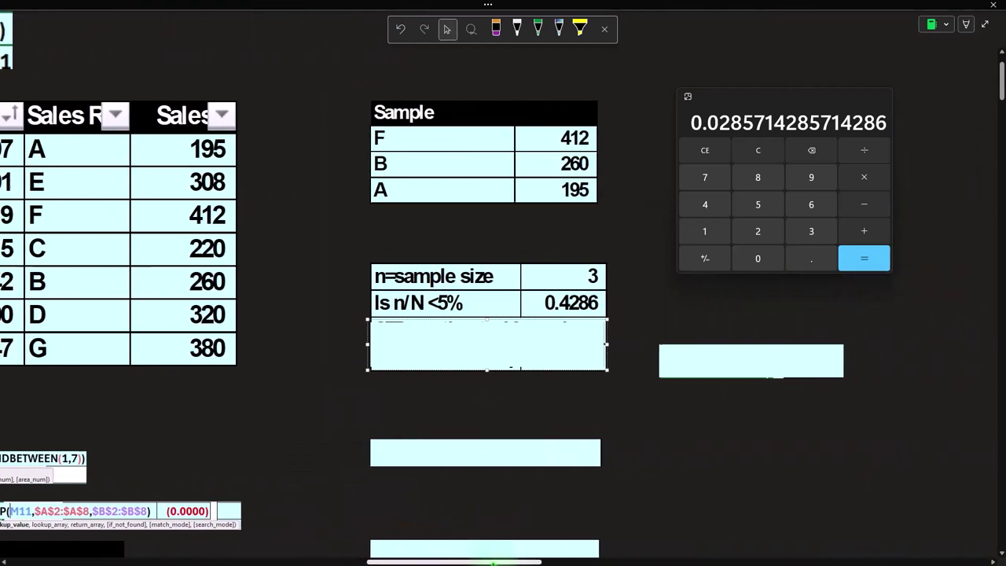
- Compute 3 ÷ 7 = 0.4286 in Calculator, close it, and select the box below the n/N row
click(757, 150)
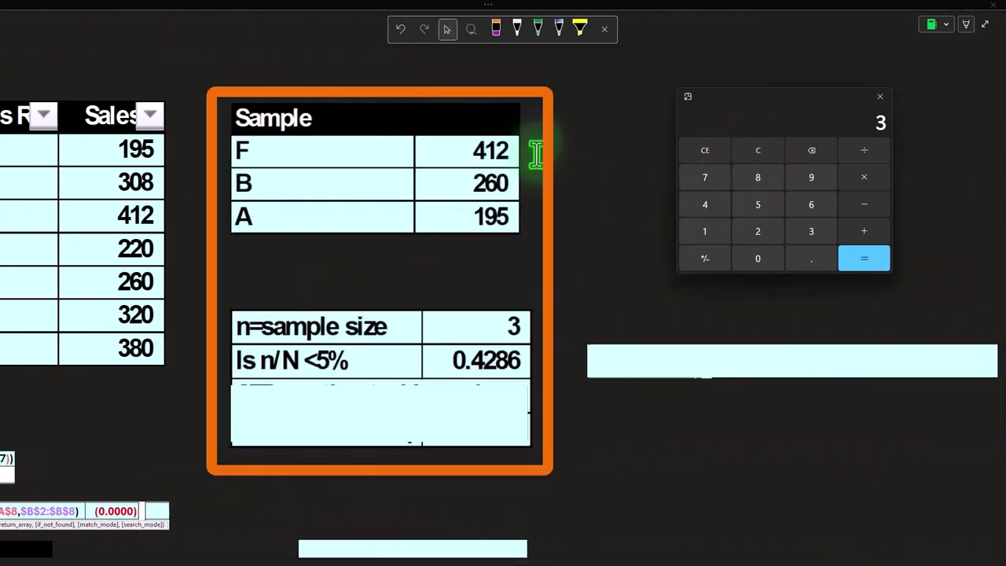
key(7)
key(Return)
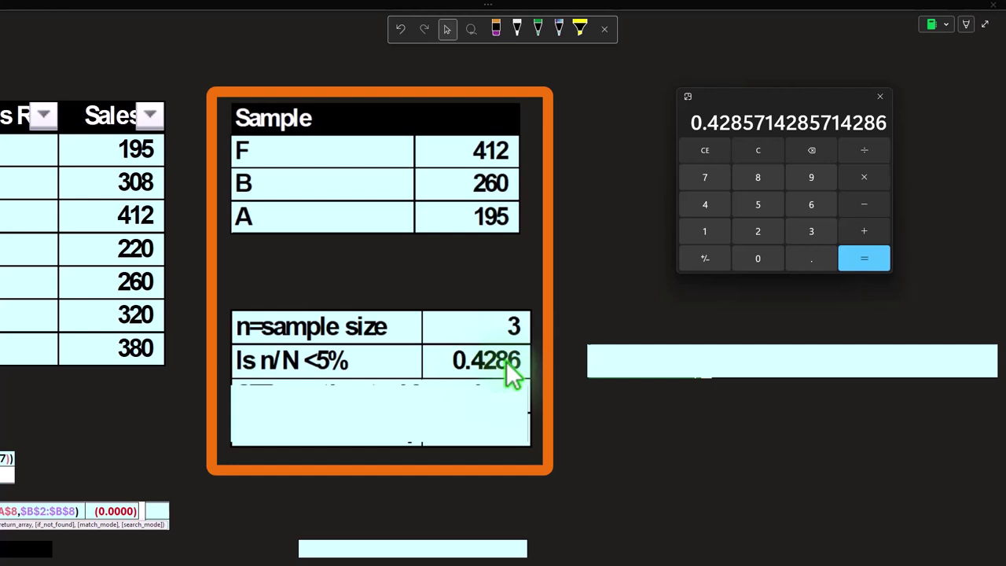
click(795, 56)
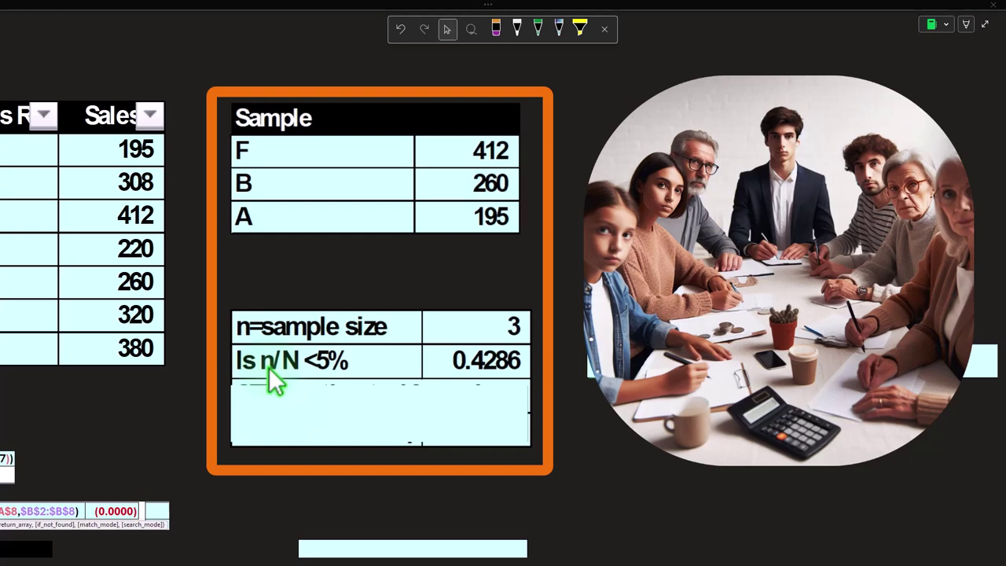
click(327, 385)
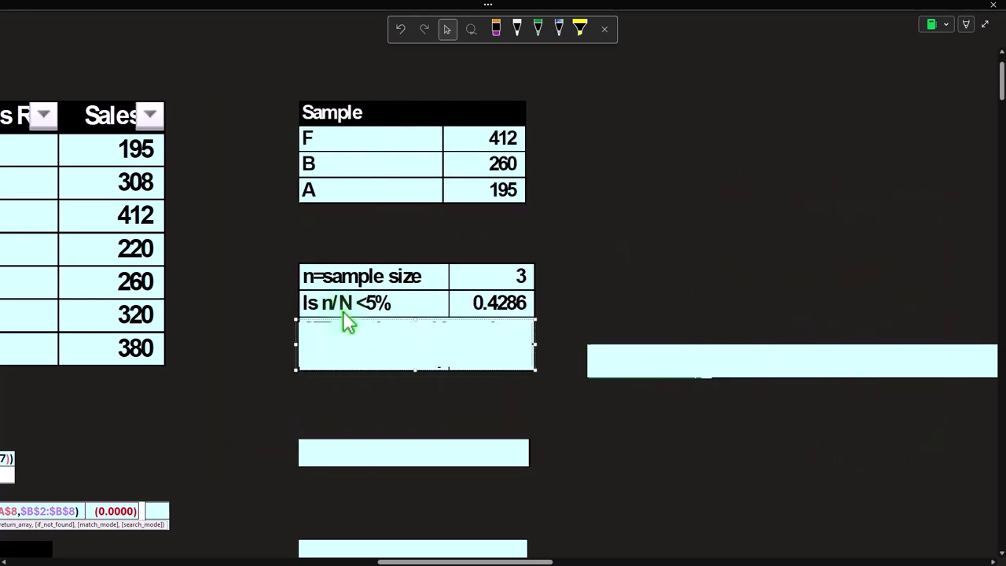
- Scroll to the σx̄ finite-population standard error image below the F, F, E Sample table
scroll(342, 320, down, 1)
click(446, 561)
drag(446, 561, 340, 561)
scroll(351, 500, down, 3)
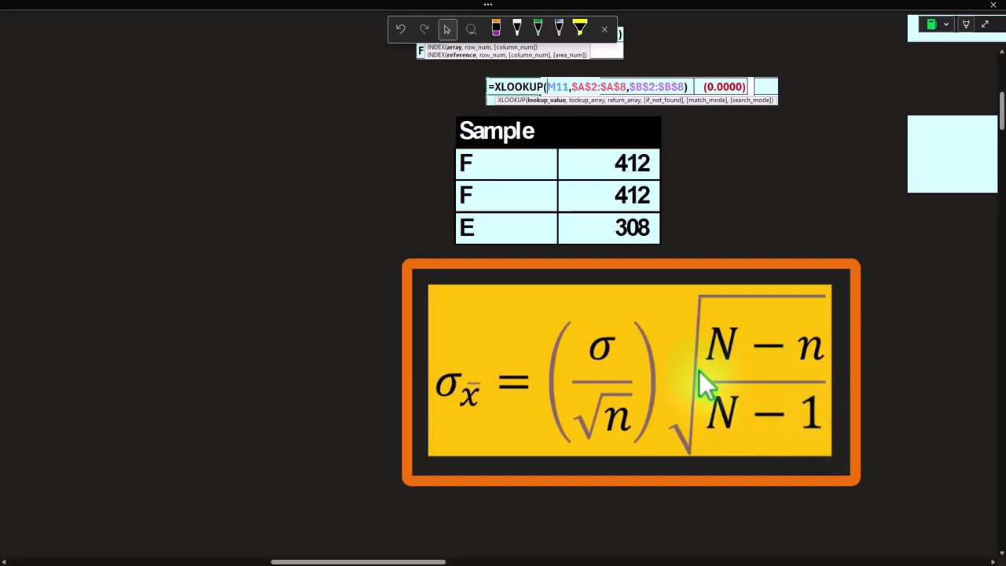
click(206, 340)
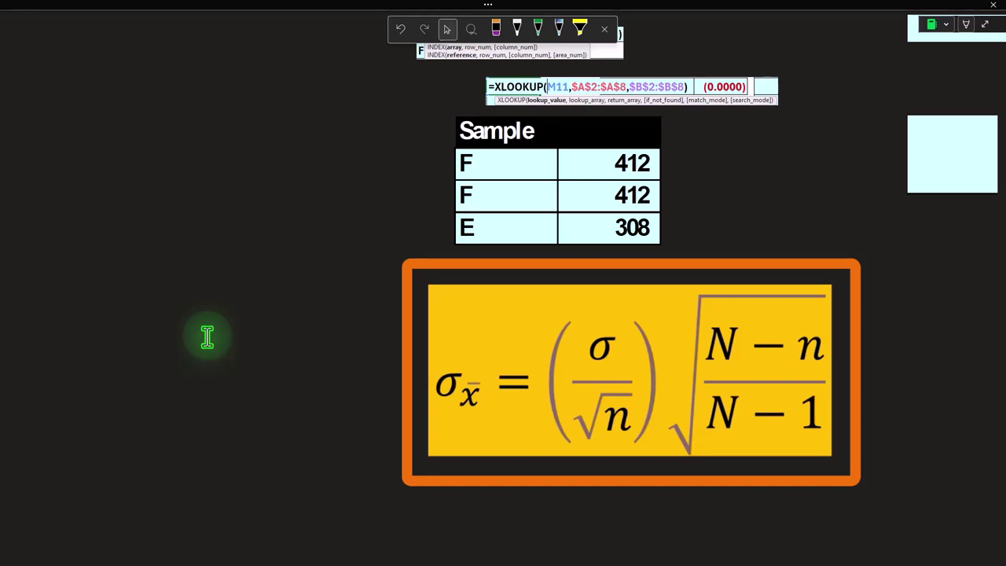
- Reselect the standard error formula image and scroll up toward the Rand/Sales table
click(574, 386)
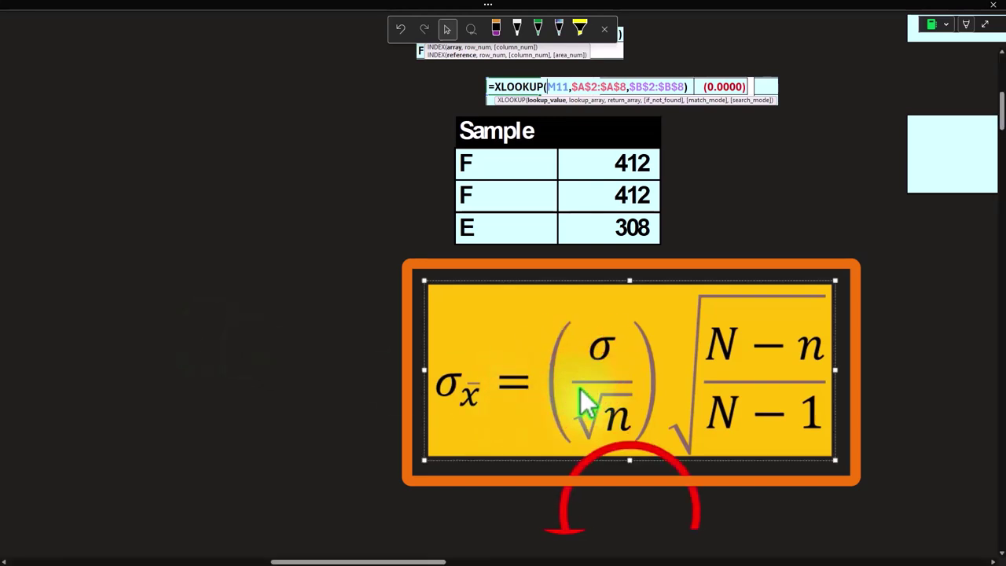
click(630, 512)
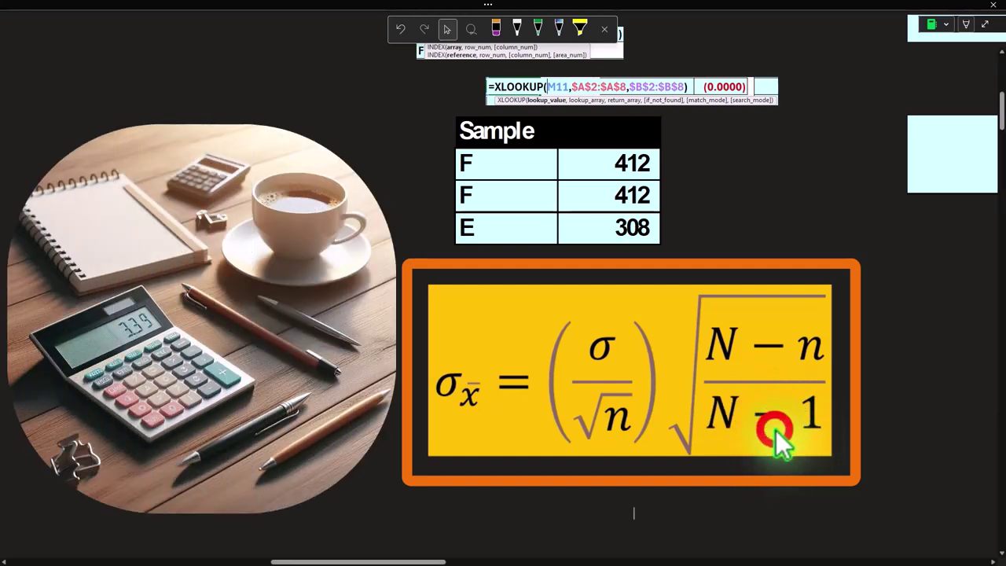
click(775, 431)
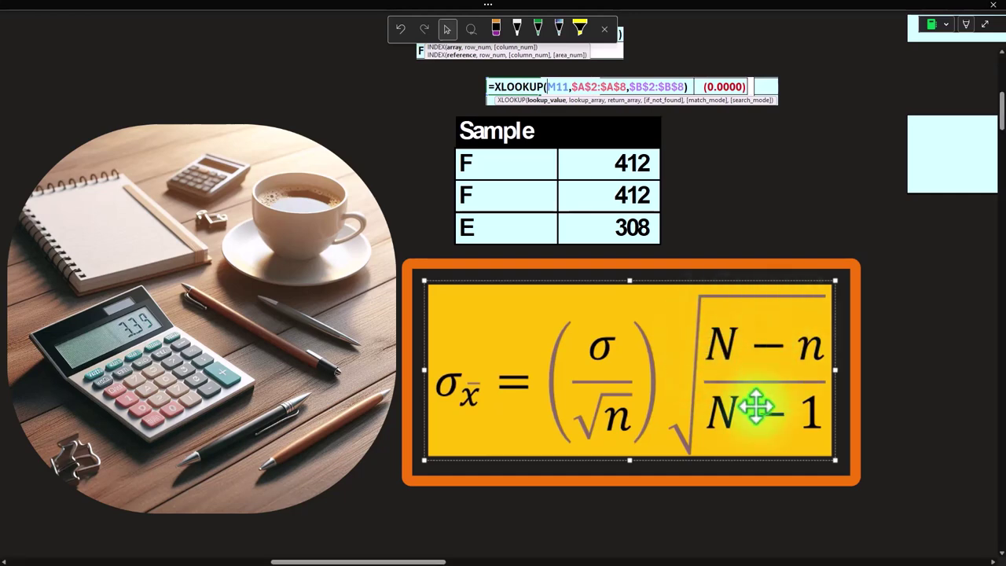
scroll(657, 404, up, 5)
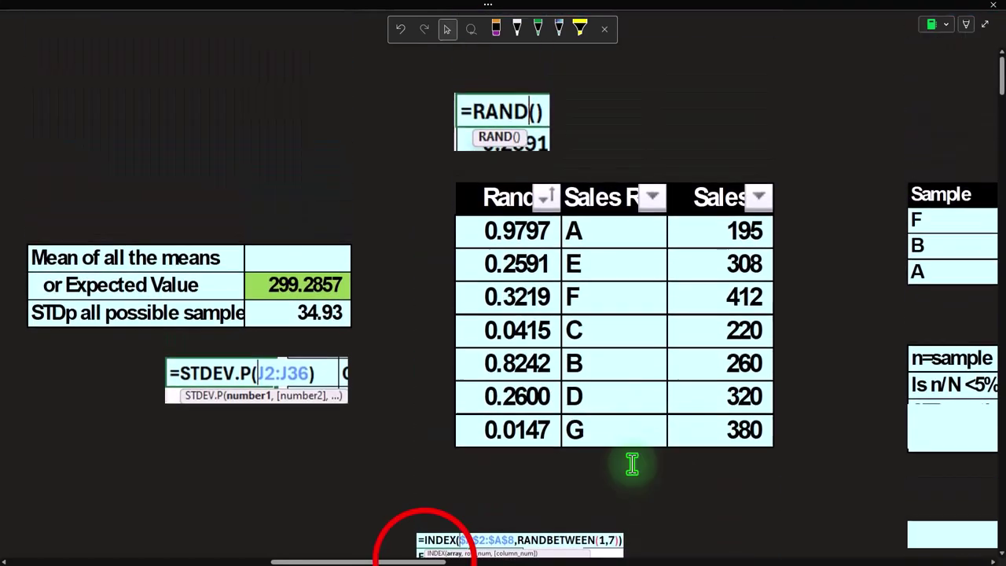
- Move the n=sample size table left and show the STDs estimate 34.928 with its formula
drag(440, 560, 509, 542)
drag(442, 436, 360, 428)
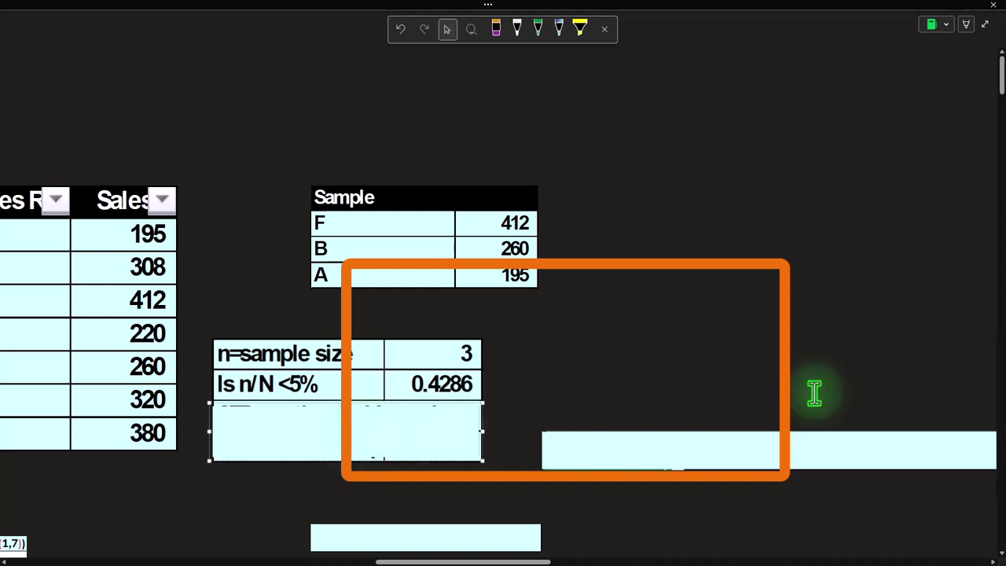
click(414, 437)
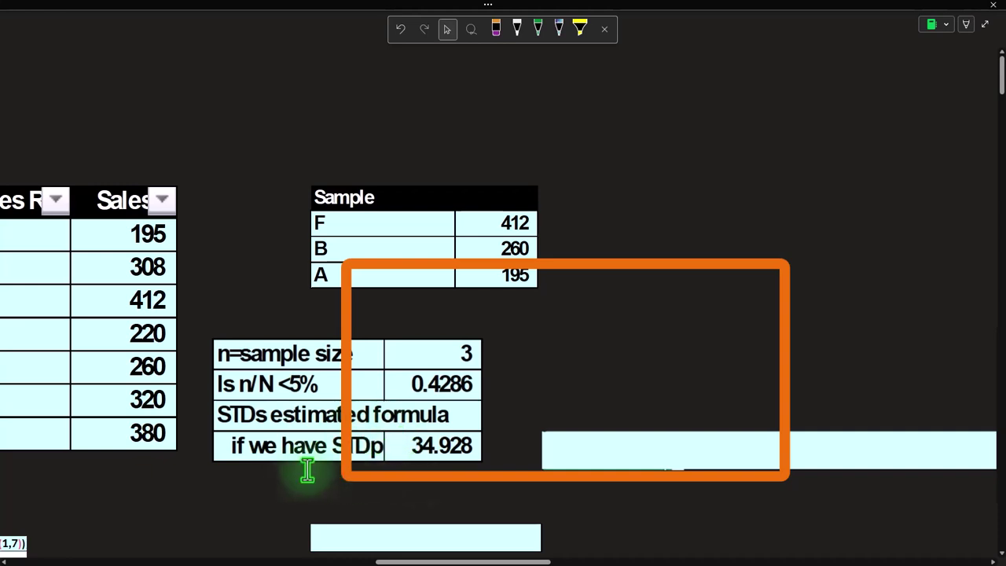
click(611, 454)
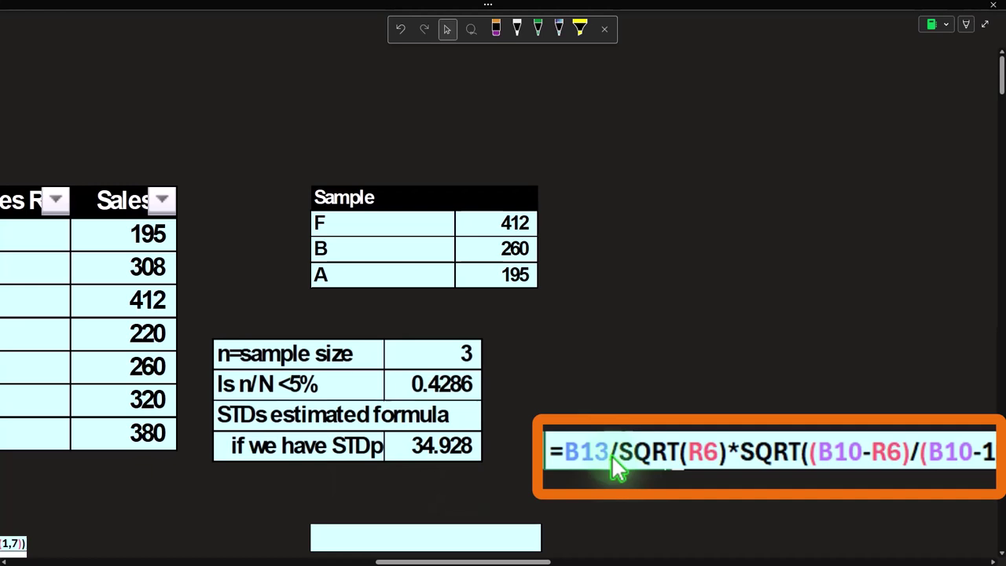
key(Right)
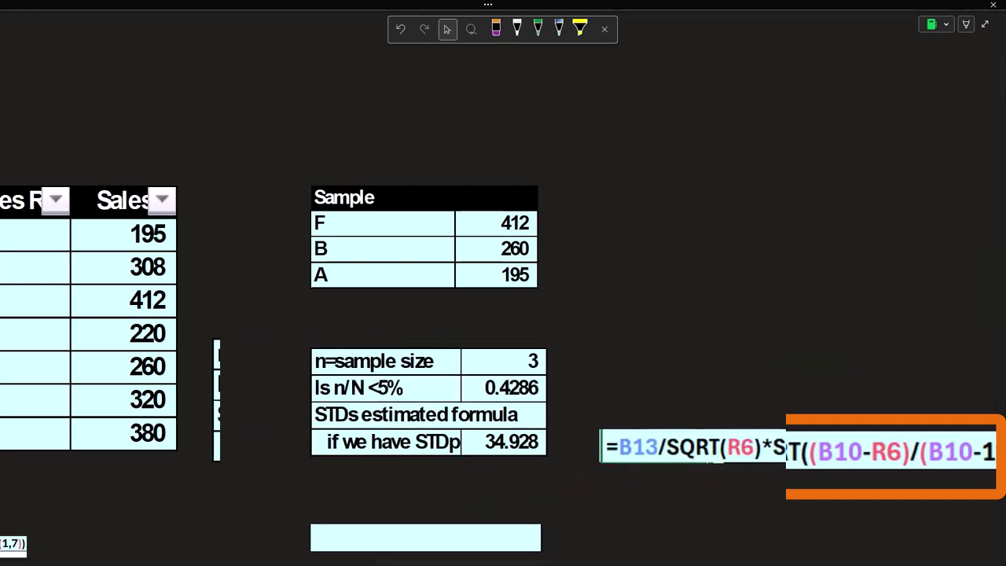
- Return to the Sample table and the σx̄ formula image on the note page
drag(982, 359, 727, 179)
scroll(337, 366, down, 4)
drag(505, 560, 424, 561)
scroll(401, 492, down, 5)
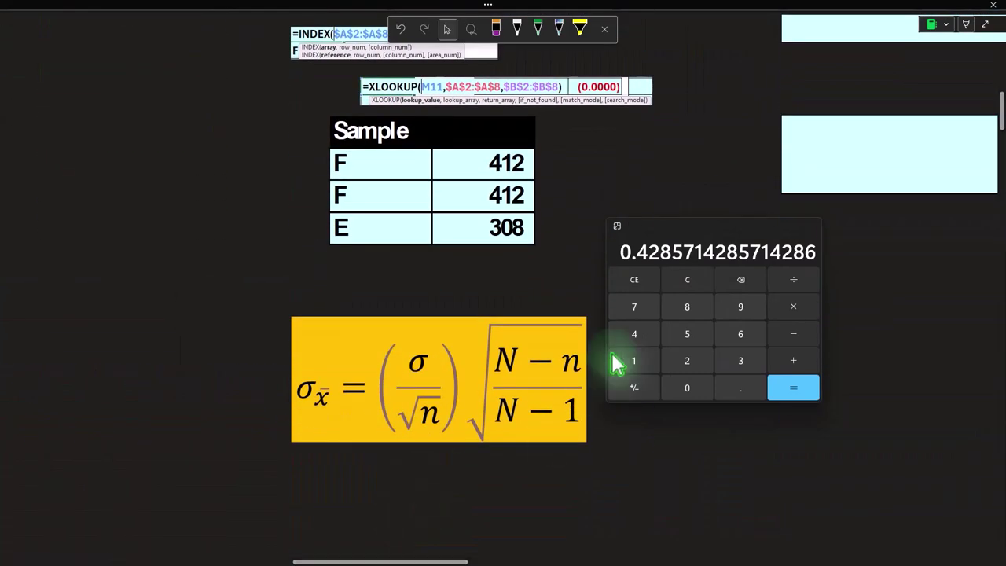
click(696, 225)
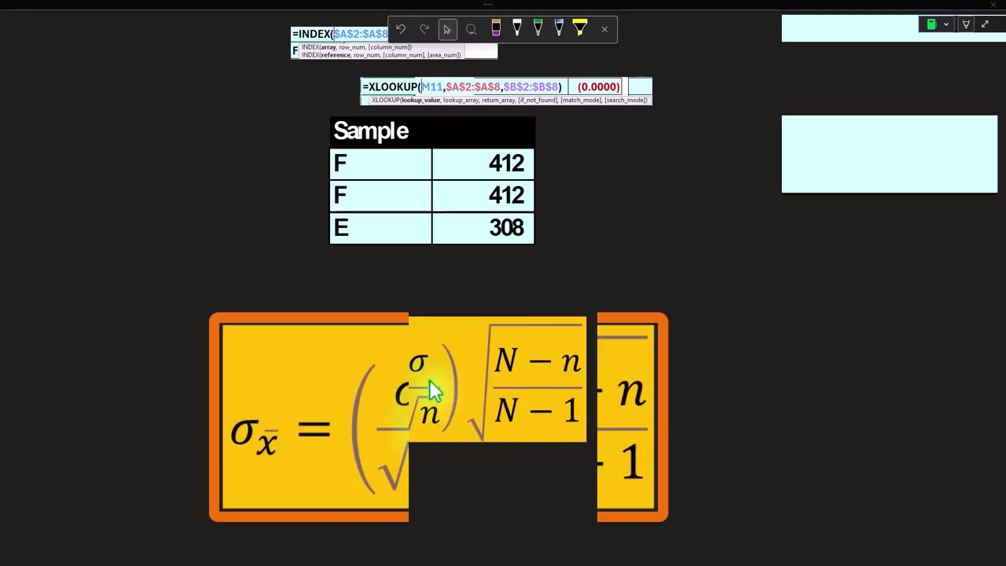
click(656, 508)
click(459, 555)
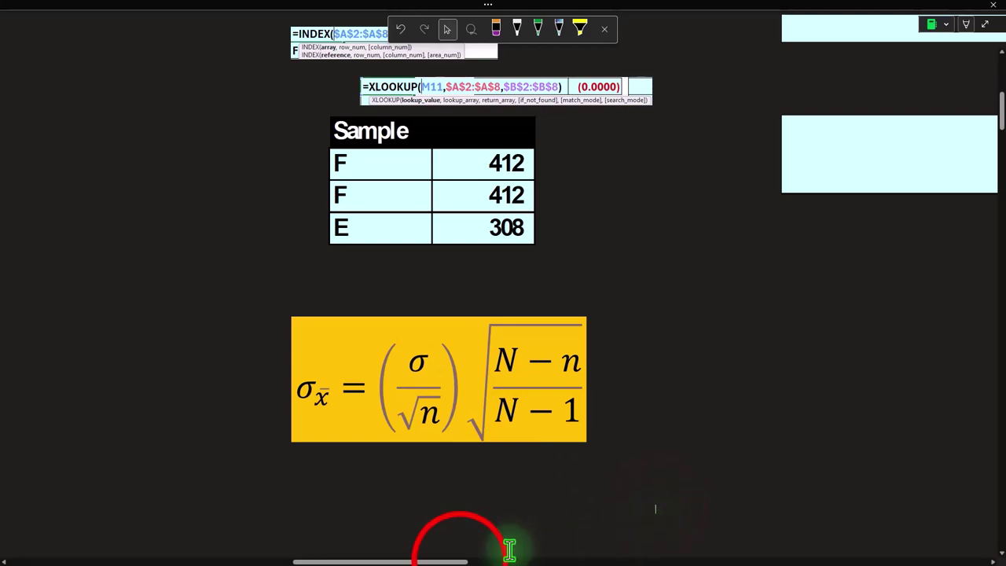
drag(464, 557, 149, 538)
- Select the Sales Rep population table and the Pop Size summary table in turn
scroll(213, 495, up, 5)
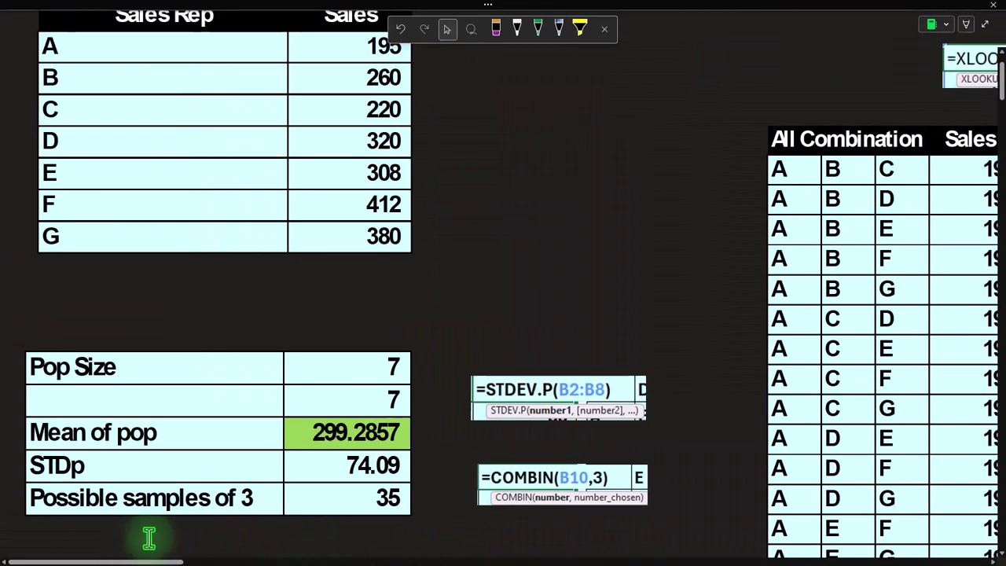
scroll(173, 518, up, 2)
click(351, 175)
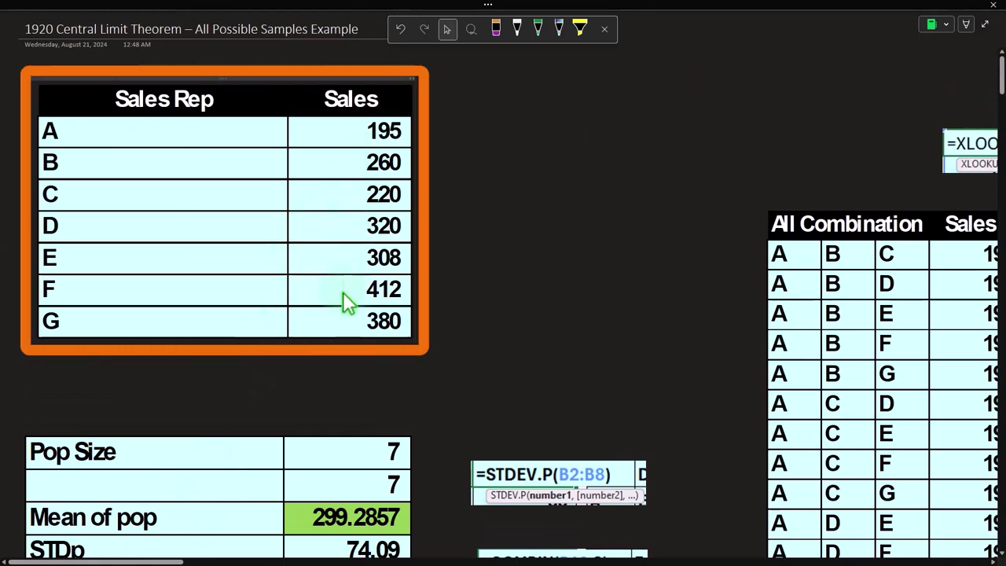
scroll(346, 307, down, 2)
click(368, 461)
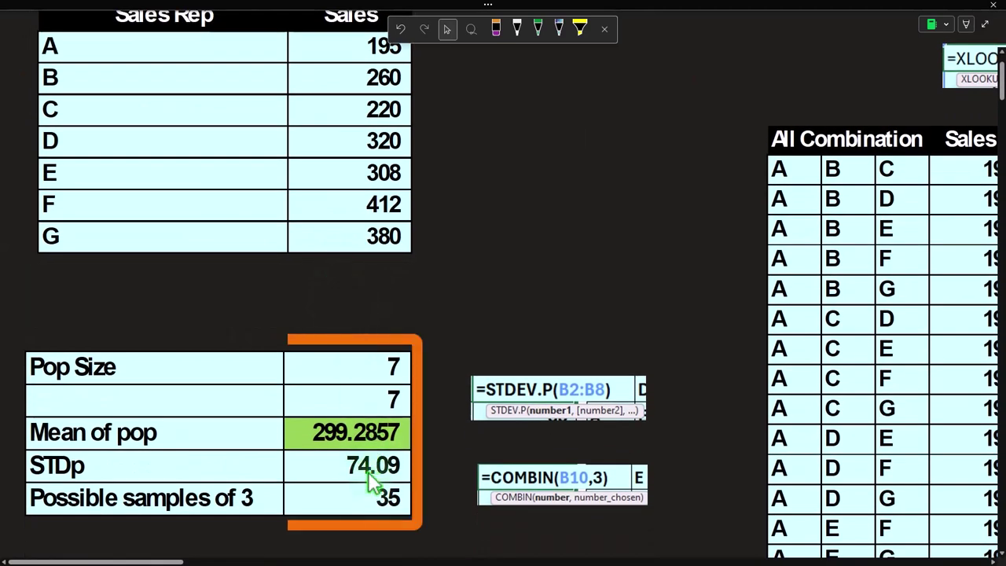
scroll(369, 479, up, 2)
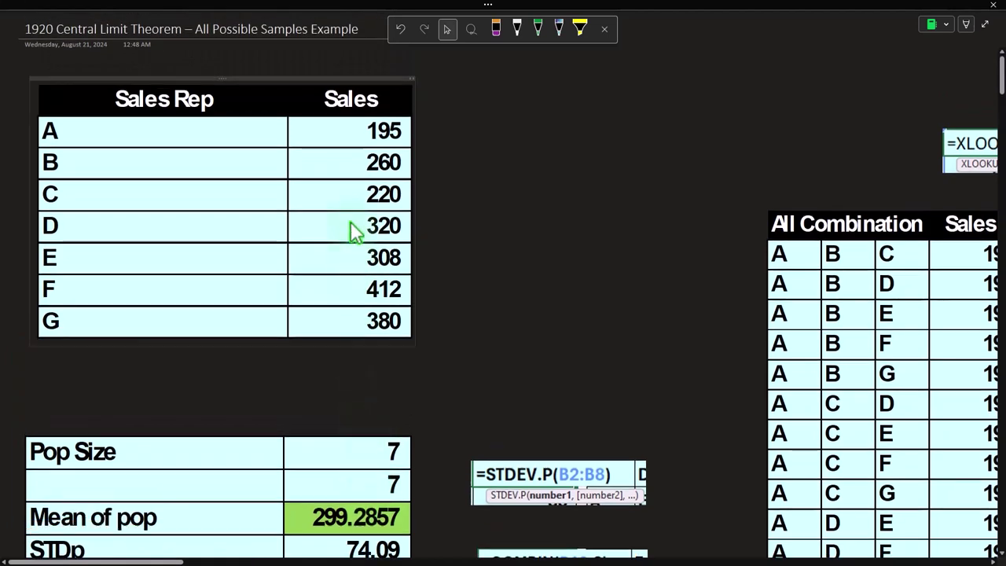
click(350, 168)
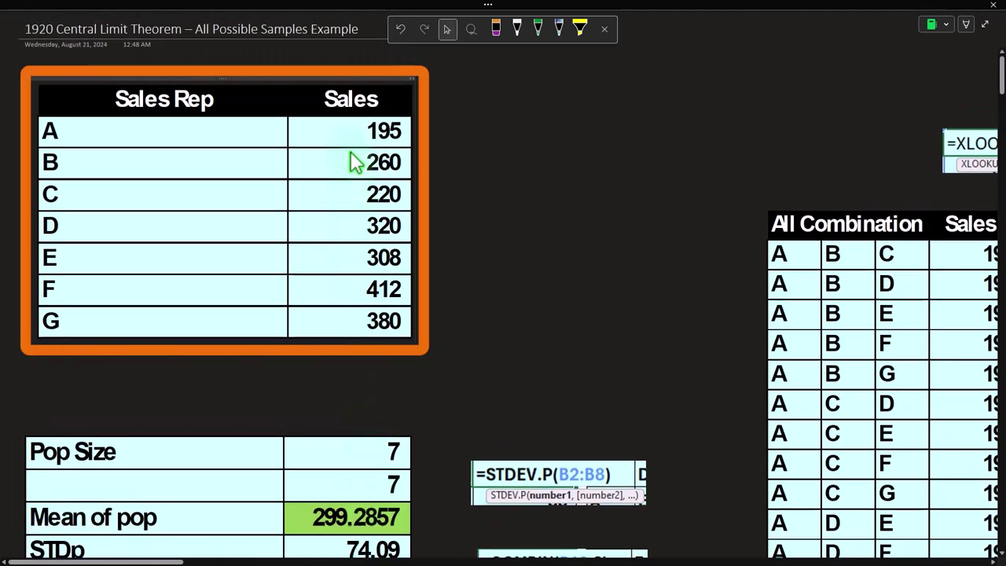
click(460, 539)
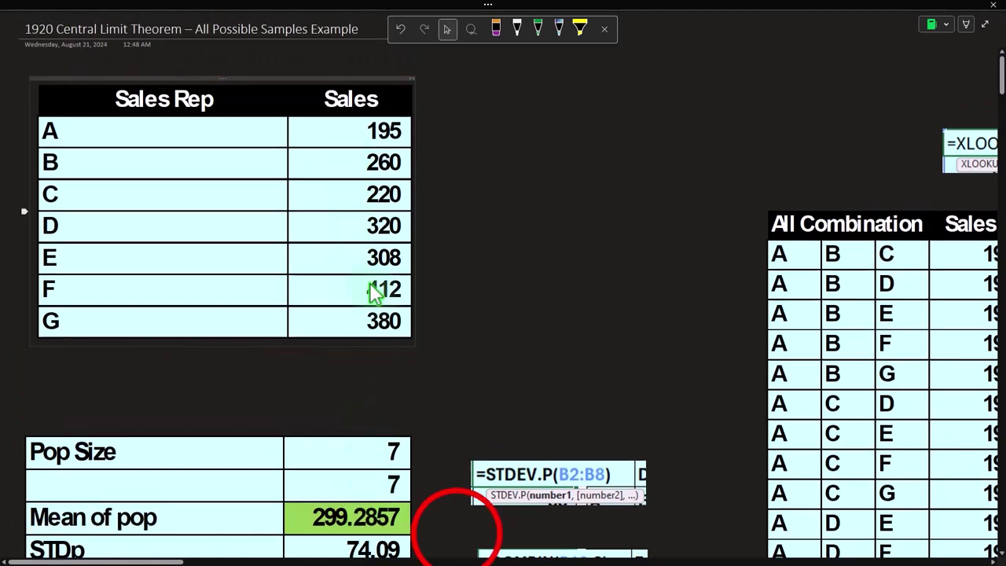
- Scroll right and select the All Combination table of three-rep samples
drag(154, 561, 275, 560)
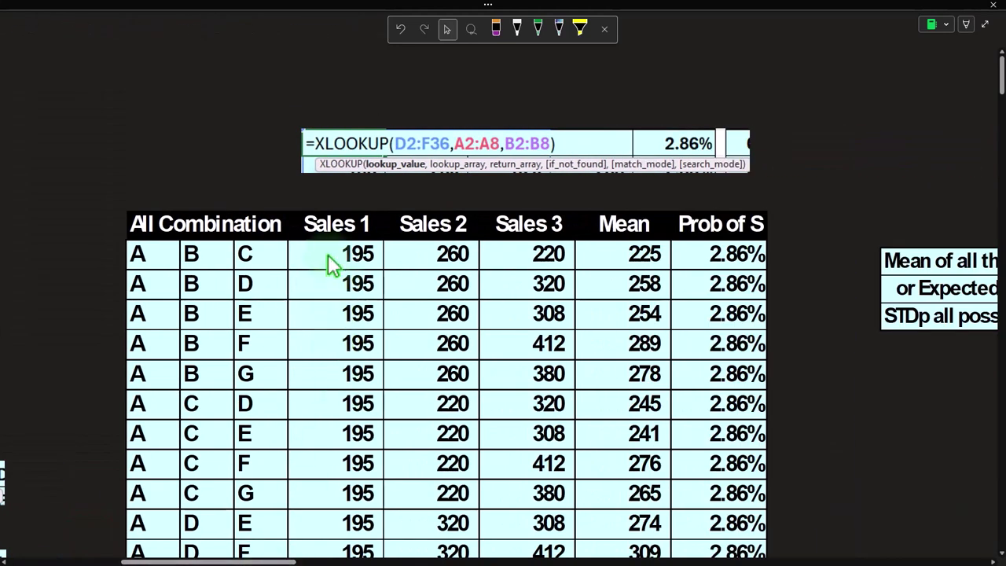
click(329, 267)
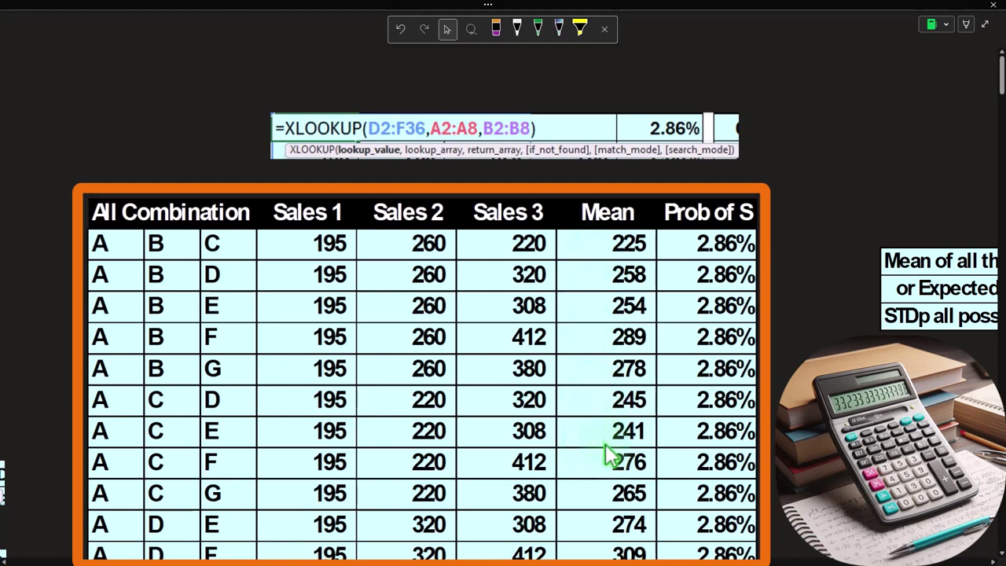
key(Right)
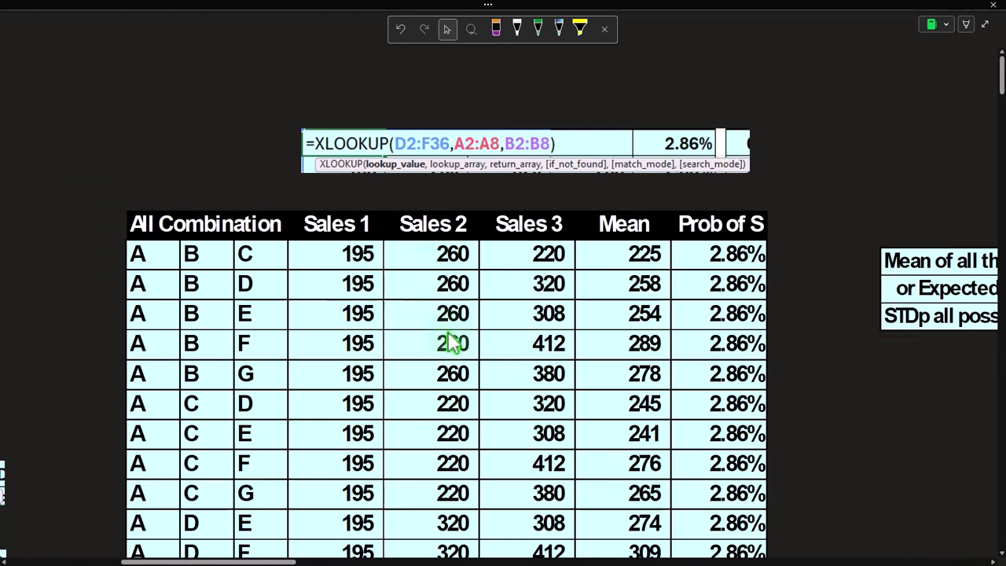
drag(281, 561, 408, 560)
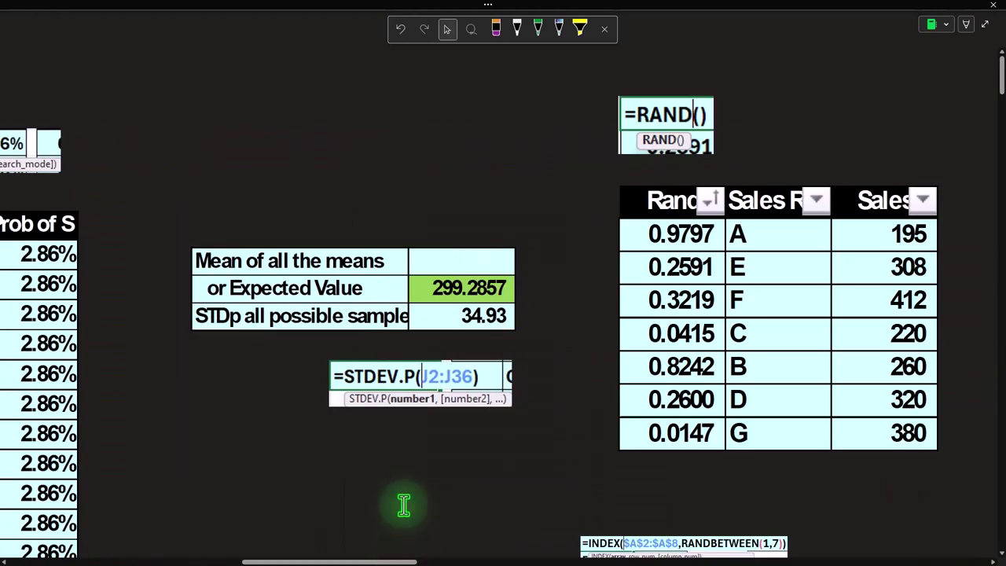
- Scroll to the STDs table and reveal the Difference row reading (0.0000)
scroll(399, 505, down, 6)
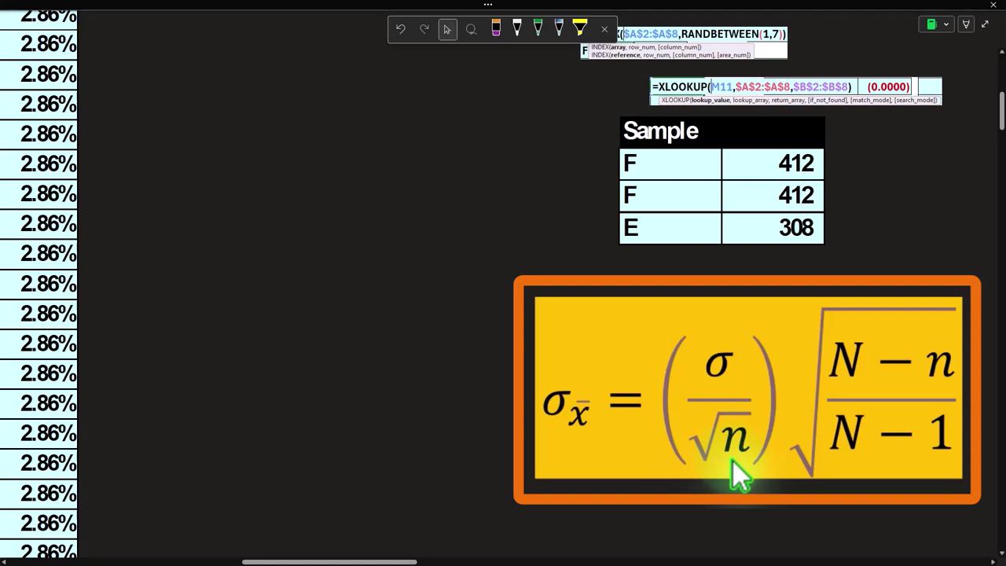
scroll(742, 424, up, 5)
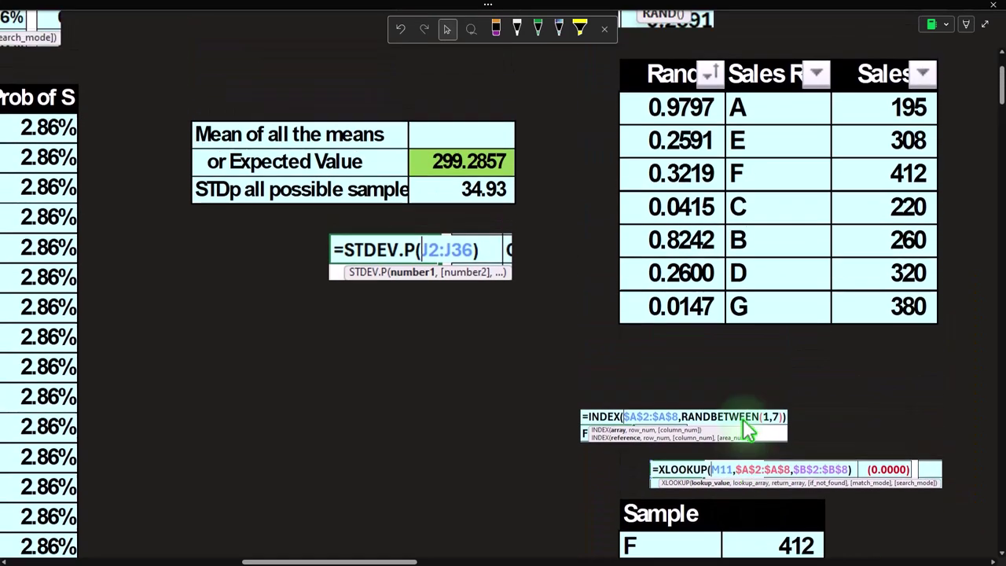
scroll(742, 426, up, 1)
click(399, 558)
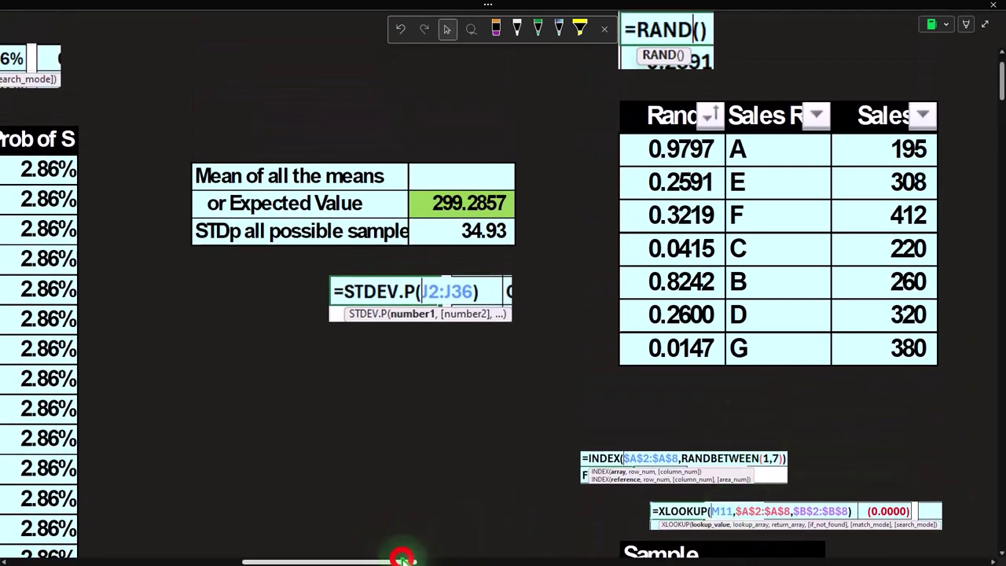
drag(400, 558, 502, 558)
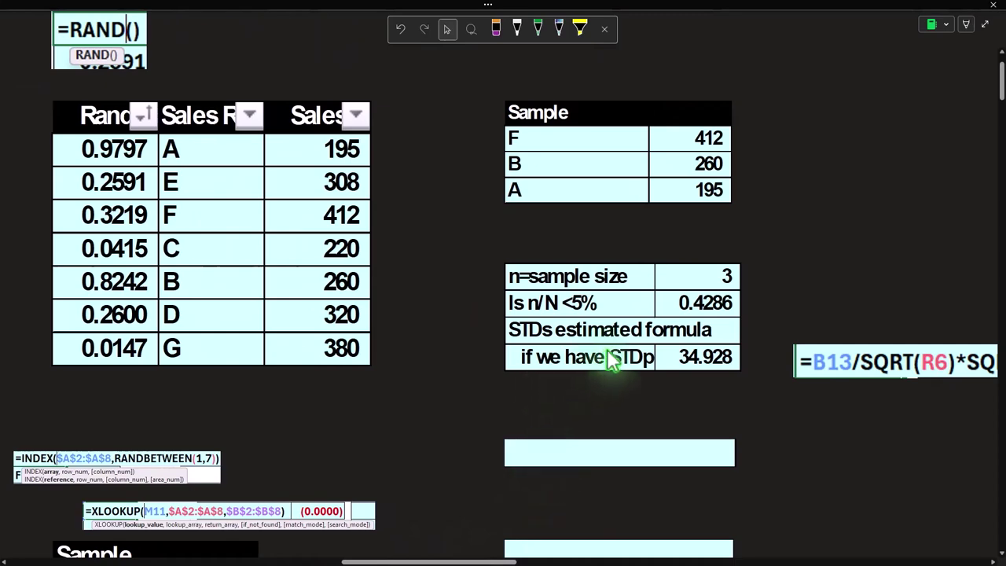
scroll(621, 355, down, 6)
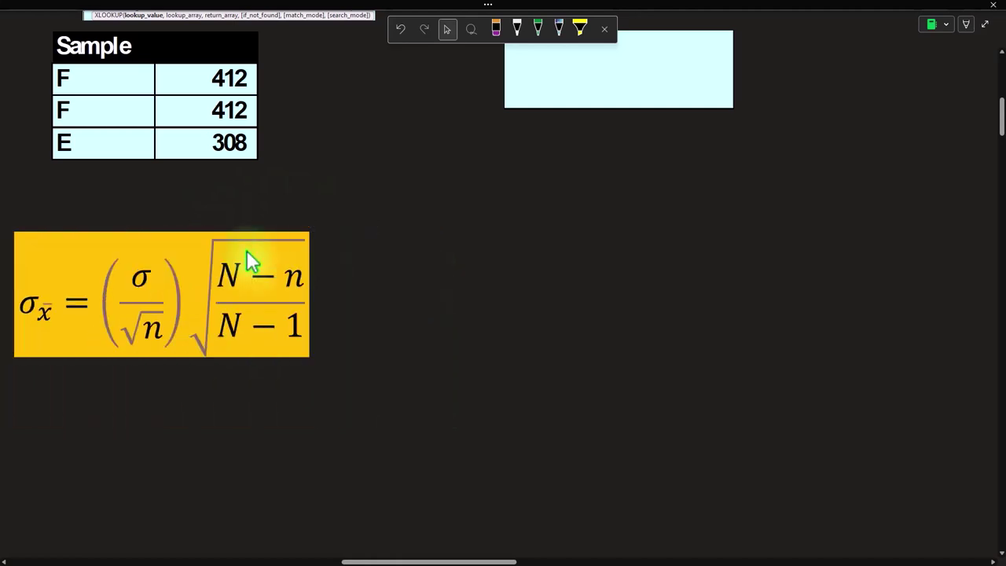
scroll(308, 346, up, 5)
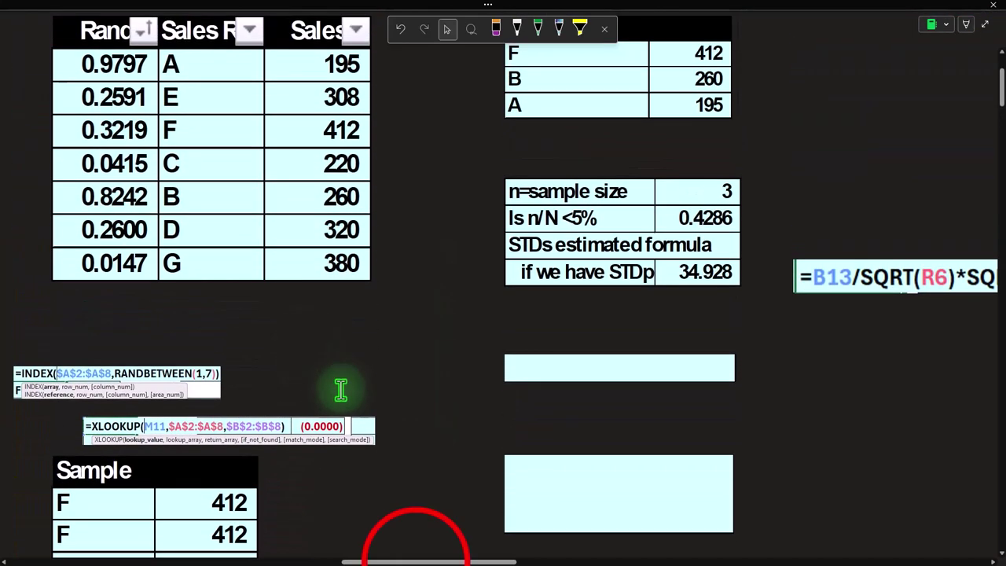
drag(417, 561, 470, 562)
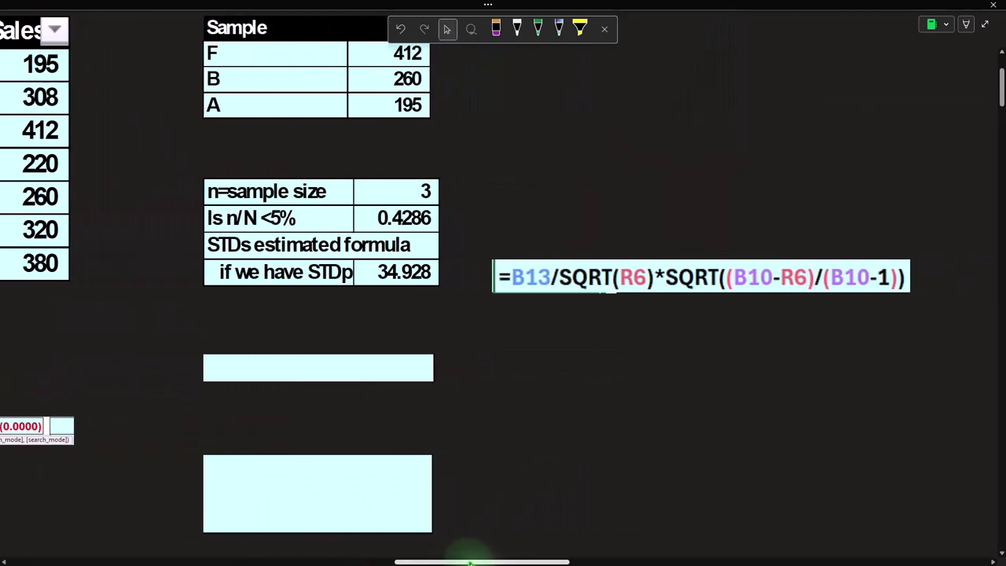
scroll(519, 318, up, 1)
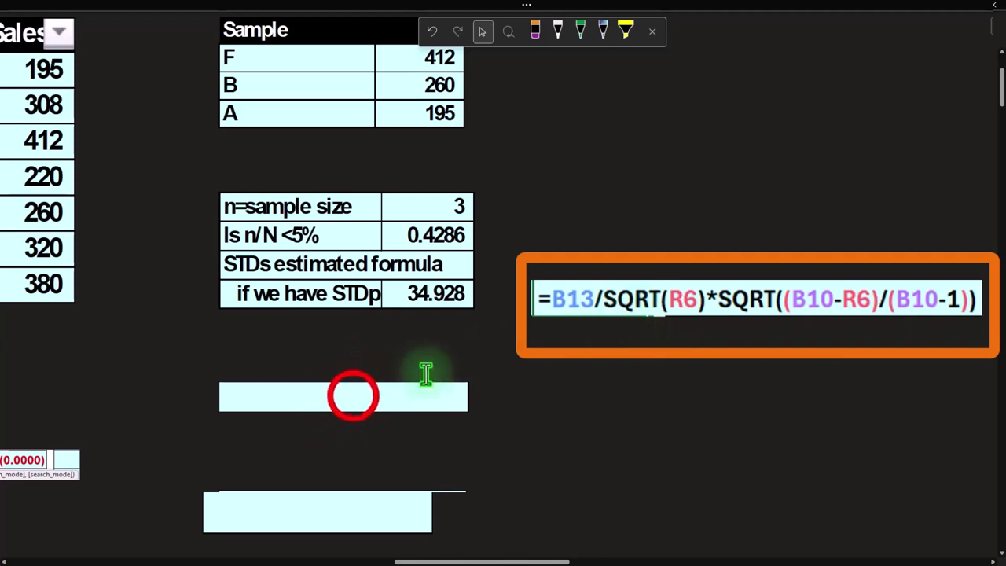
click(353, 399)
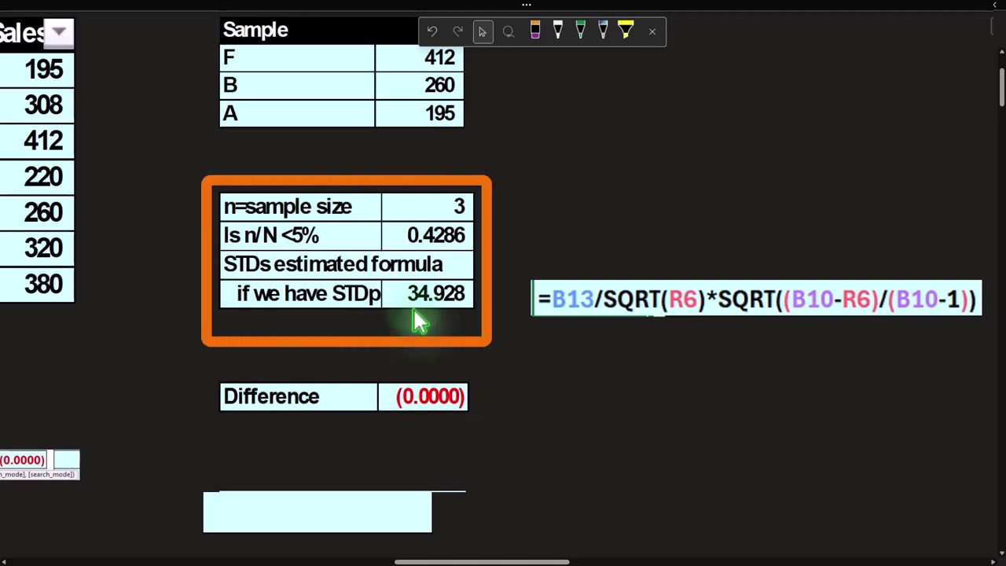
- Select the σx̄ standard error formula picture, then deselect it
drag(508, 561, 308, 561)
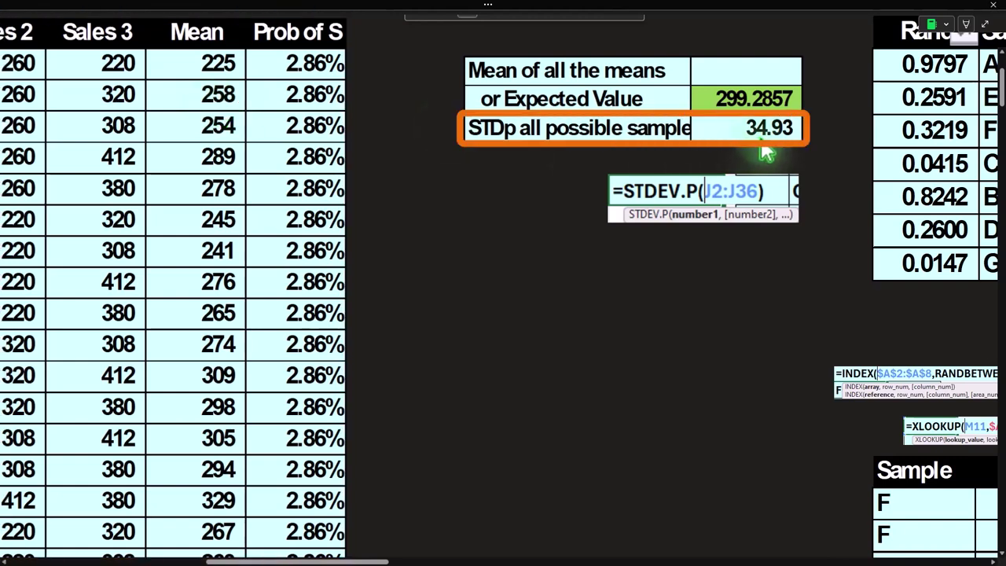
click(363, 560)
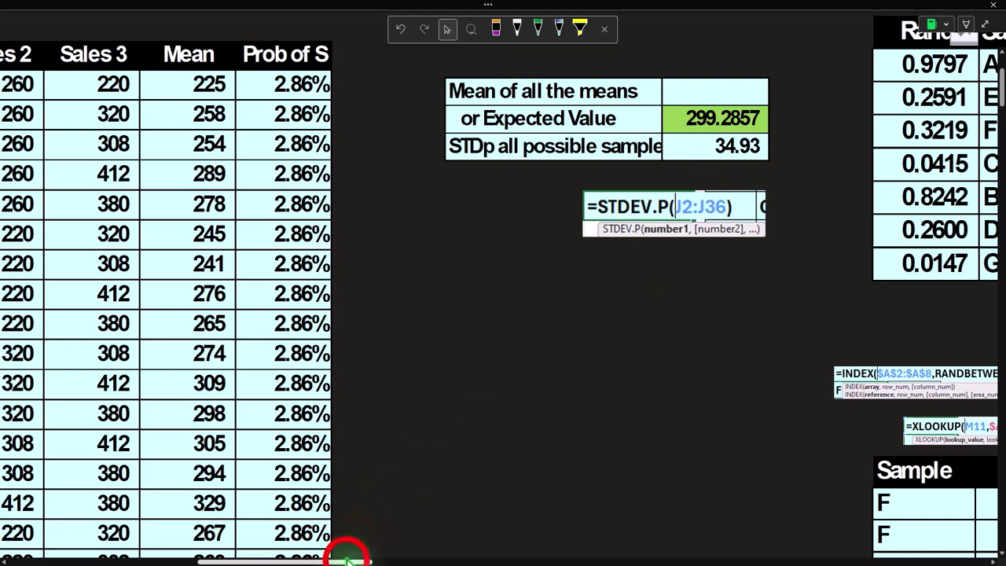
drag(348, 557, 507, 560)
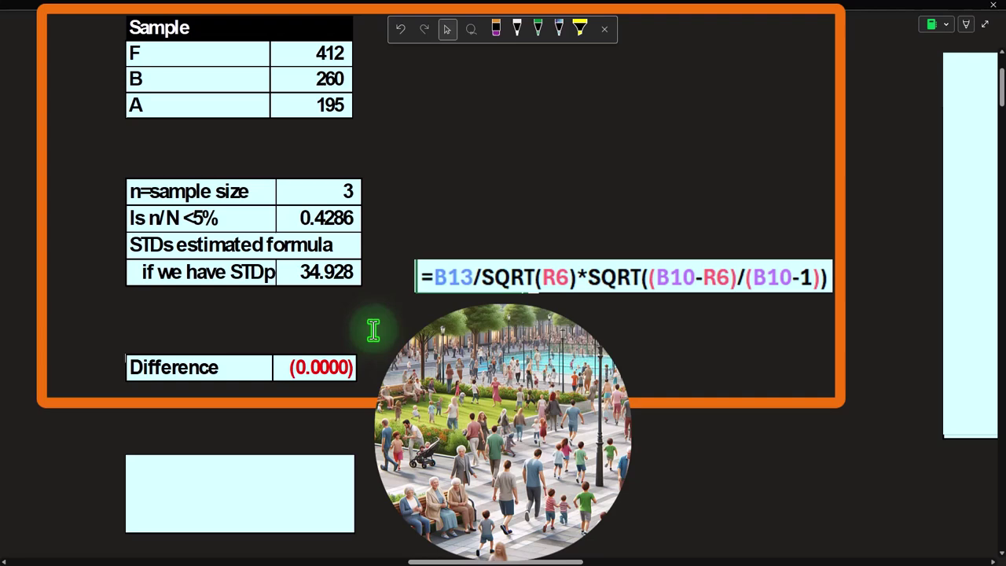
drag(491, 560, 378, 560)
scroll(308, 449, down, 3)
click(413, 393)
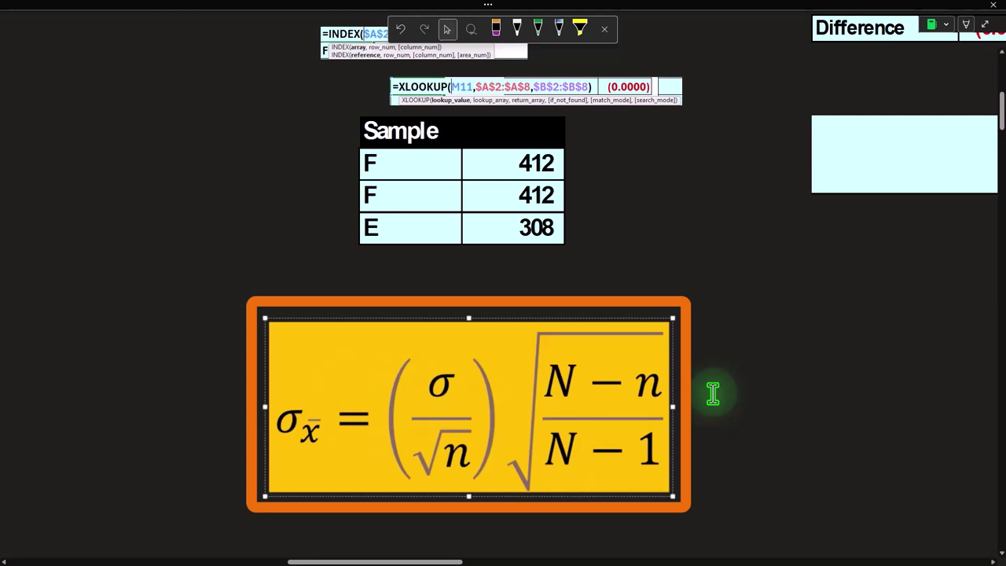
key(ctrl+z)
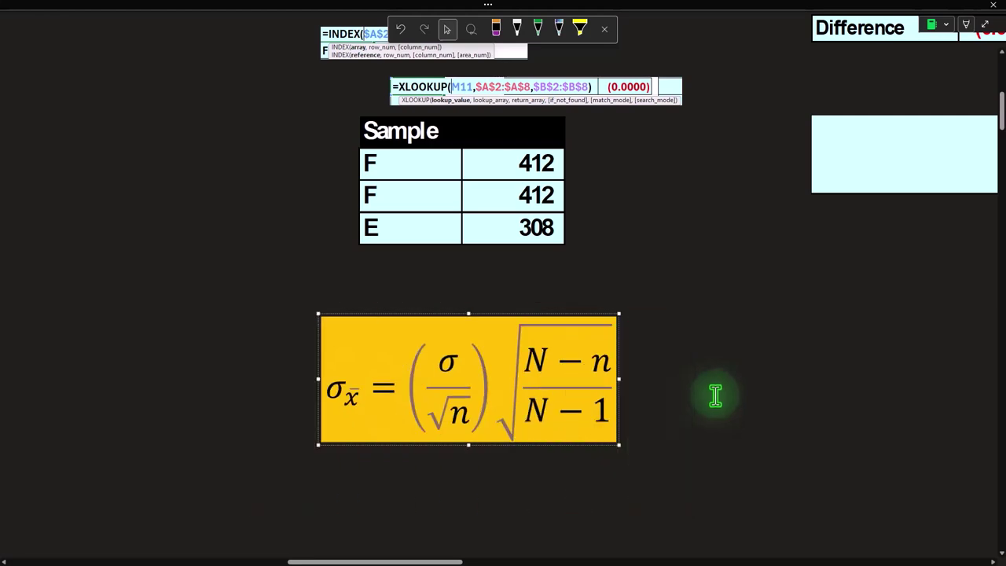
- Show the Mean sample 289.000 against Pop mean 299.286, with a Difference of (10.29)
scroll(715, 395, up, 1)
scroll(715, 395, up, 1)
drag(419, 561, 556, 561)
scroll(548, 480, up, 1)
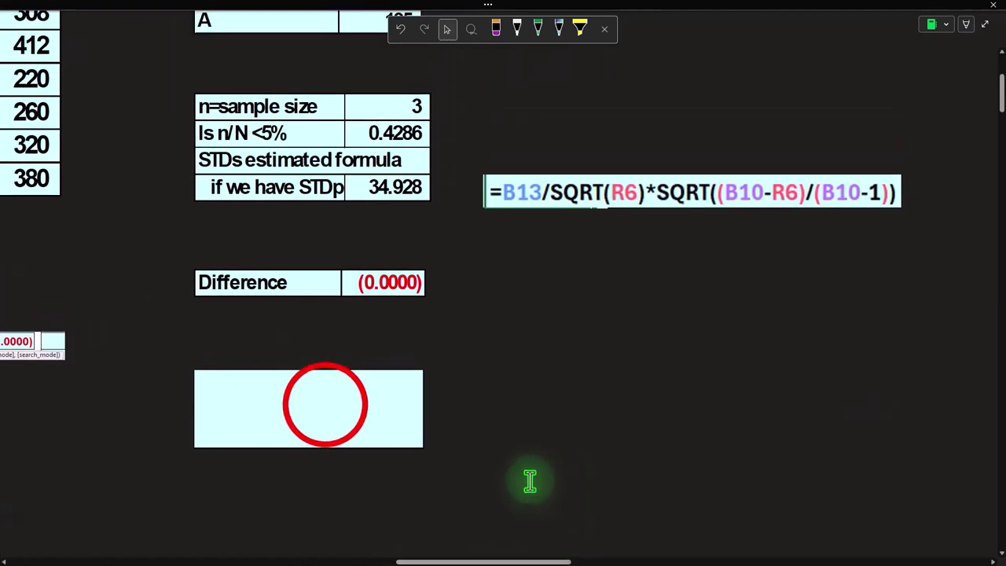
click(282, 430)
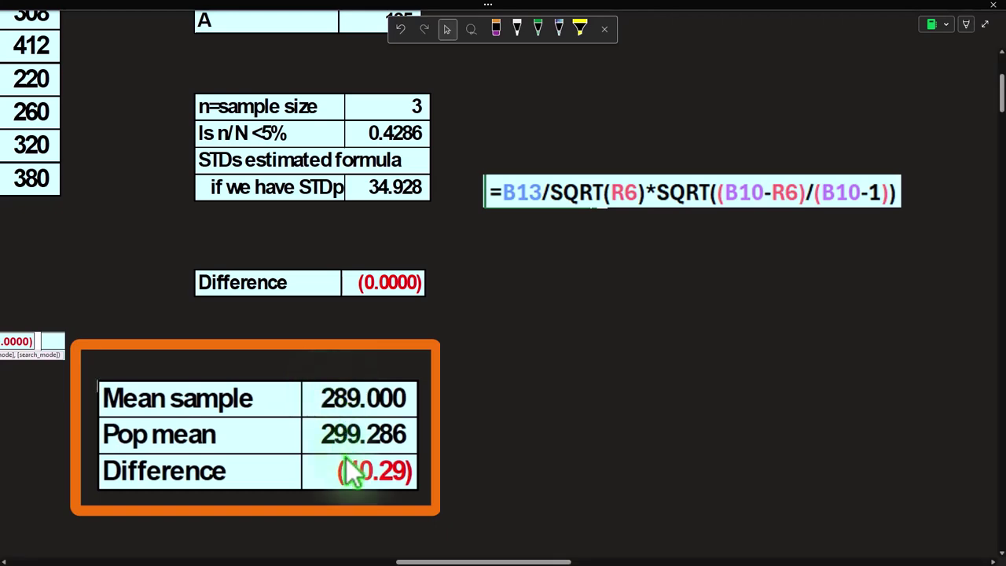
- Move across the page past the Combination table to the blank bin table whose Upper column starts at 200
drag(447, 561, 195, 561)
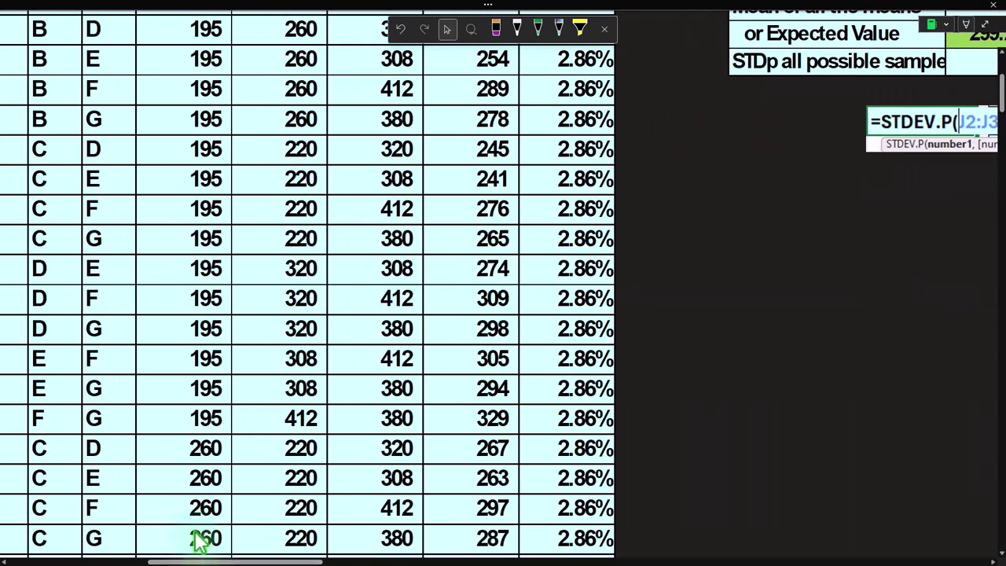
scroll(196, 472, up, 3)
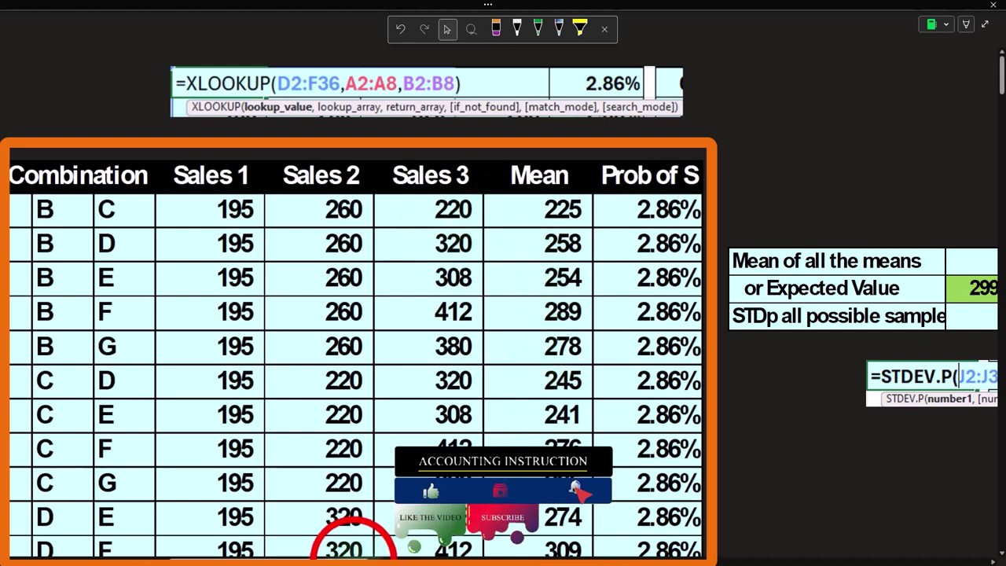
drag(311, 559, 754, 561)
drag(236, 285, 168, 265)
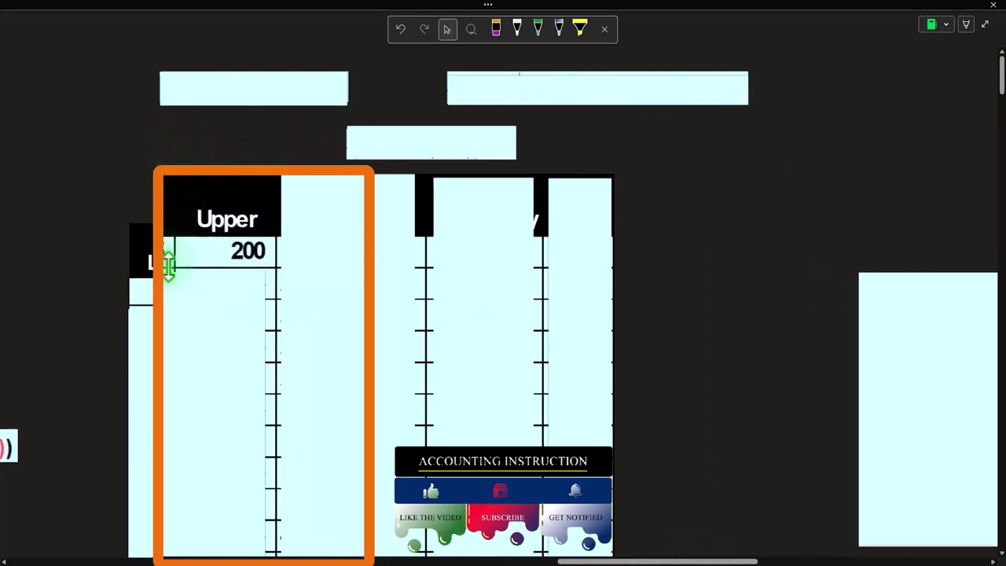
- Reveal the Lower and Upper bin limits in the bin table
drag(590, 561, 574, 561)
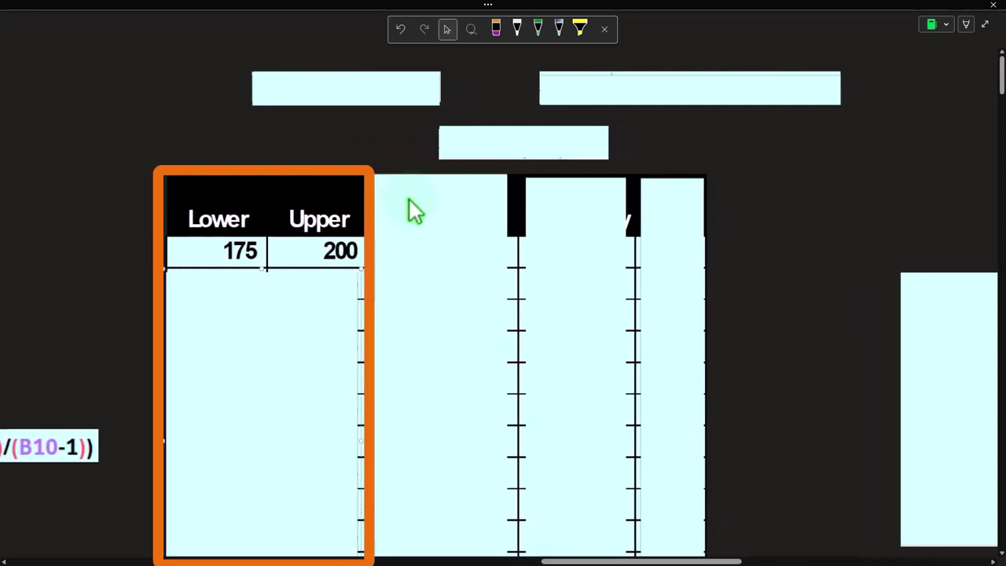
click(288, 331)
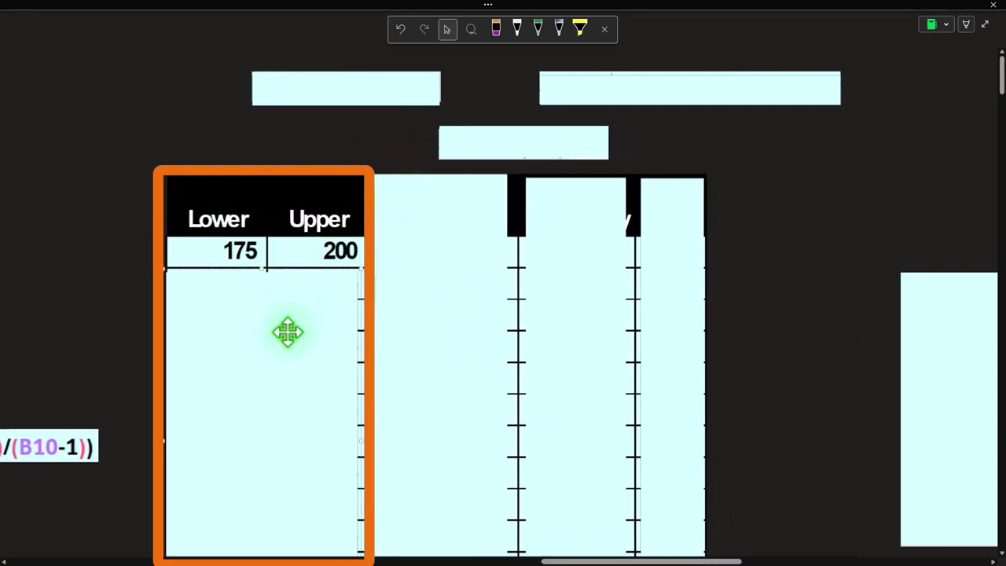
click(462, 240)
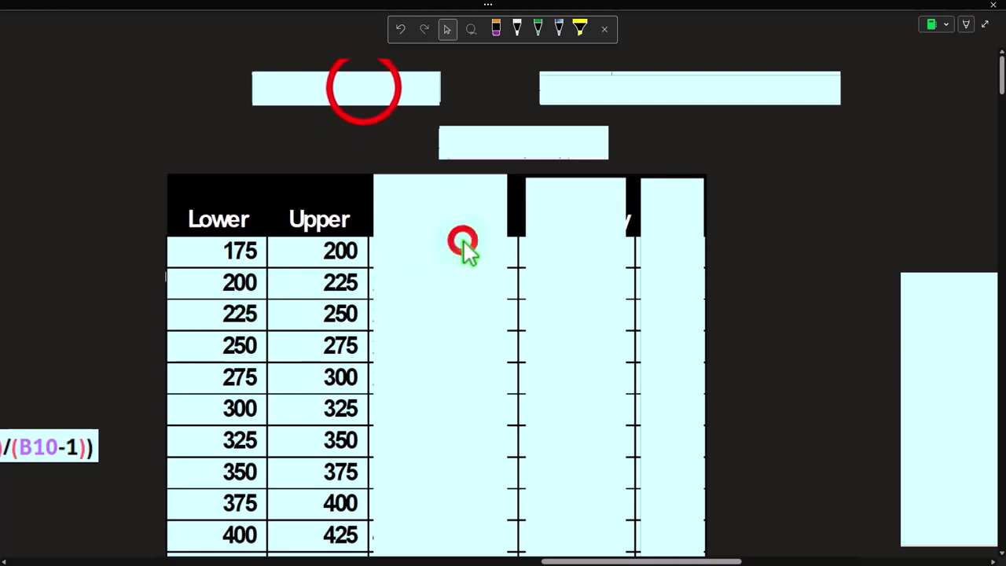
- Fill the Category column with =T3&" up to "&U3, labelling 175 up to 200 through 400 up to 425
double_click(361, 90)
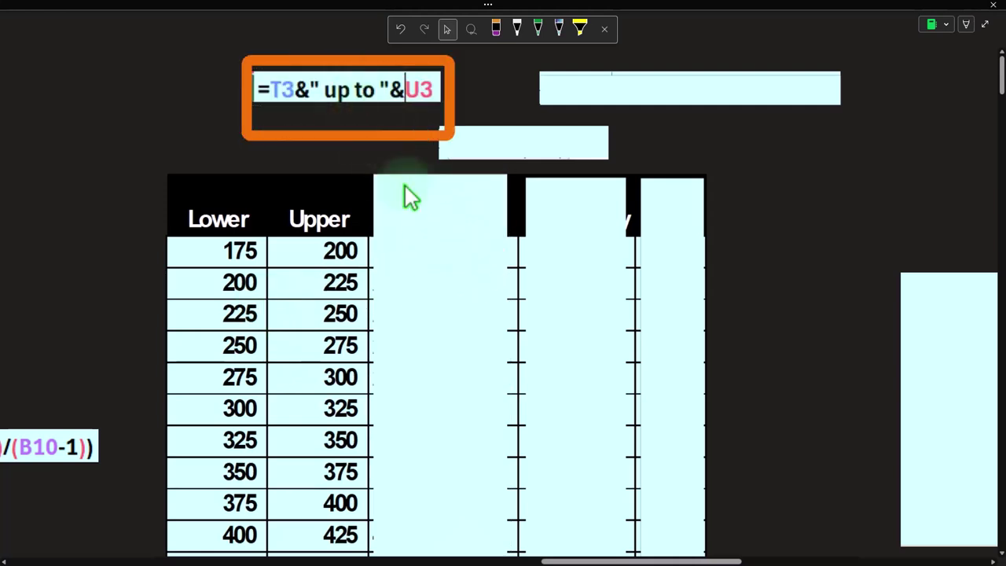
click(427, 197)
click(437, 168)
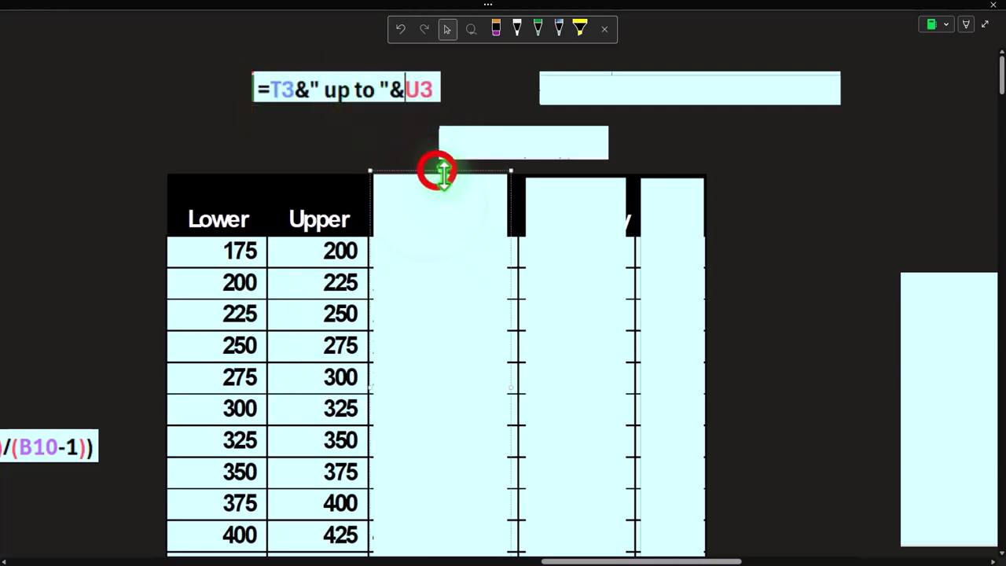
click(445, 248)
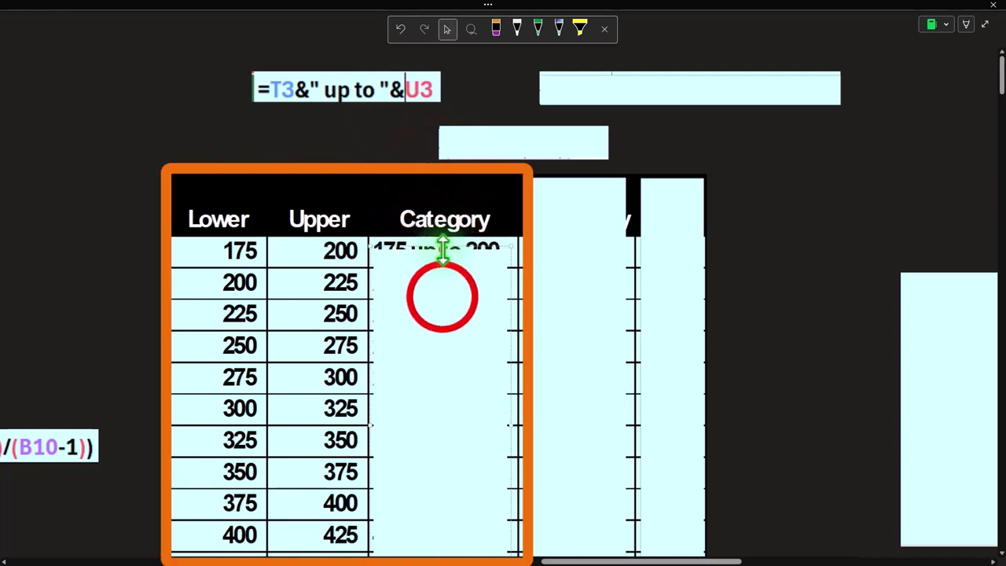
key(ctrl+v)
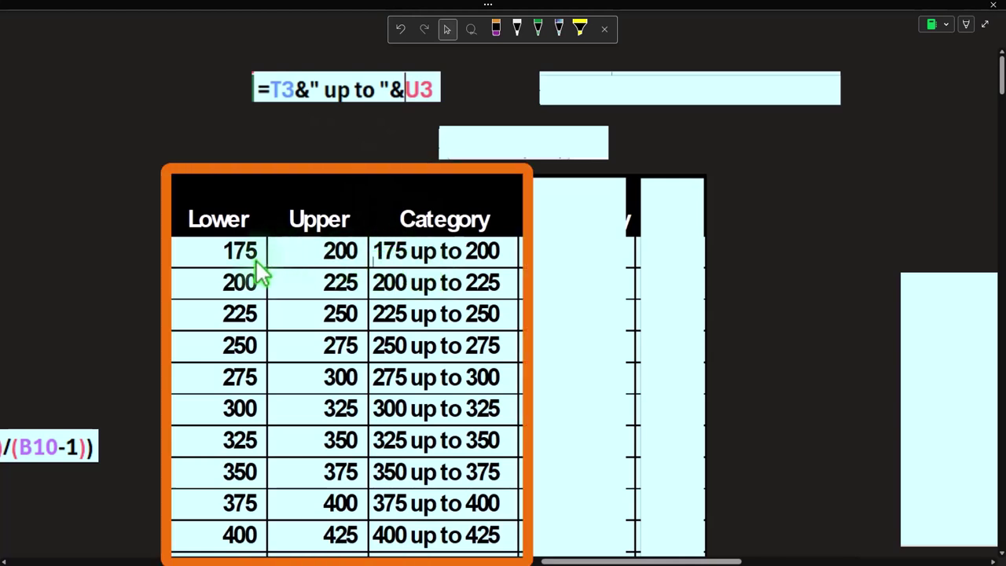
click(575, 186)
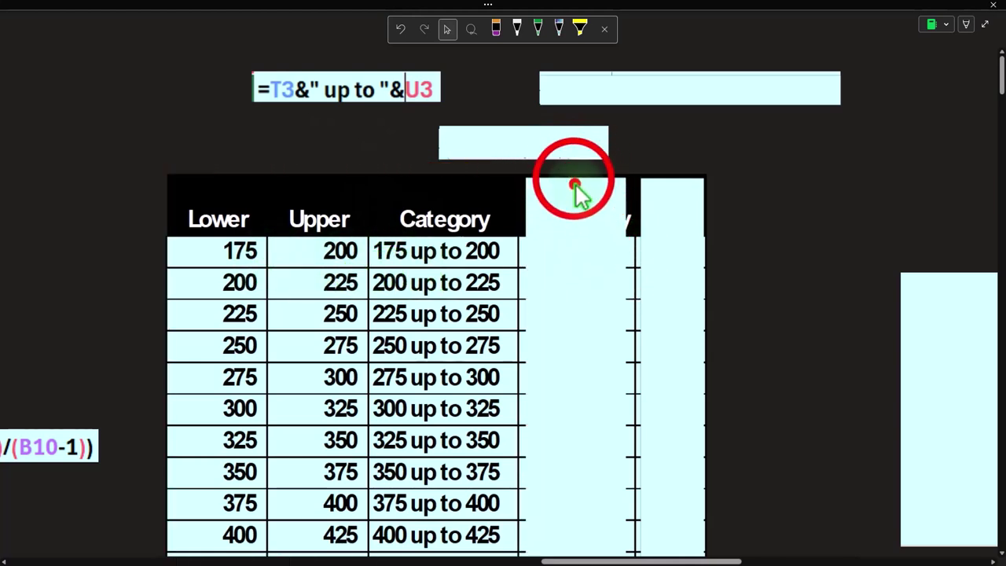
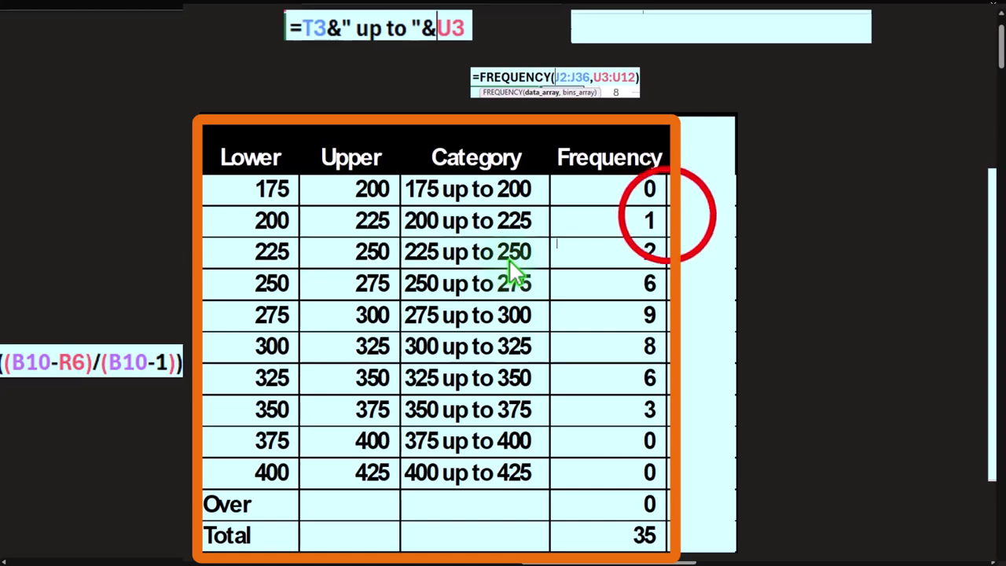
- Remove the covers to reveal the Count ifs column's counts and its COUNTIFS formula above the table
click(695, 183)
click(687, 169)
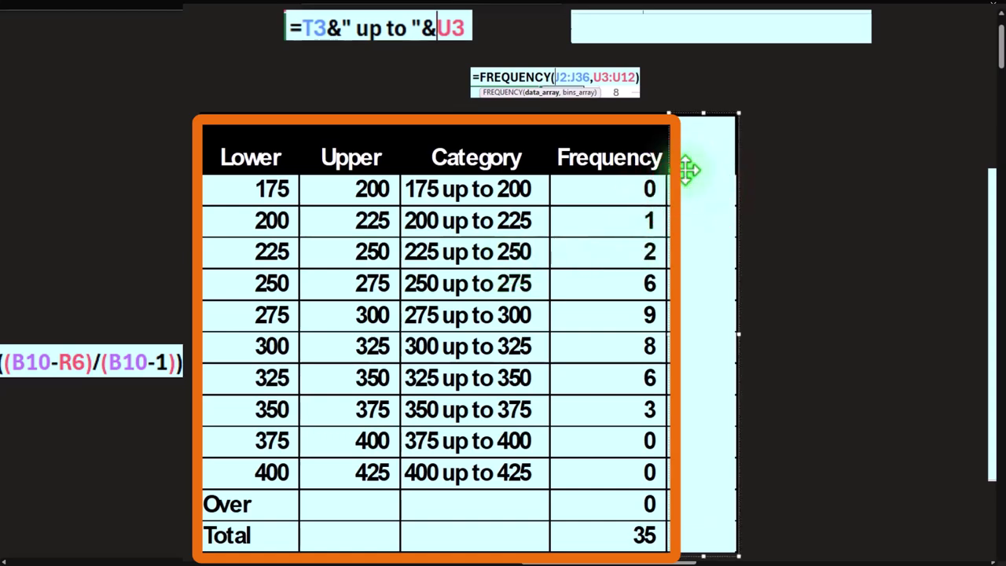
click(695, 174)
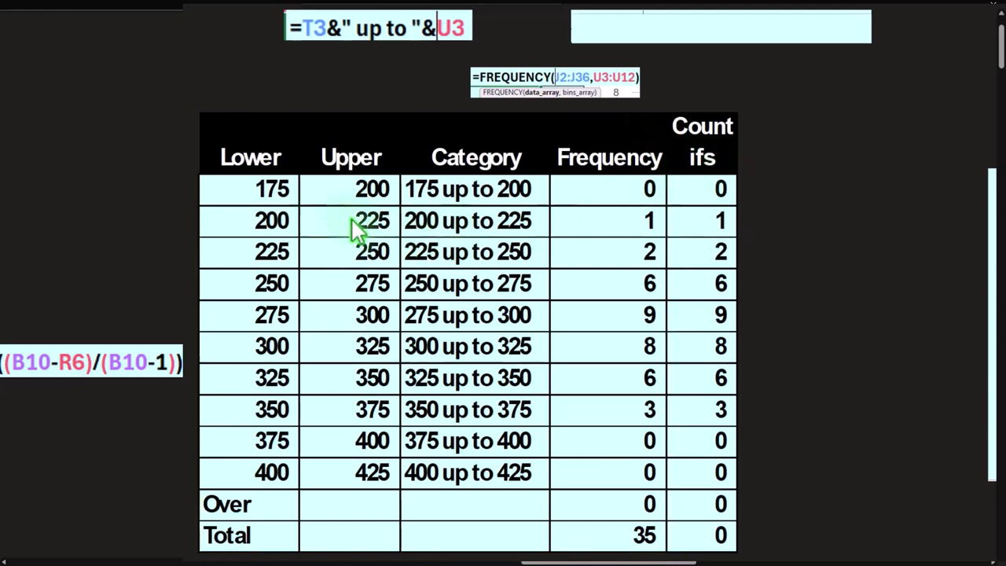
click(702, 21)
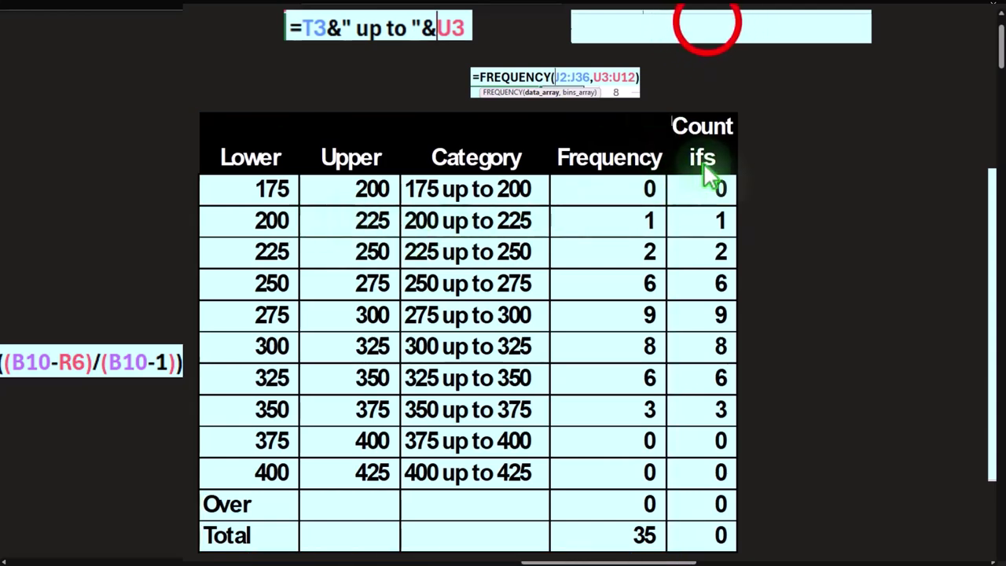
double_click(711, 31)
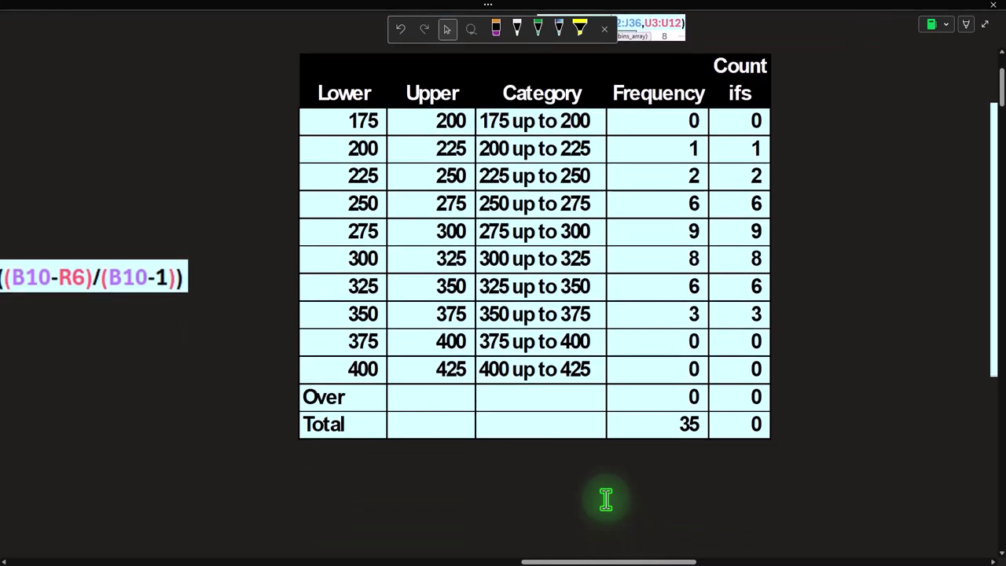
- Delete the cyan cover to reveal the frequency column chart, then scroll back to the sample table
click(622, 538)
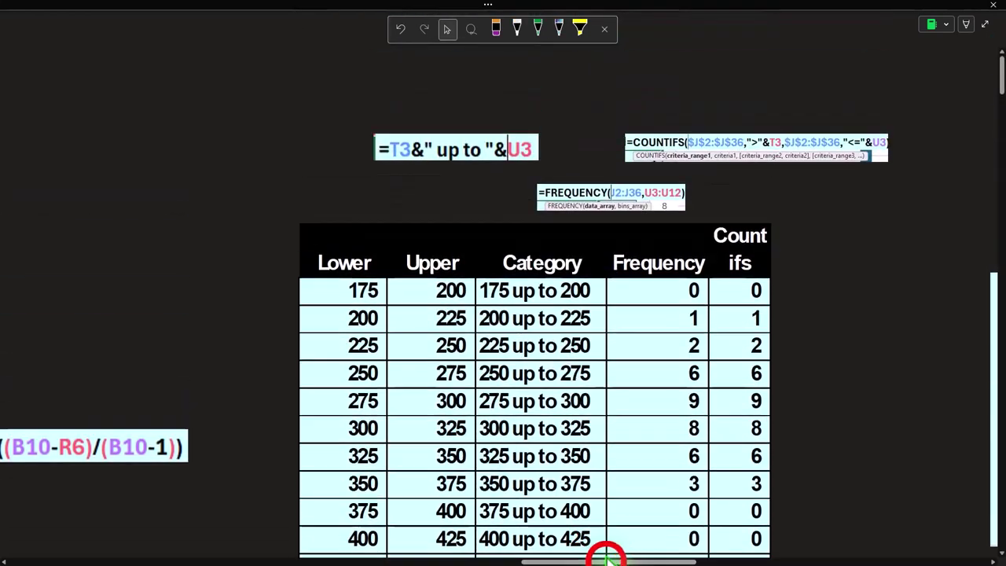
drag(606, 556, 684, 554)
click(652, 386)
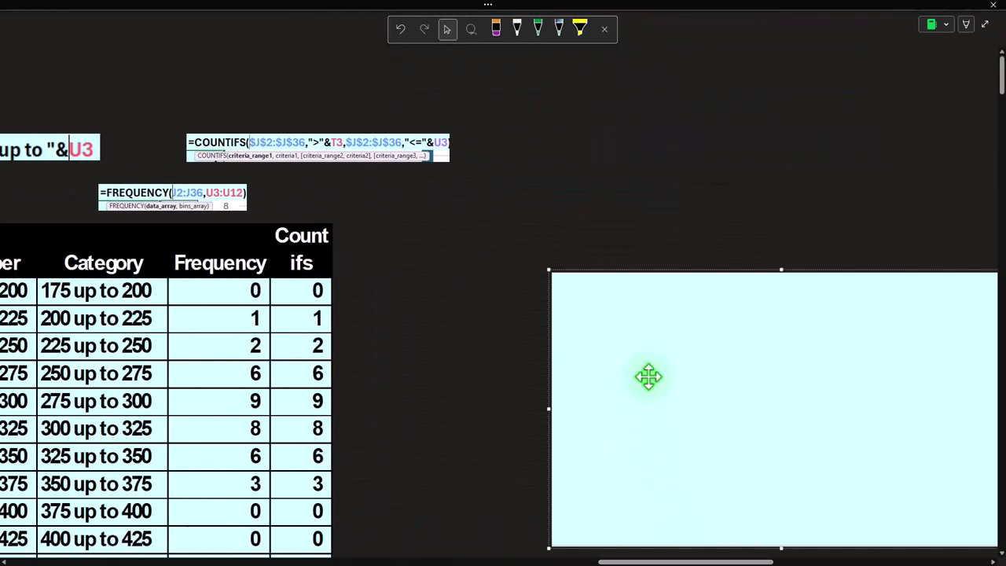
key(Delete)
scroll(648, 377, down, 3)
drag(707, 557, 727, 561)
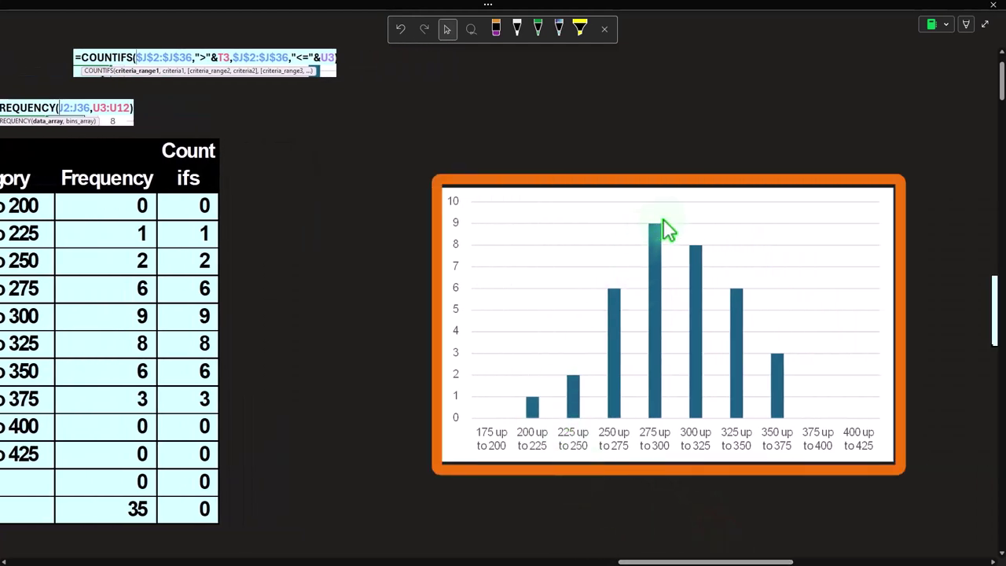
drag(690, 559, 260, 487)
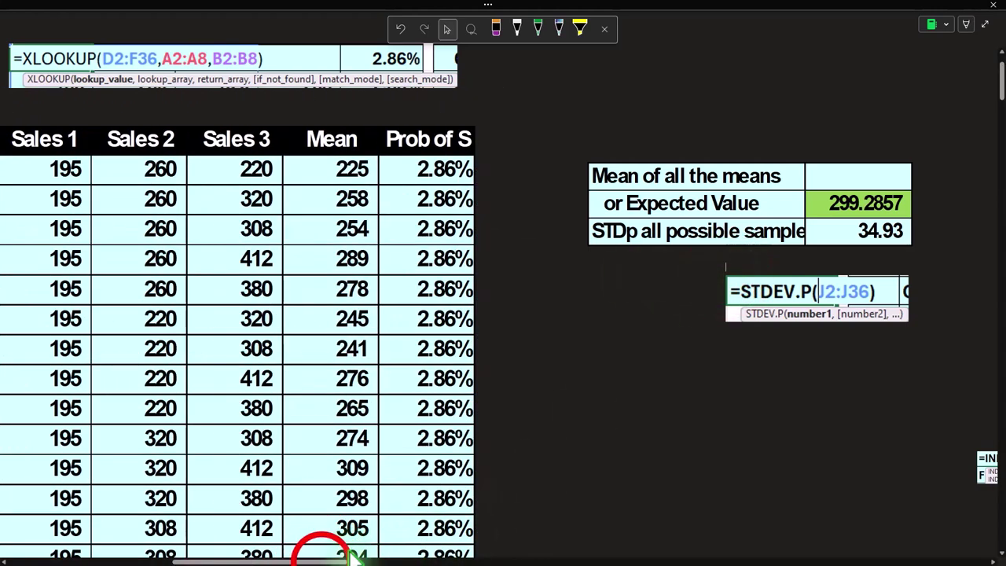
- Reveal the Lower 149 and Upper 429 bounds and display the =R13-R9*4 formula
drag(351, 555, 886, 561)
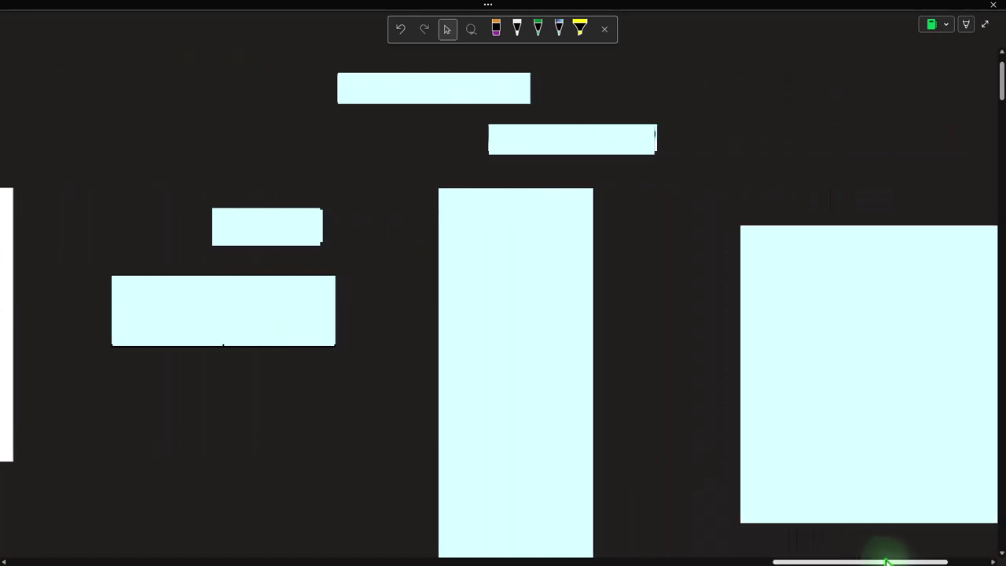
click(274, 416)
click(264, 311)
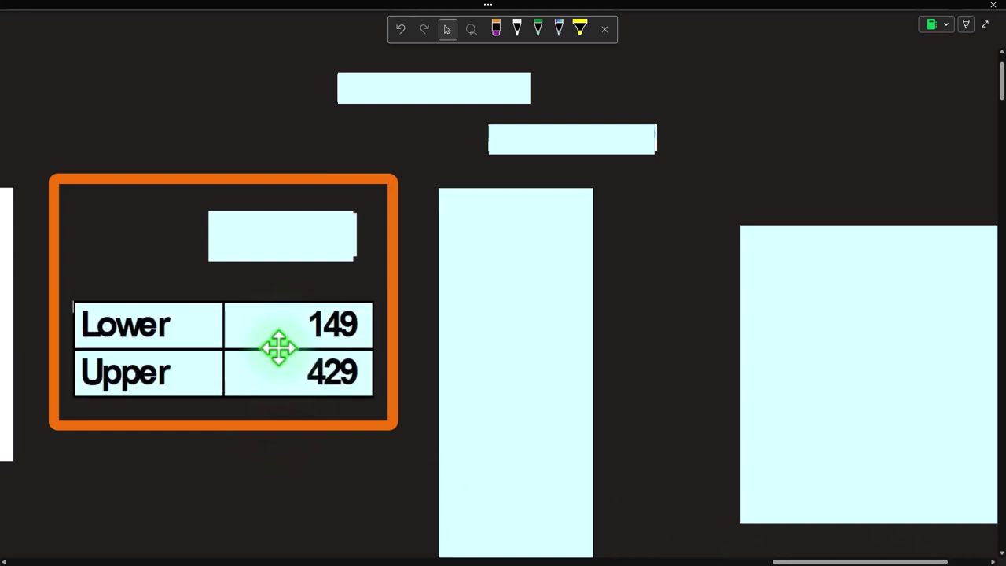
click(318, 234)
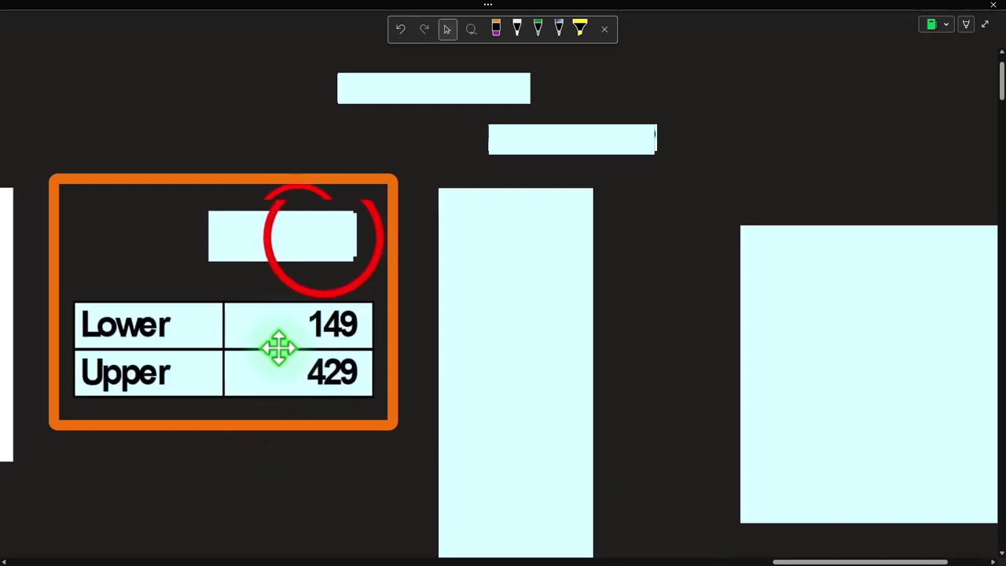
double_click(321, 221)
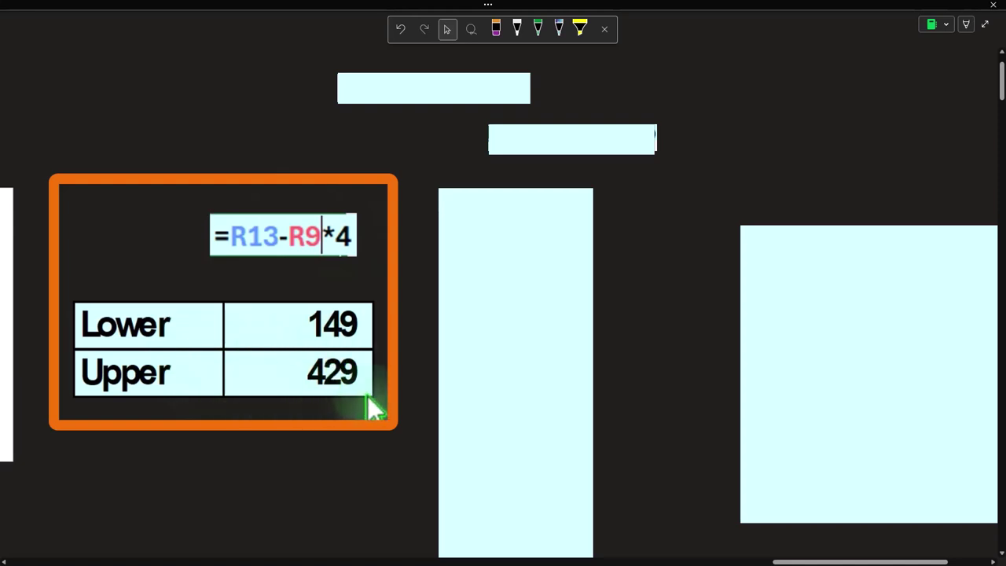
- Delete the cover over the bell-shaped normal curve chart spanning 149 to 419
click(816, 341)
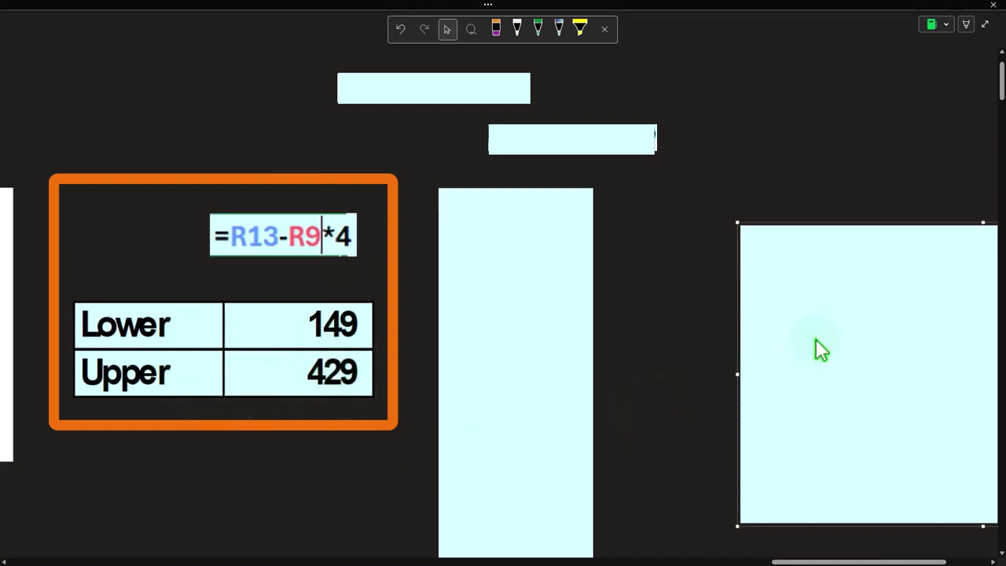
key(Delete)
drag(831, 561, 875, 559)
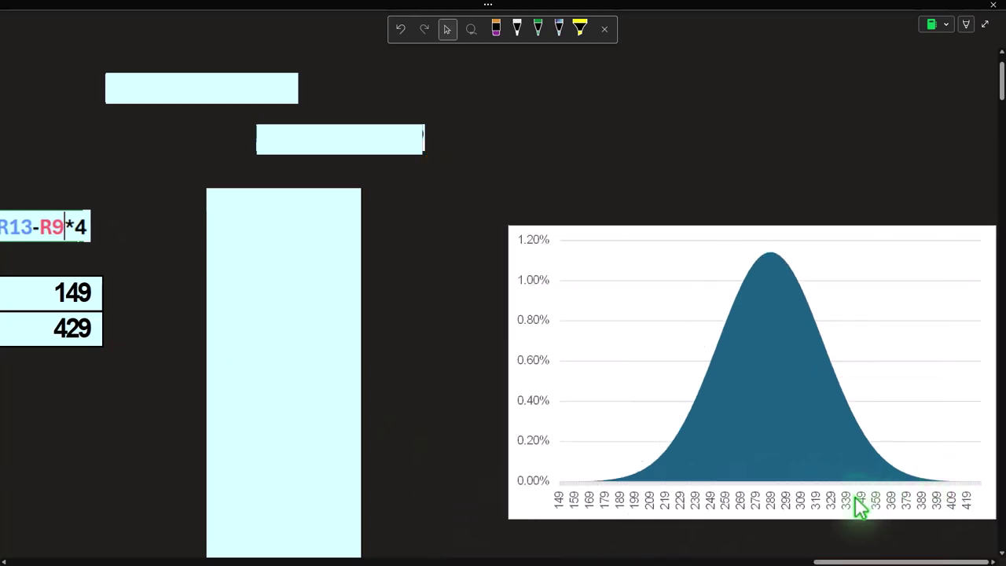
- Scroll left to show the 299.2857 expected value and 34.93 STDEV.P of the sample means
click(821, 561)
drag(827, 560, 749, 562)
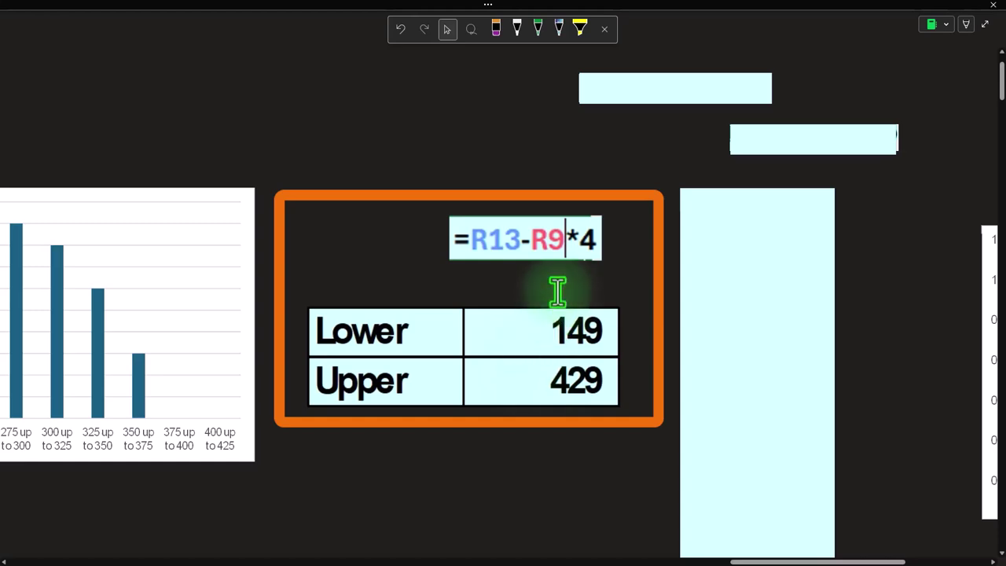
click(742, 560)
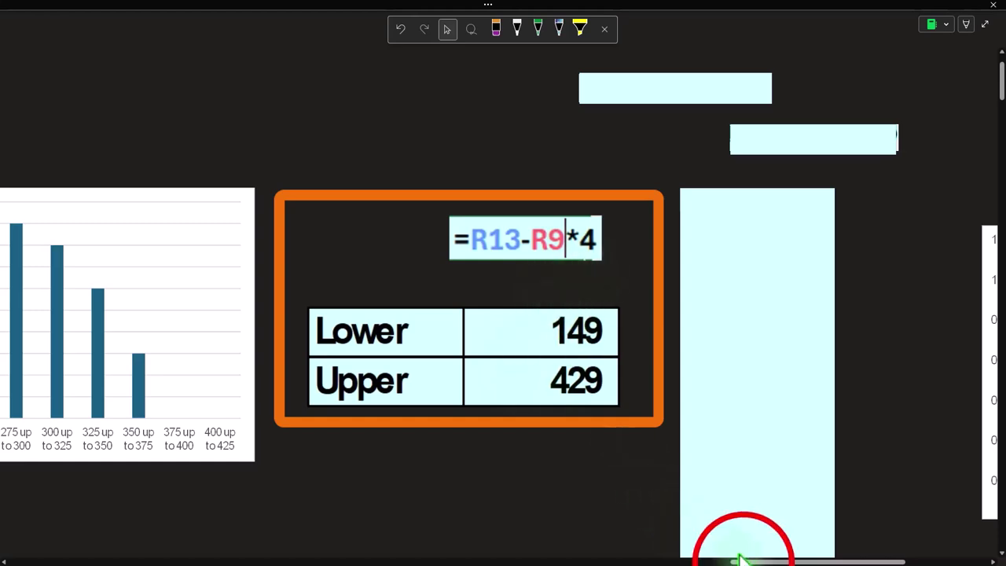
drag(742, 559, 191, 545)
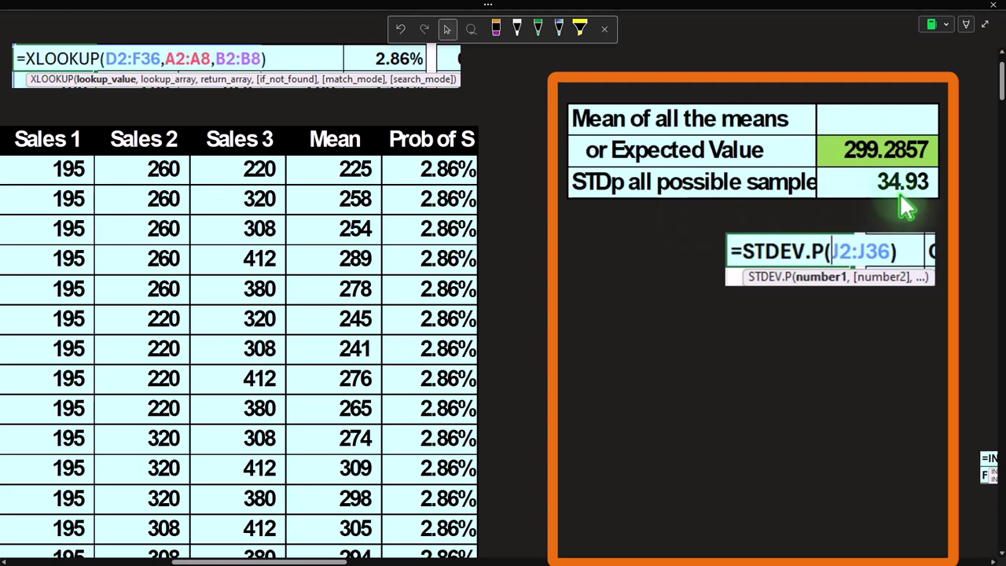
- In Calculator, verify the upper bound as 299.28 plus four times 34.93
key(alt+Tab)
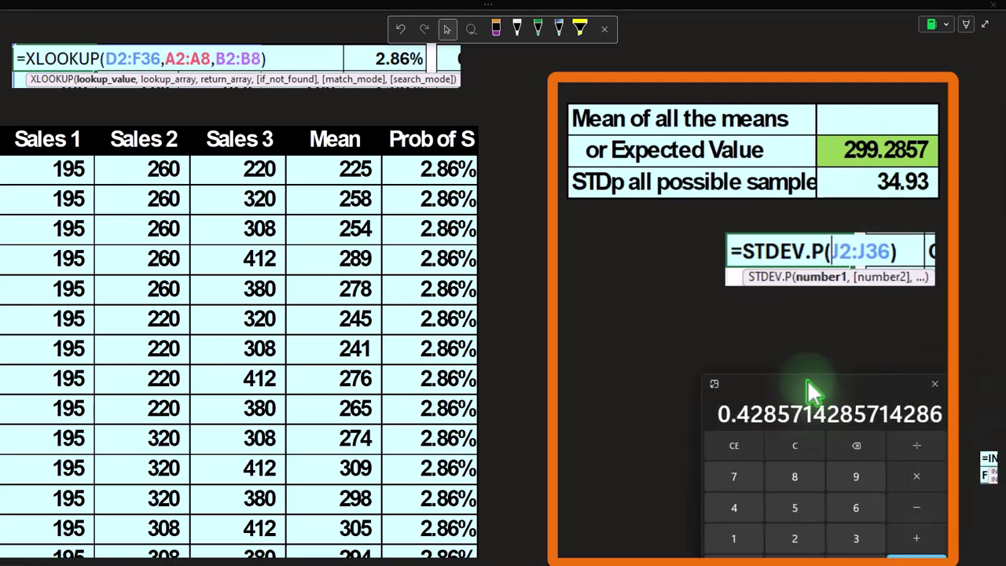
drag(807, 379, 691, 319)
click(675, 381)
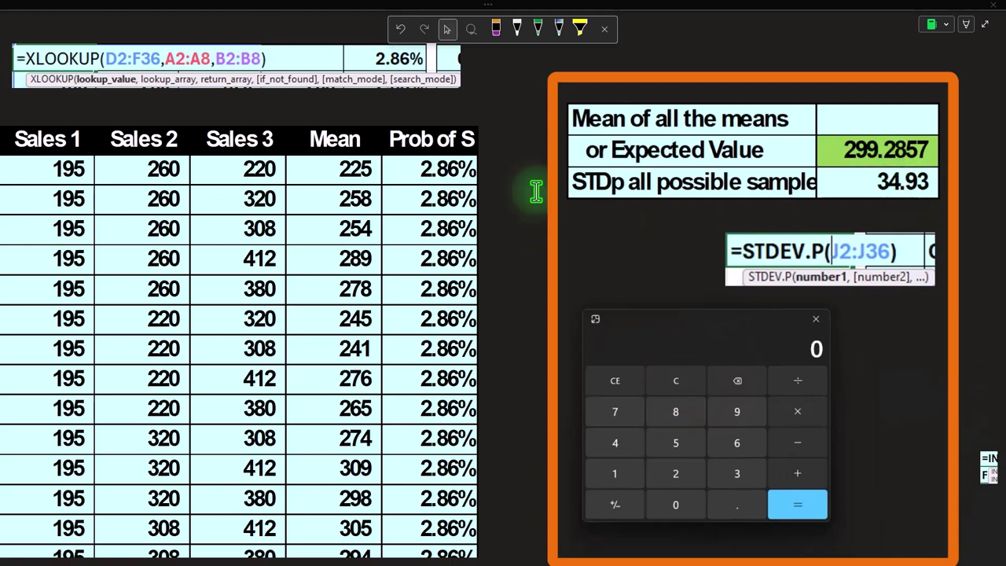
text(299.28)
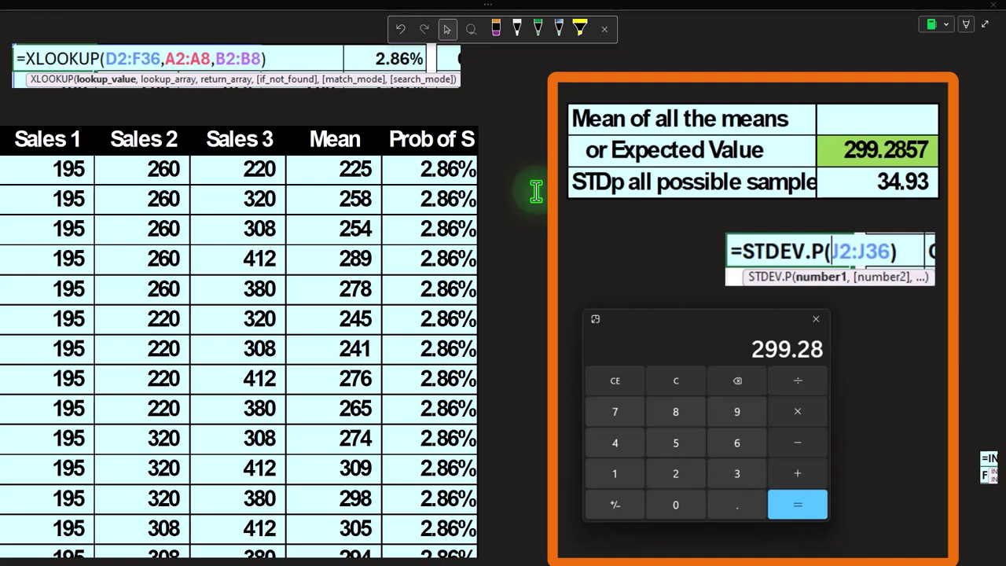
click(689, 380)
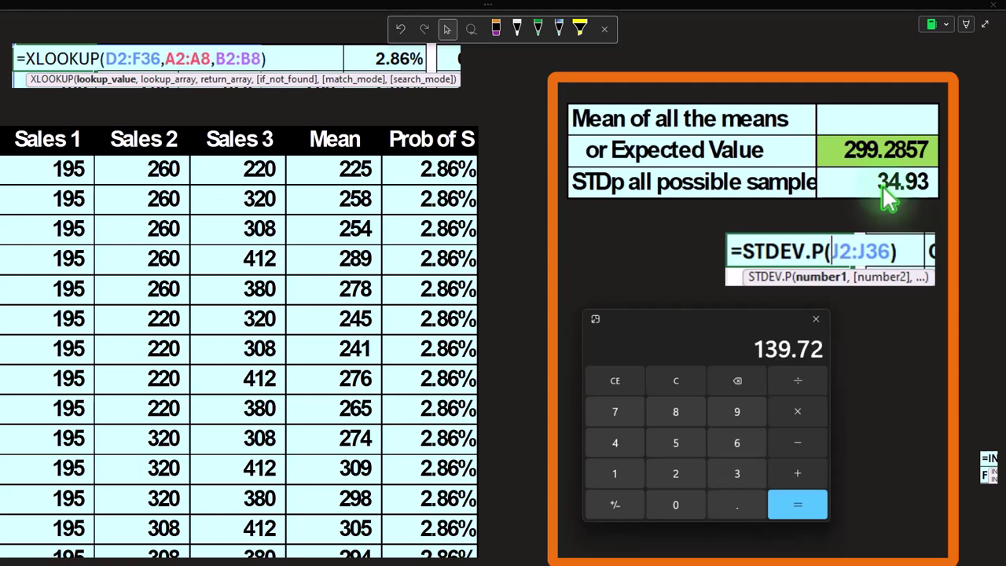
text(299.2)
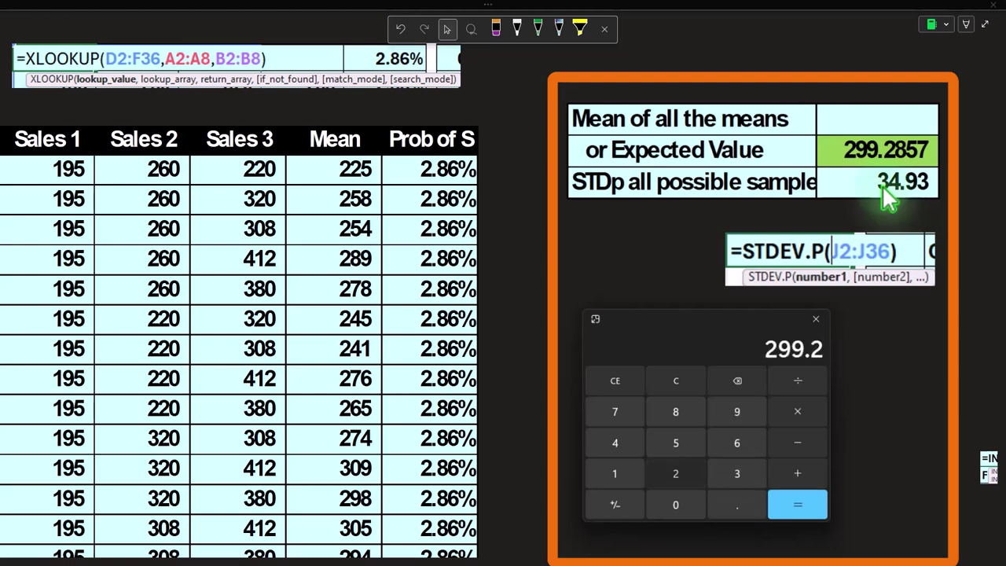
text(8)
key(Return)
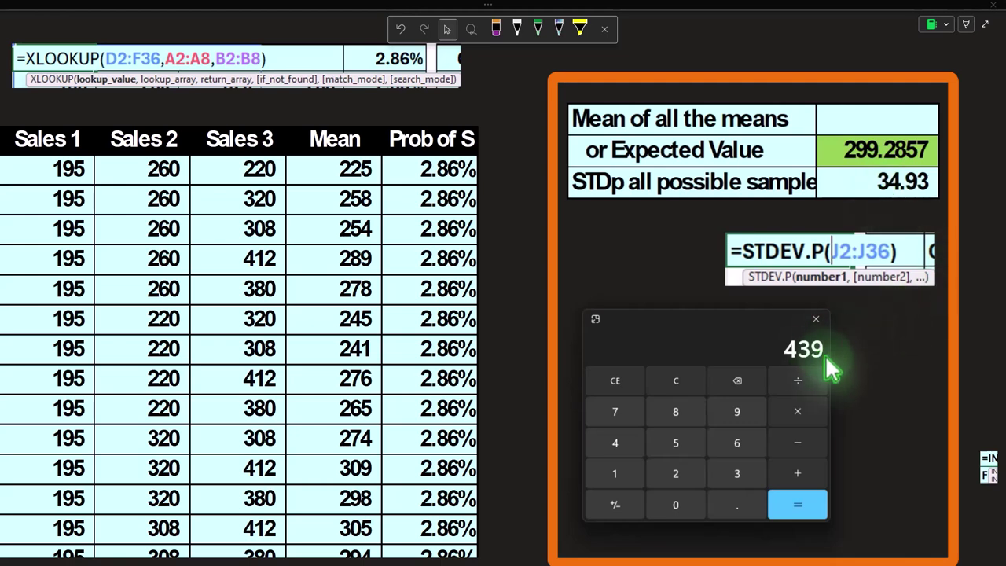
- Compute 34.93 × 4 minus 299.28 in Calculator
click(677, 382)
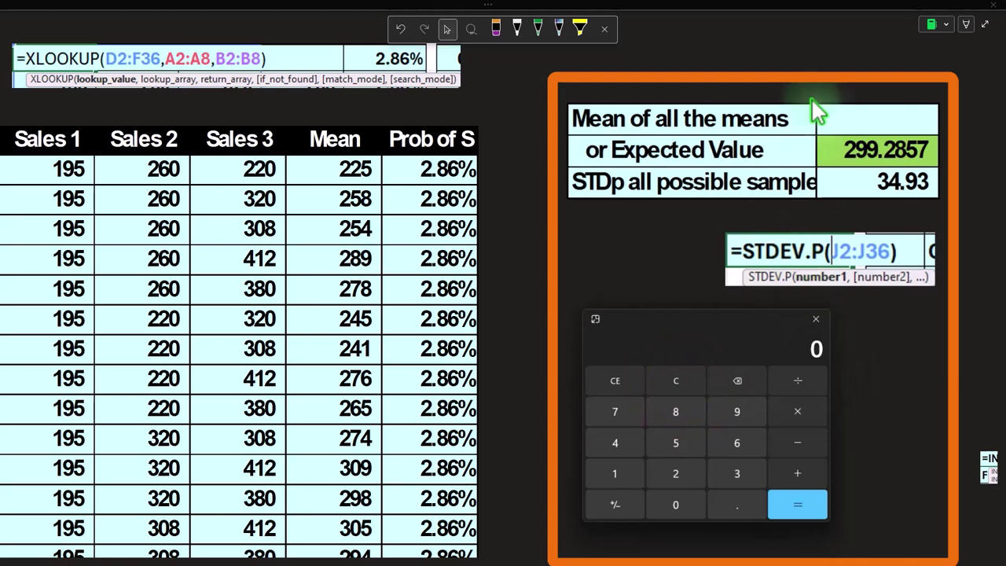
text(34.93)
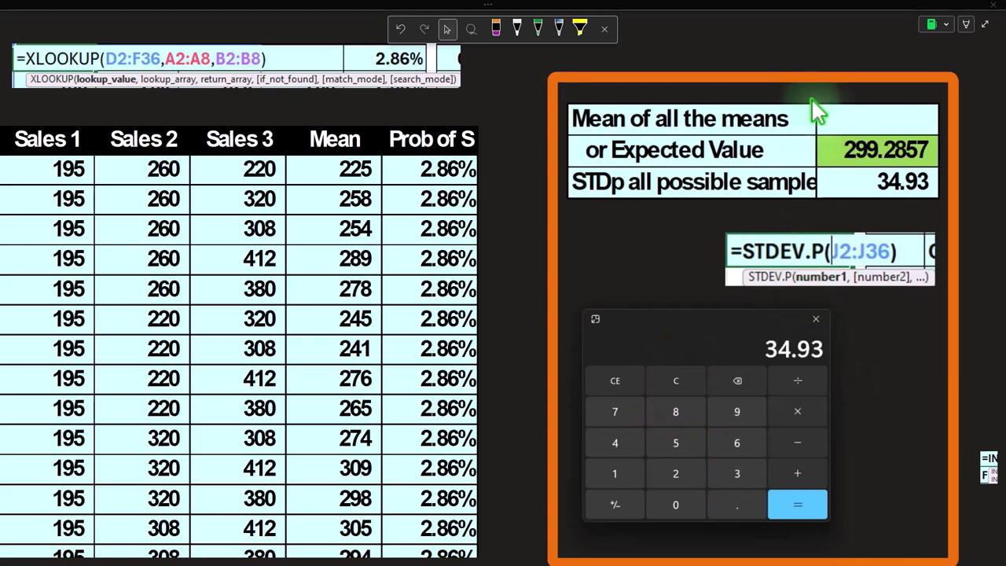
text(*4)
key(Return)
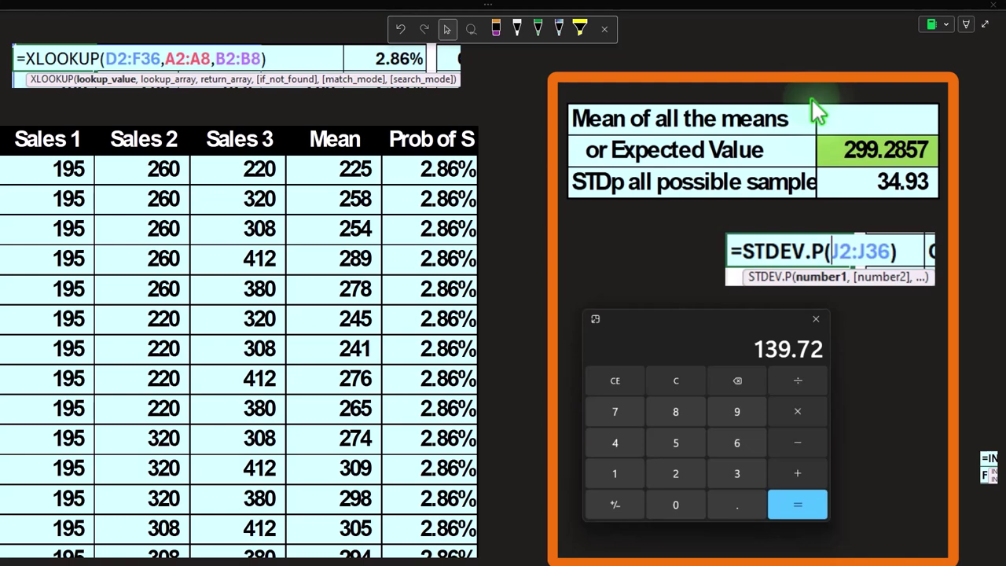
text(-299.28)
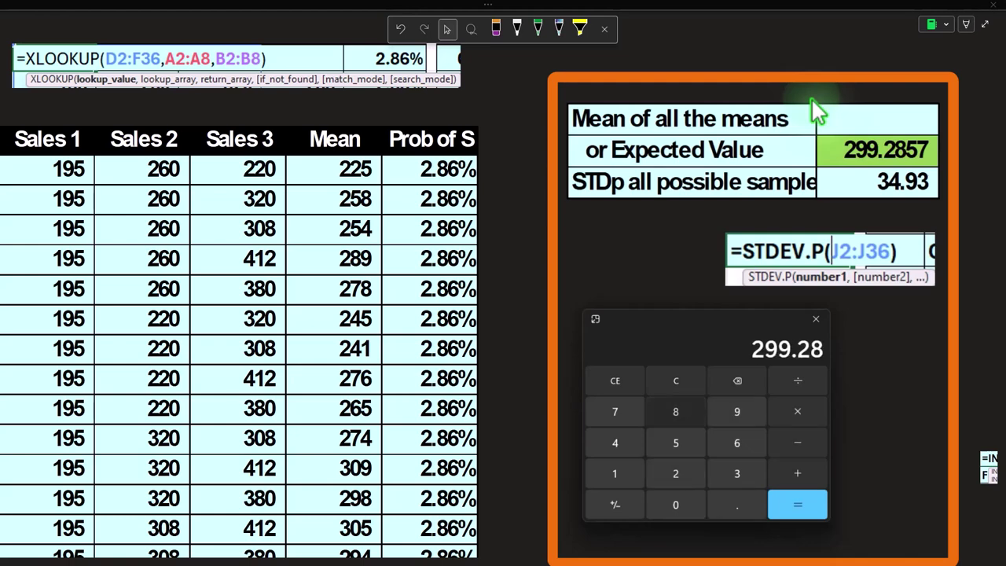
key(Return)
- Scroll the spreadsheet to the bounds table and close Calculator
click(433, 459)
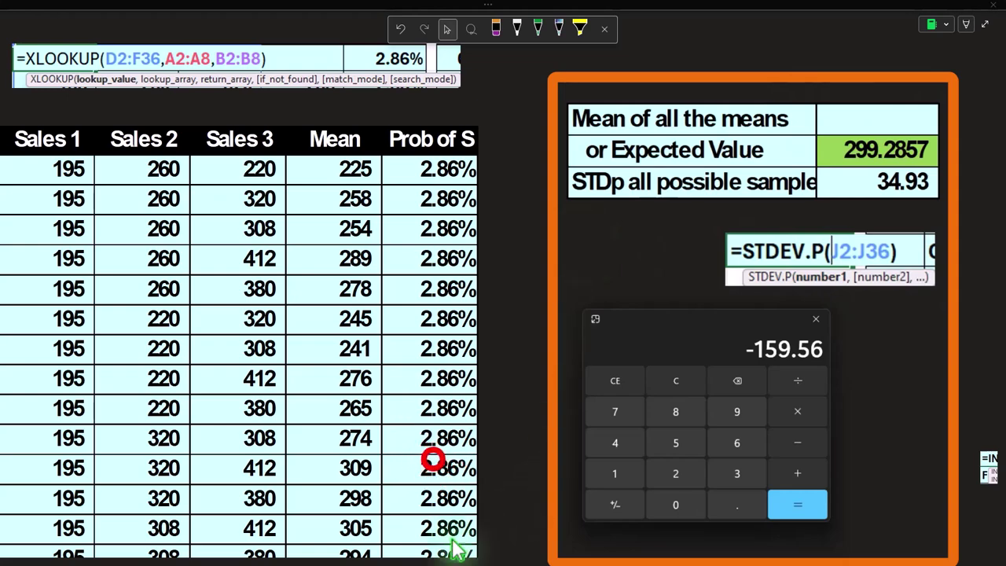
click(312, 561)
drag(311, 561, 685, 559)
click(619, 557)
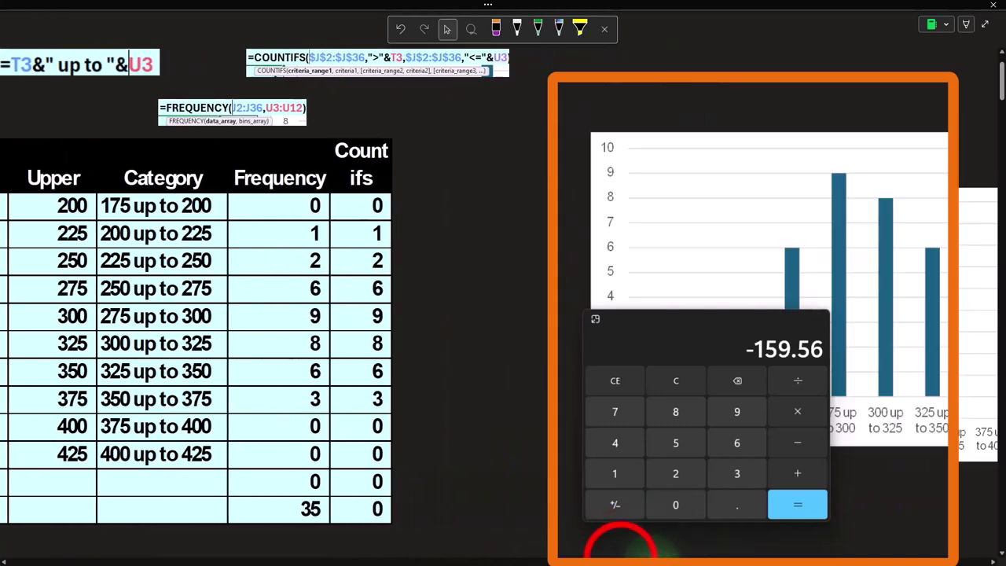
drag(620, 558, 759, 550)
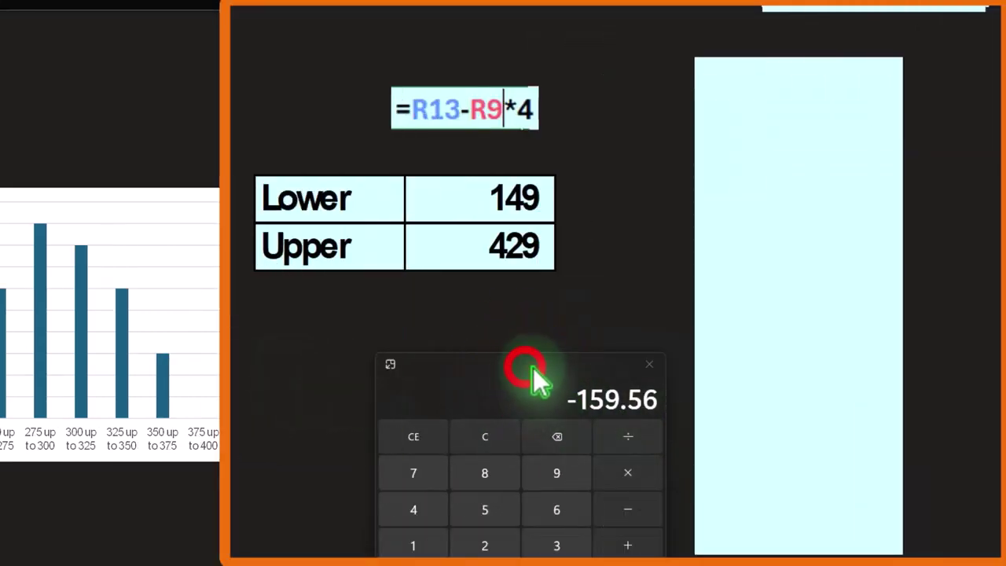
key(alt+F4)
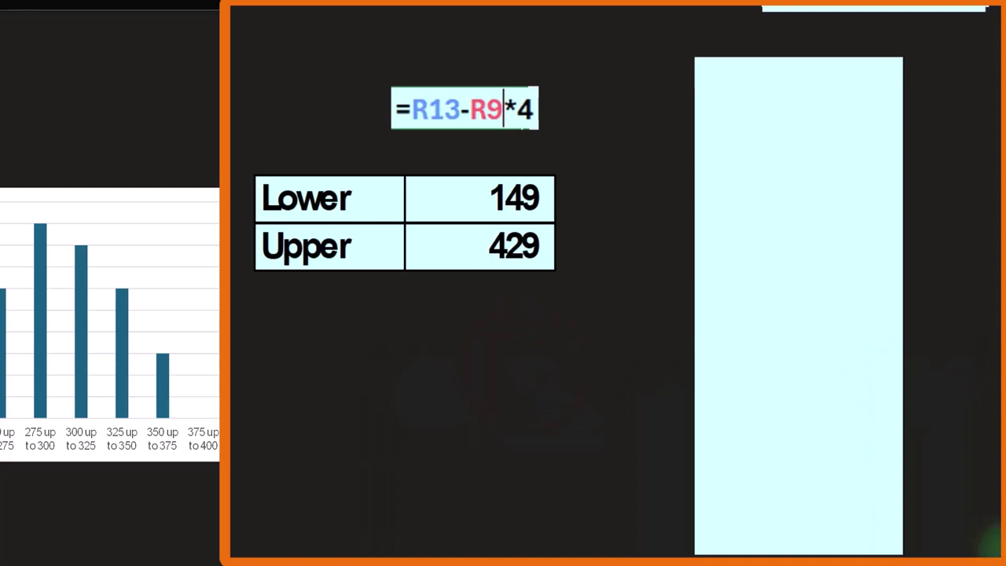
- Resize the cover to expose the X/P(x) header and X column from 149 with its SEQUENCE formula
click(765, 189)
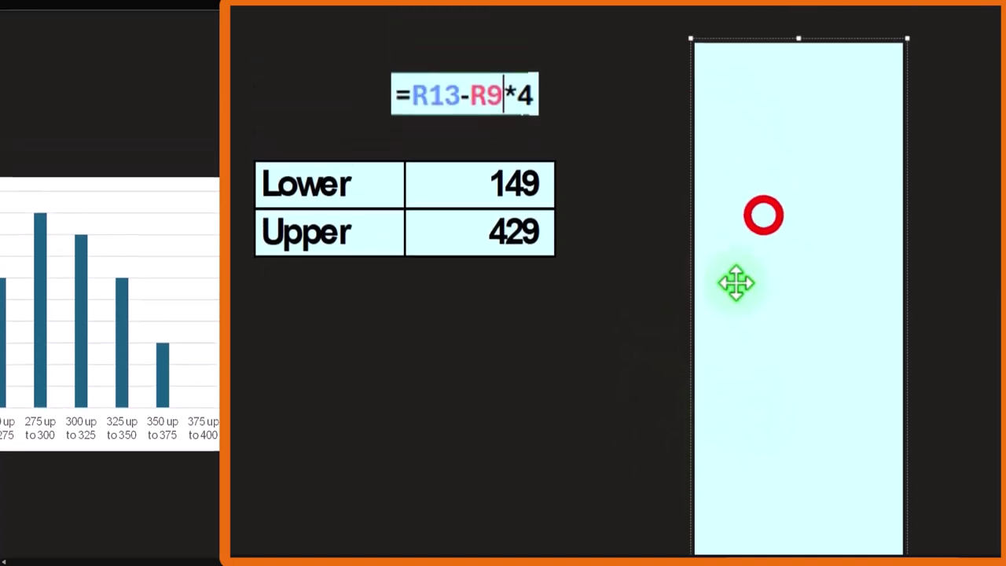
drag(798, 37, 792, 114)
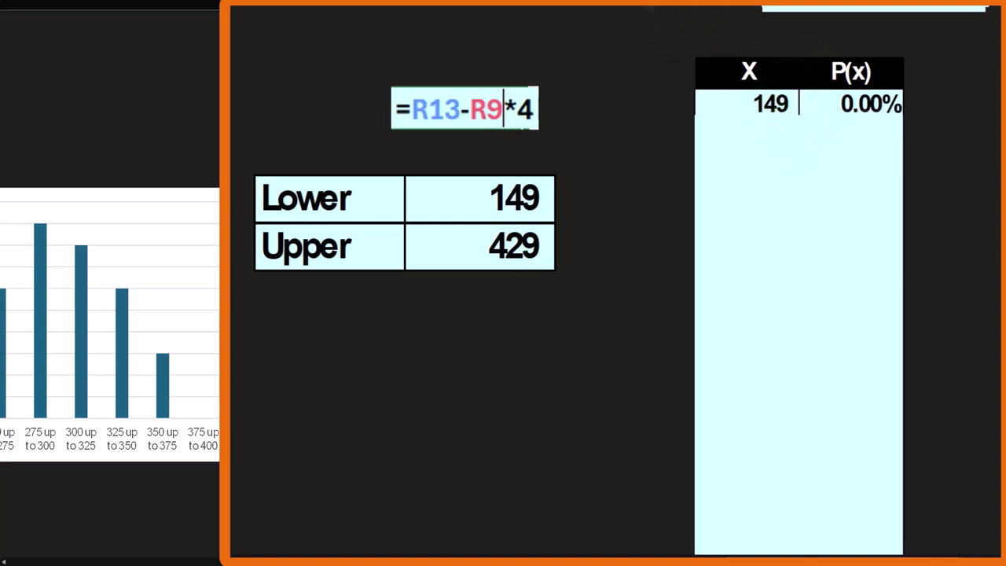
click(791, 299)
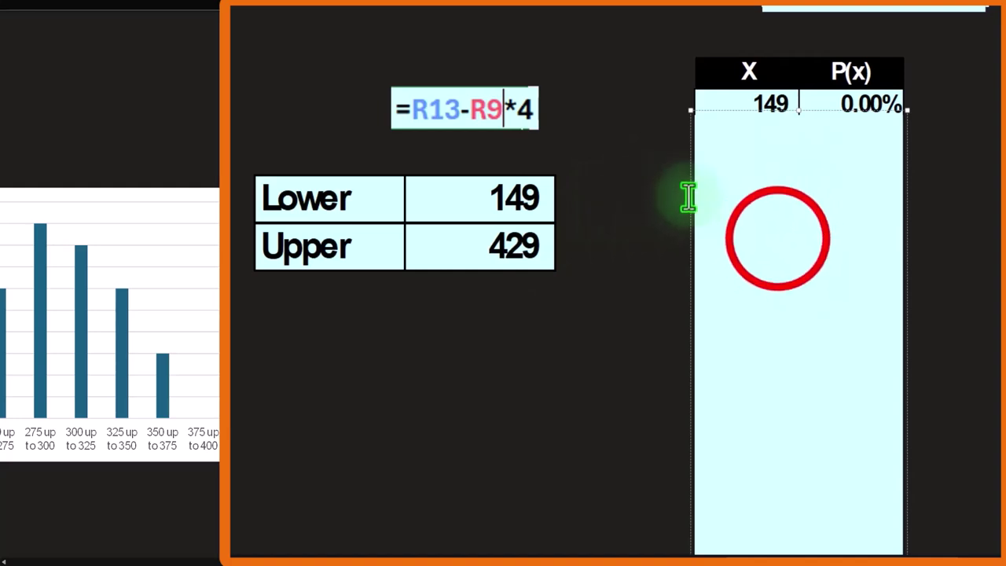
scroll(778, 239, down, 3)
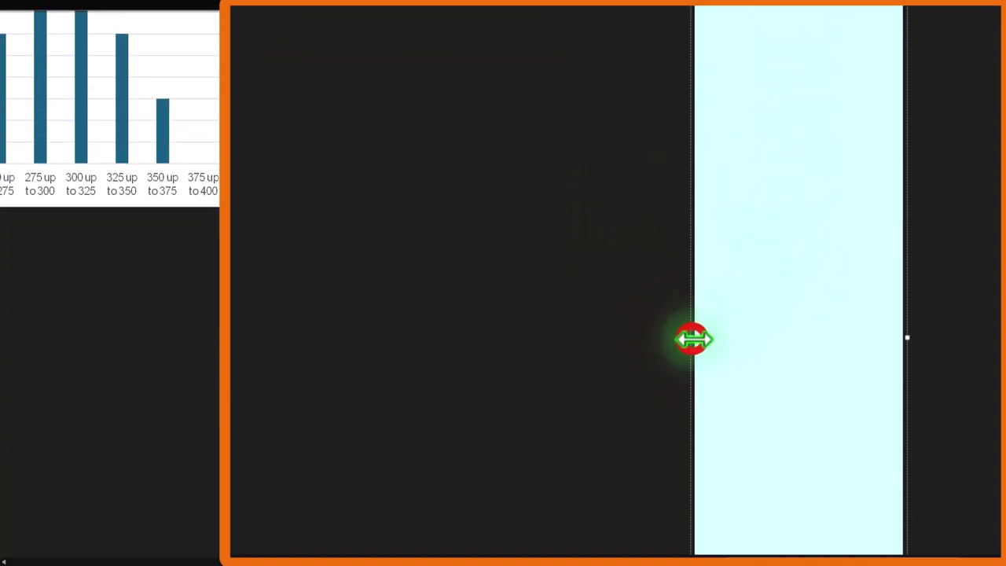
drag(691, 337, 801, 328)
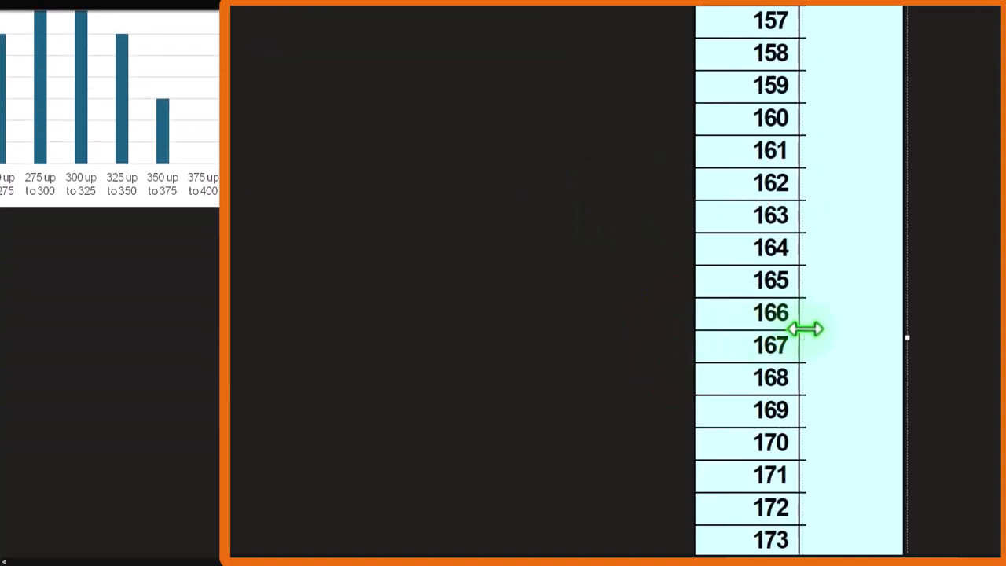
scroll(786, 330, down, 13)
scroll(785, 337, down, 20)
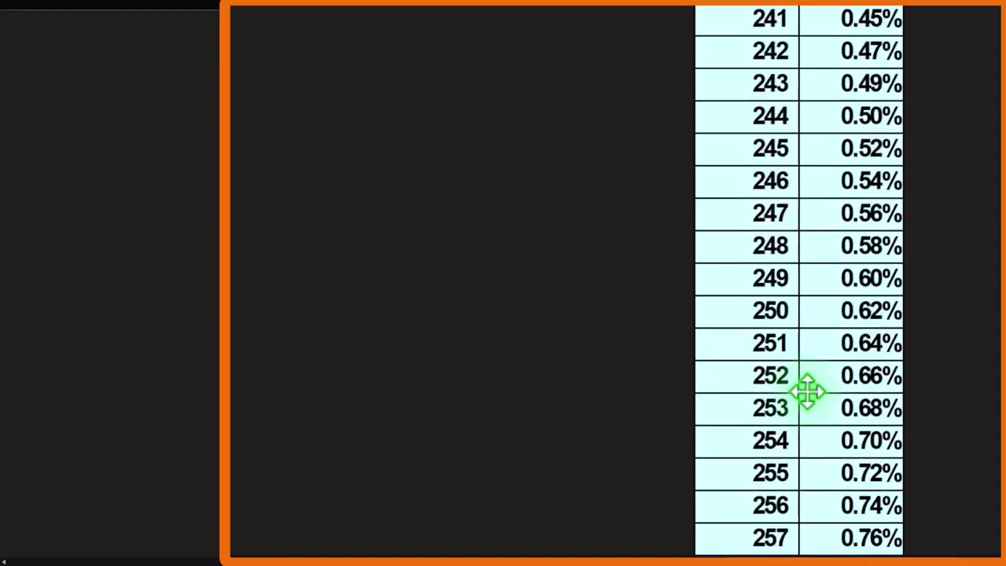
scroll(857, 487, down, 20)
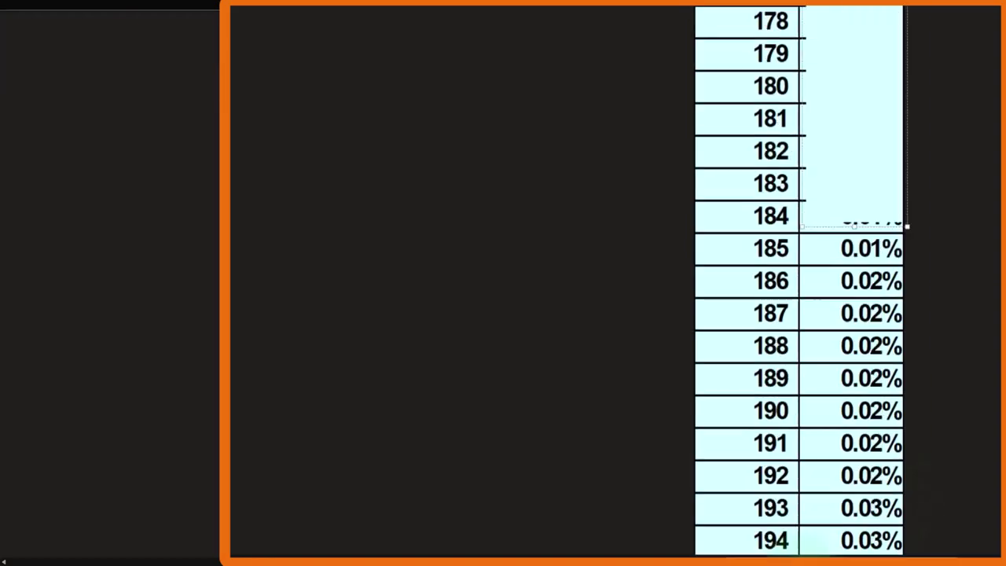
scroll(864, 471, up, 4)
scroll(895, 526, down, 1)
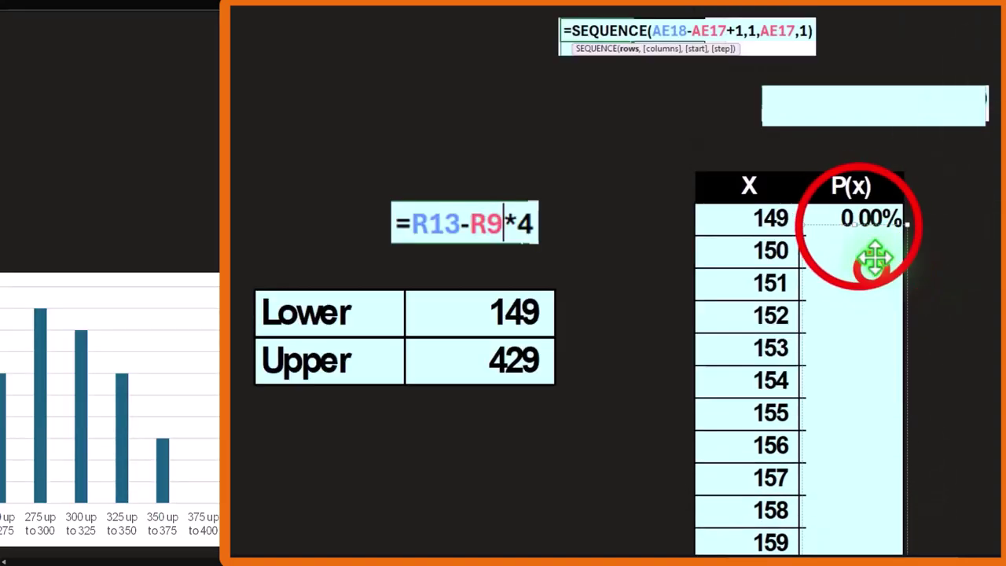
- Reveal the =NORM.DIST(AG2,$R$13,$R$9,0) P(x) formula, then scroll back to the mean figures
click(857, 105)
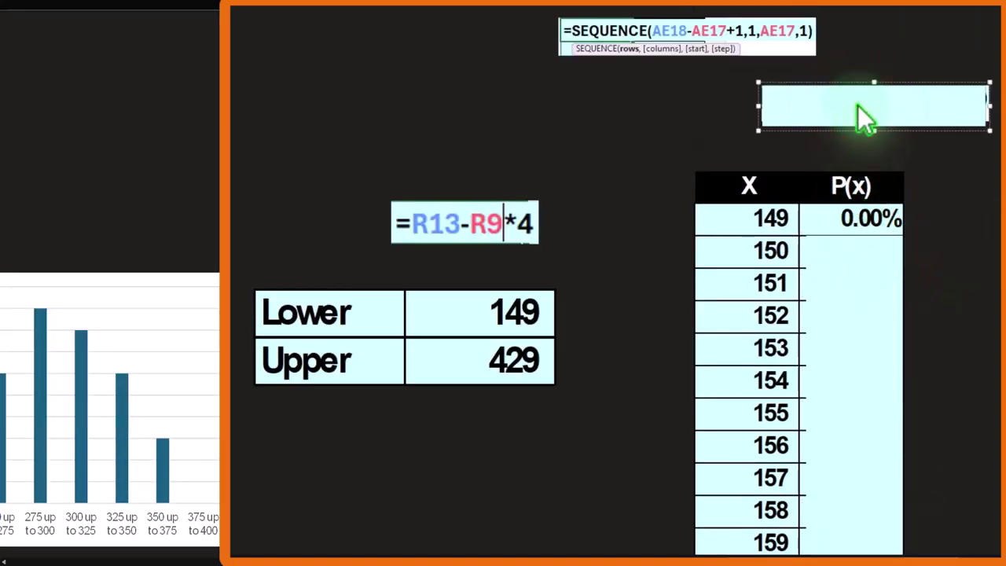
key(ctrl+v)
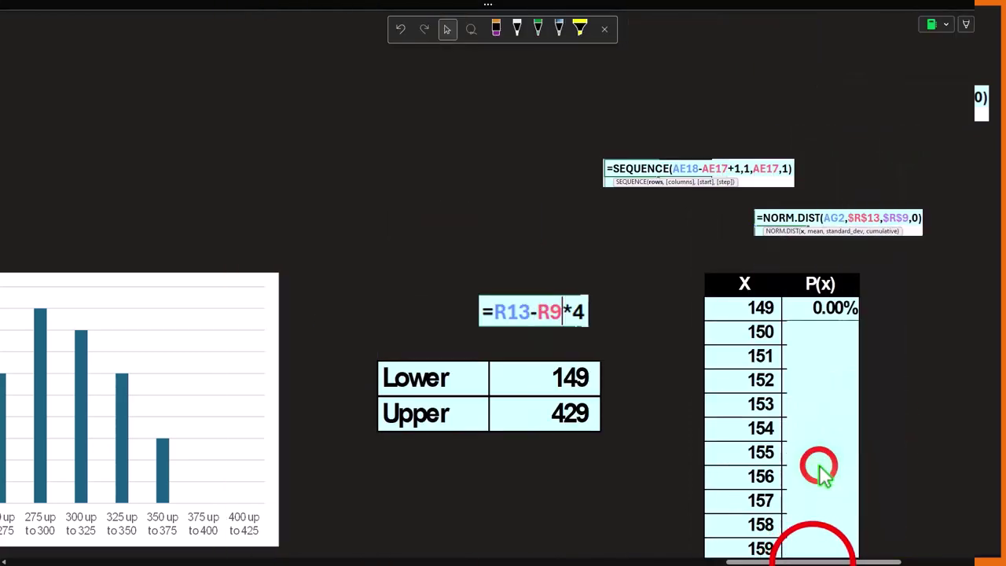
drag(814, 559, 926, 560)
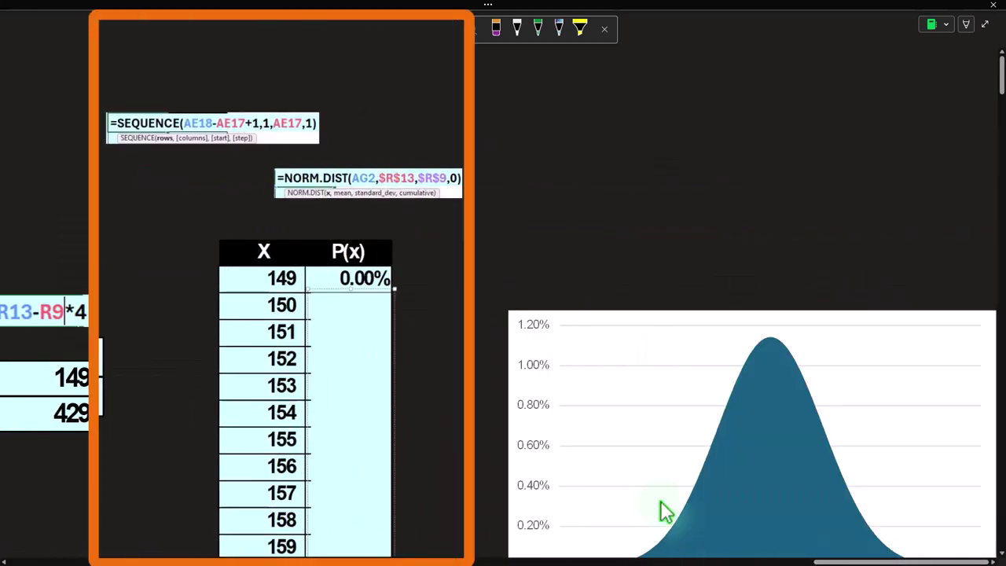
scroll(359, 274, down, 3)
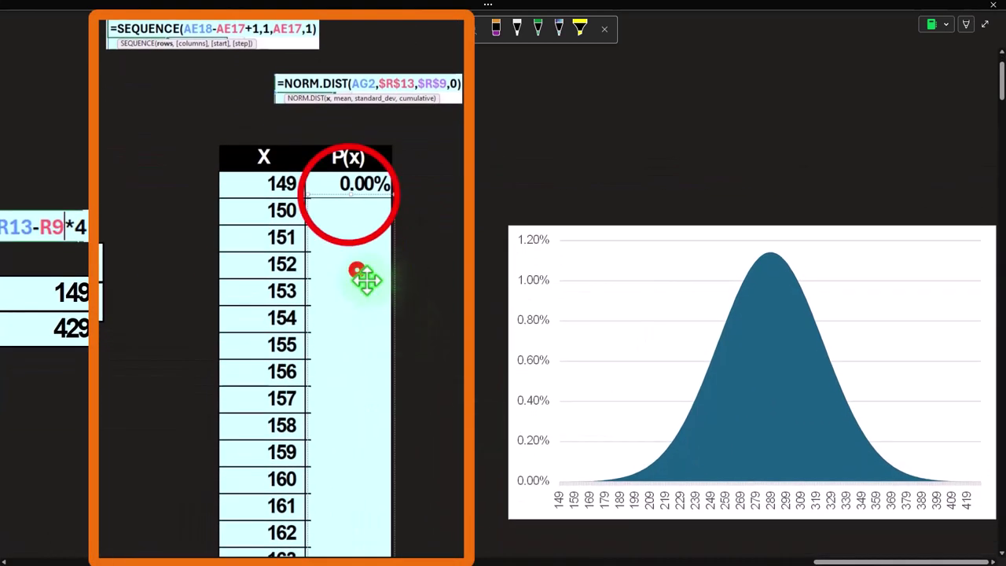
click(351, 200)
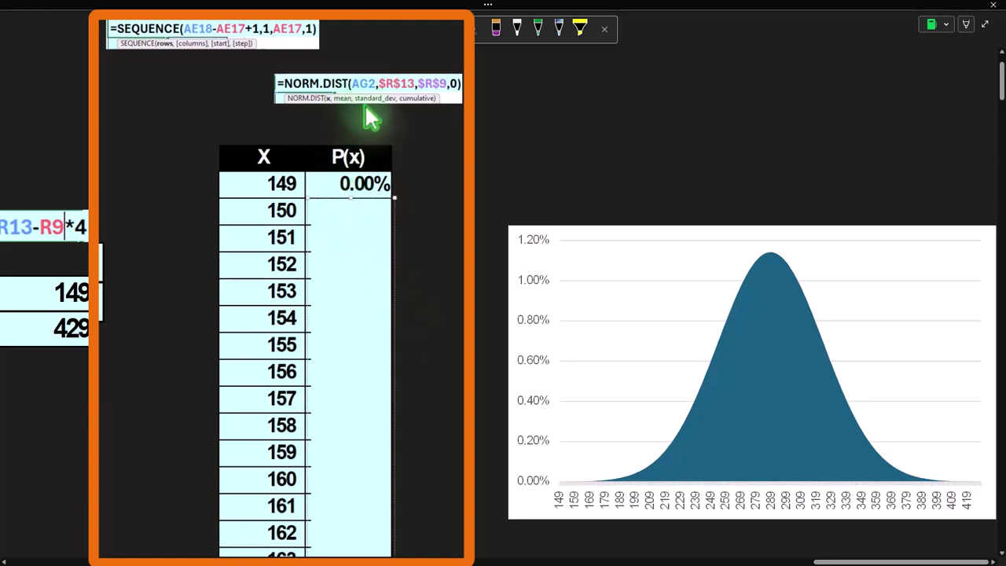
click(842, 559)
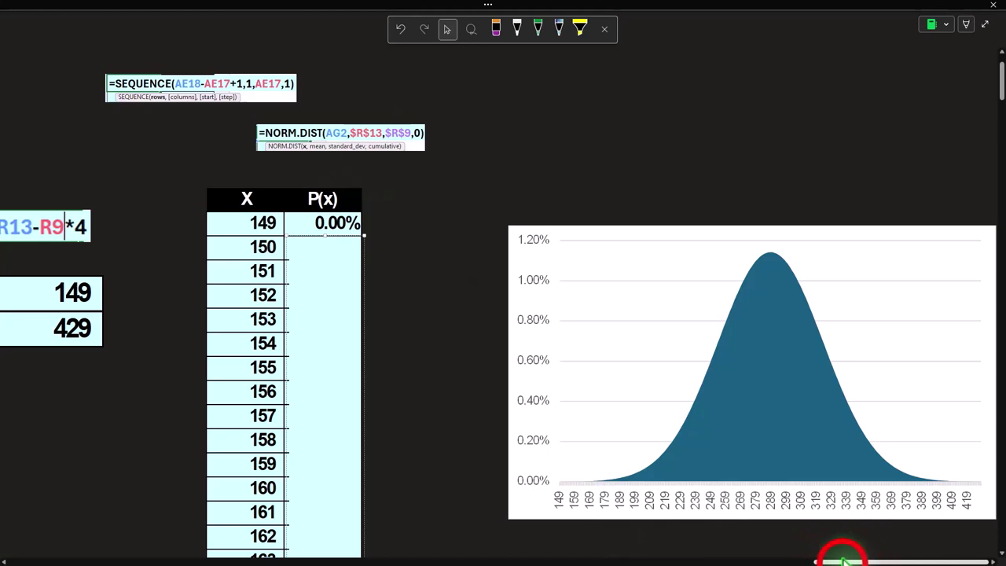
drag(842, 559, 212, 557)
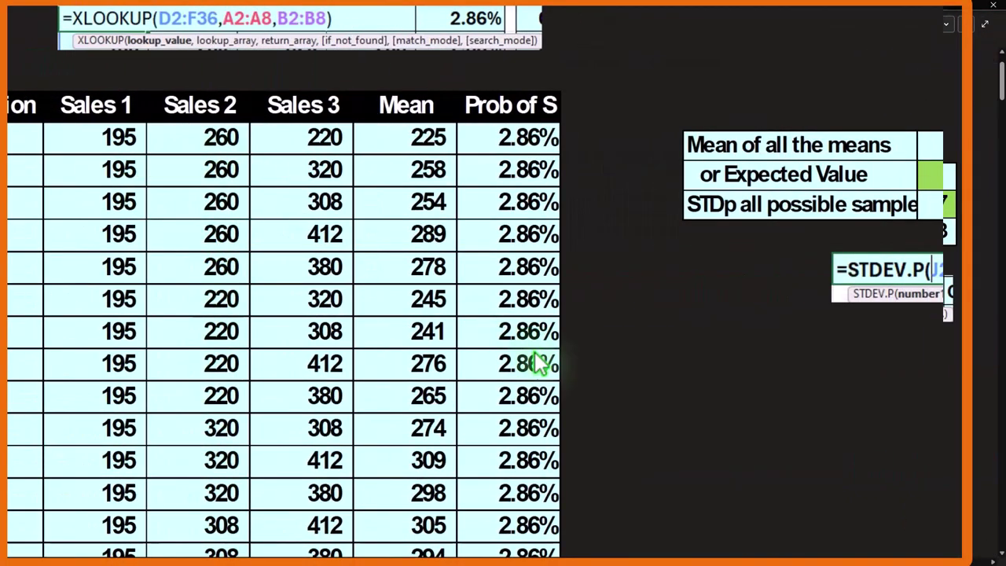
- Scroll through the sample means and frequency table, then across to the bounds and X/P(x) table
click(328, 542)
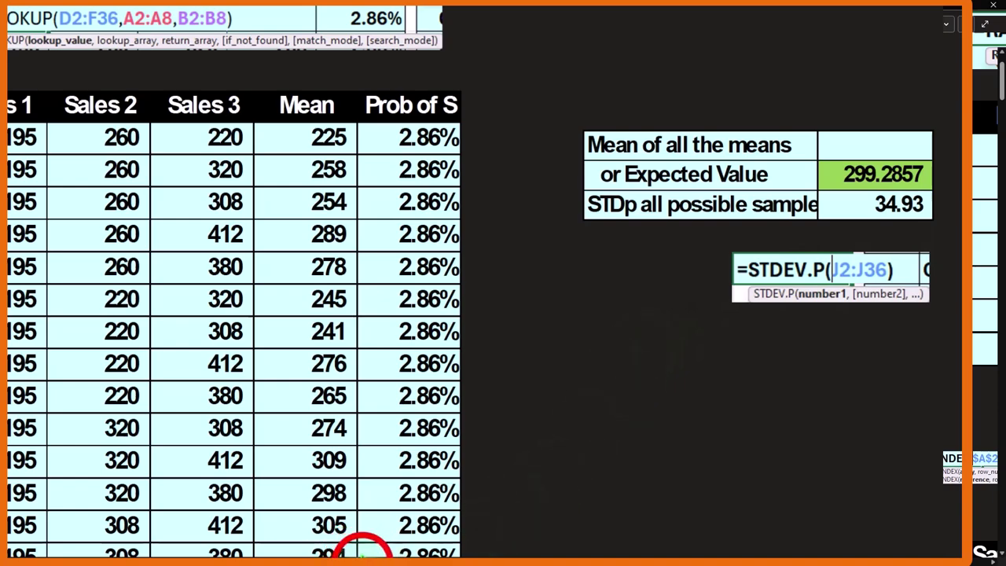
drag(363, 558, 694, 561)
scroll(411, 482, down, 5)
scroll(413, 497, up, 1)
scroll(414, 497, up, 5)
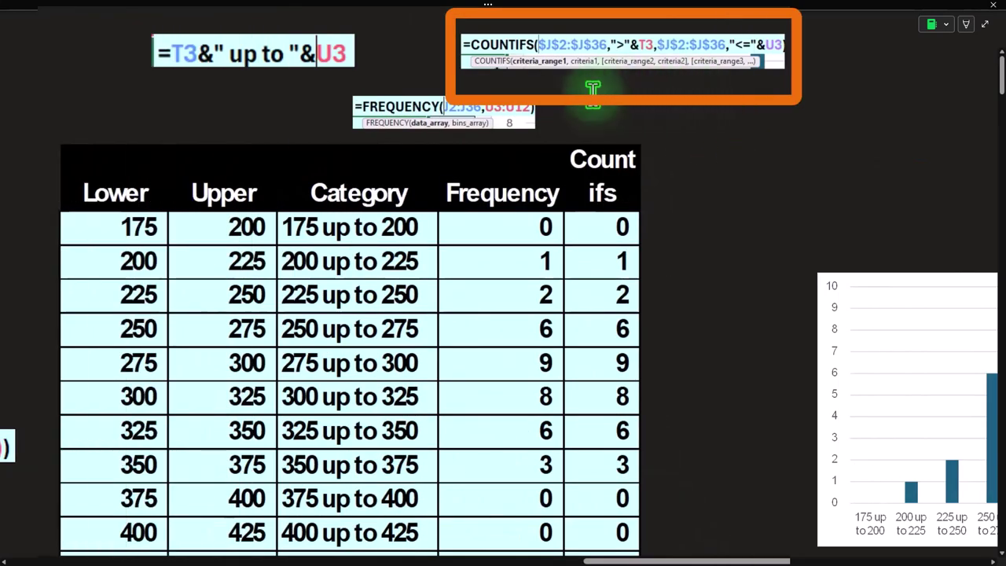
click(721, 551)
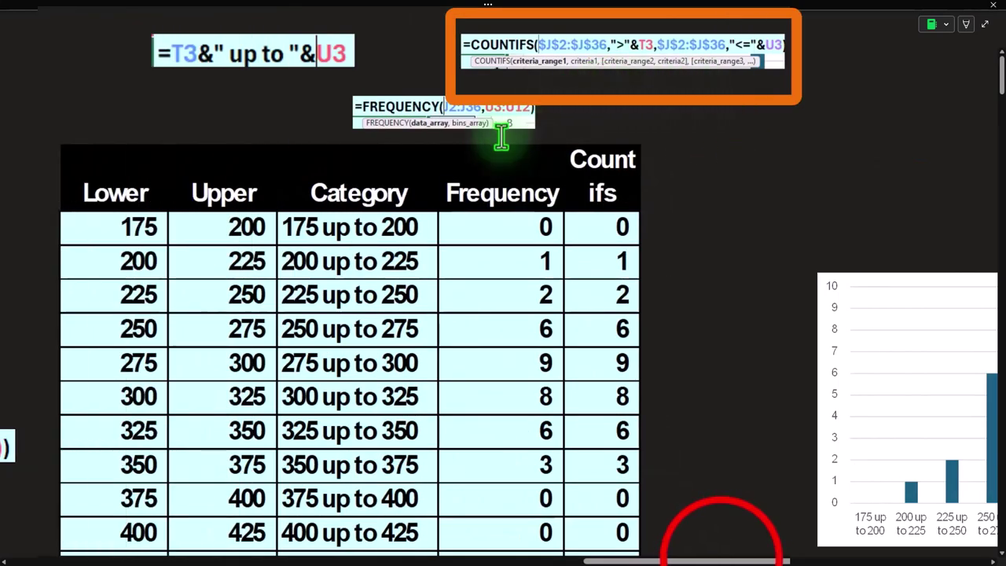
drag(721, 551, 835, 558)
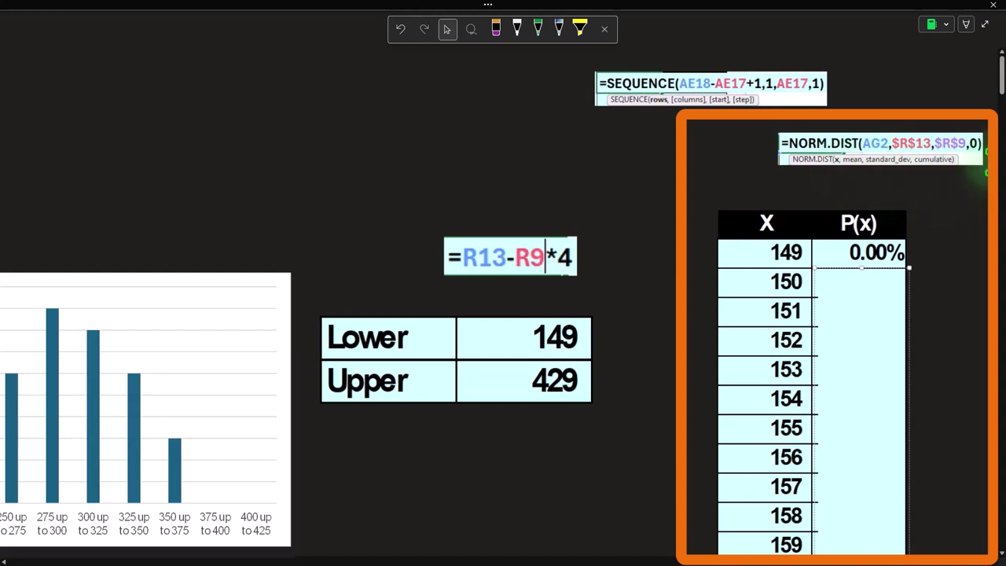
- Uncover the P(x) column and scroll through the probabilities for every X value
click(858, 397)
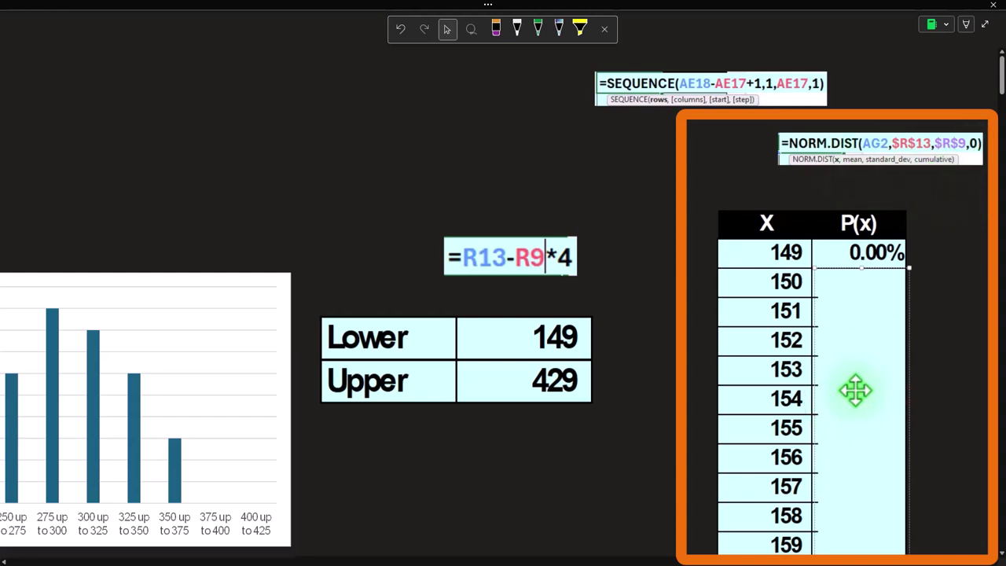
scroll(835, 339, down, 14)
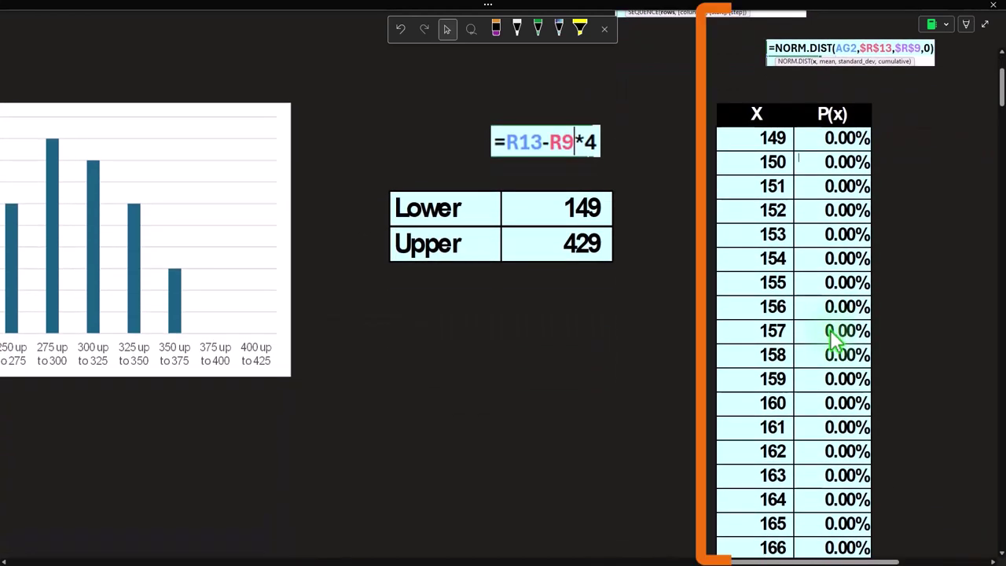
scroll(835, 340, down, 20)
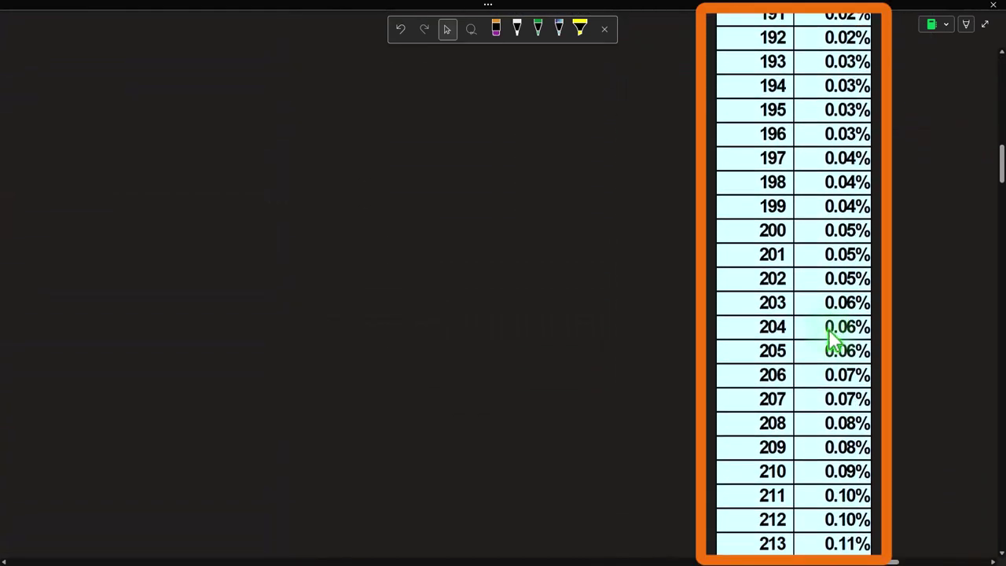
click(996, 255)
drag(996, 255, 998, 101)
drag(778, 561, 893, 561)
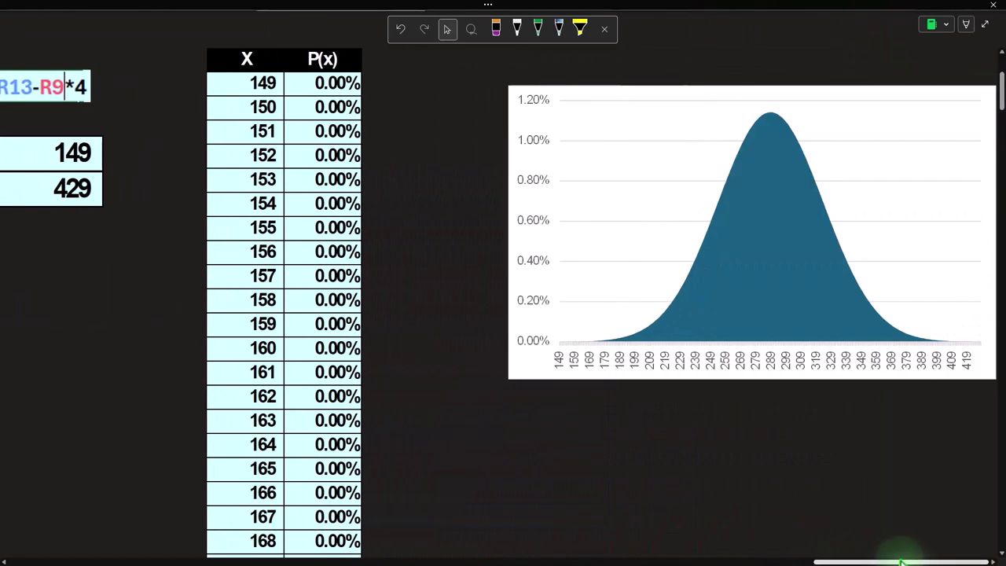
- Inspect the bell-shaped normal curve chart, then scroll back left to the histogram
click(741, 240)
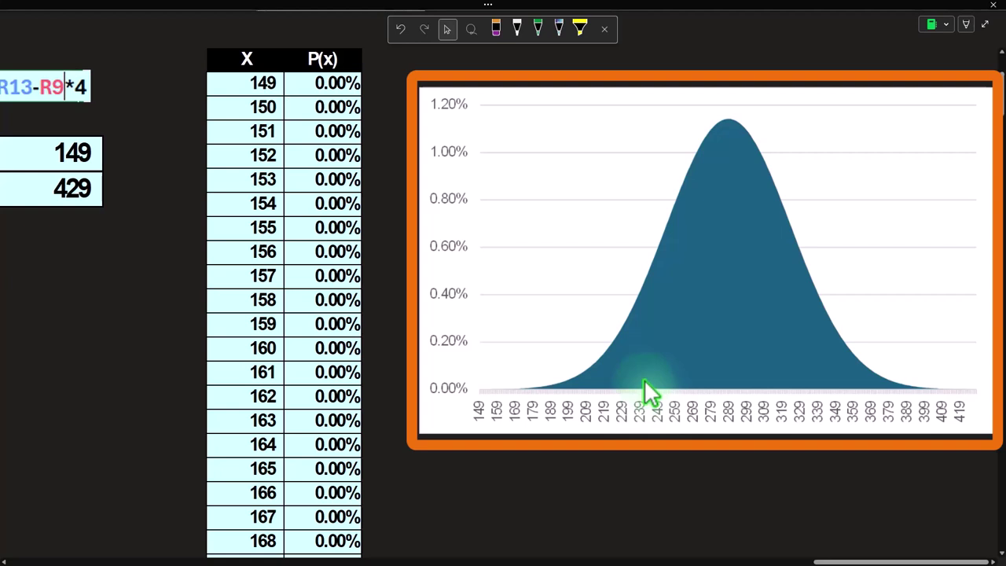
click(657, 248)
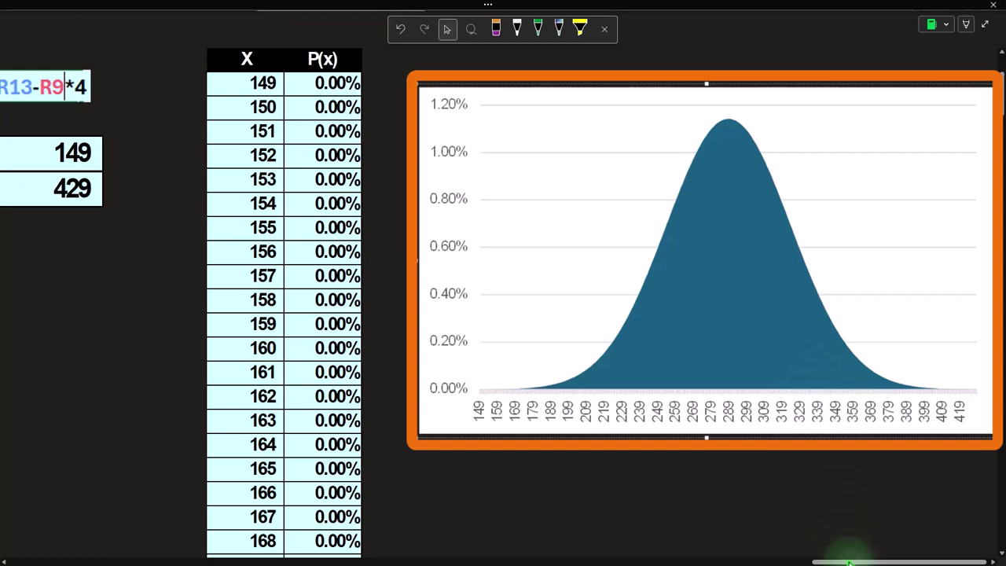
drag(853, 561, 298, 559)
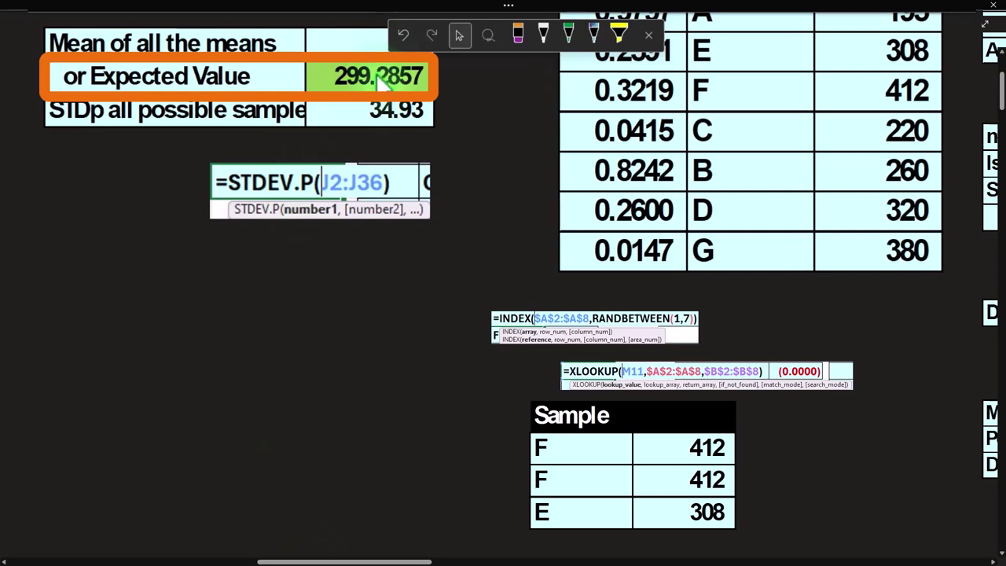
- Scroll from the 299.2857 expected value across to the normal curve peaking near 1.1%
mouse_move(337, 546)
mouse_down()
mouse_move(339, 559)
mouse_move(899, 558)
mouse_up()
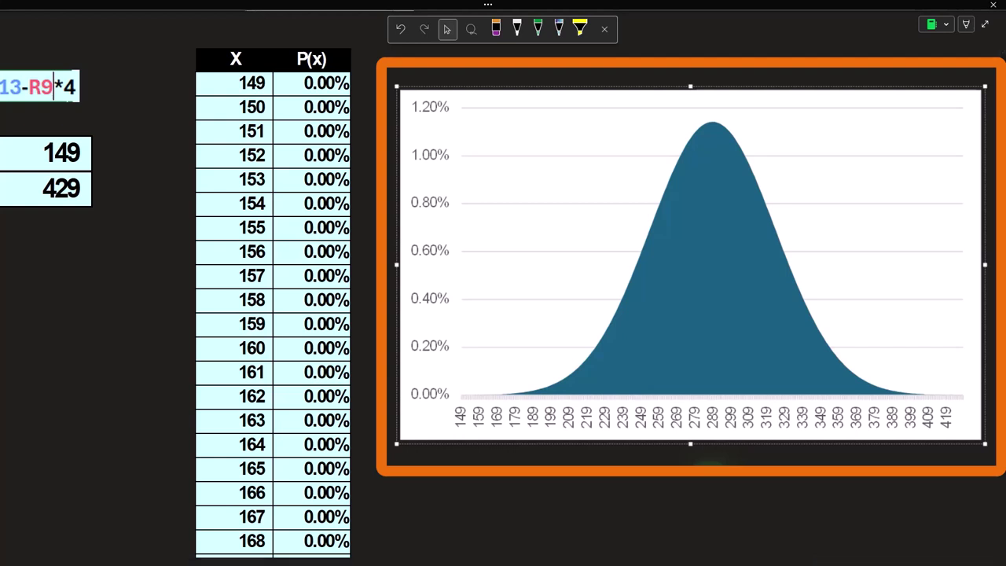
click(689, 451)
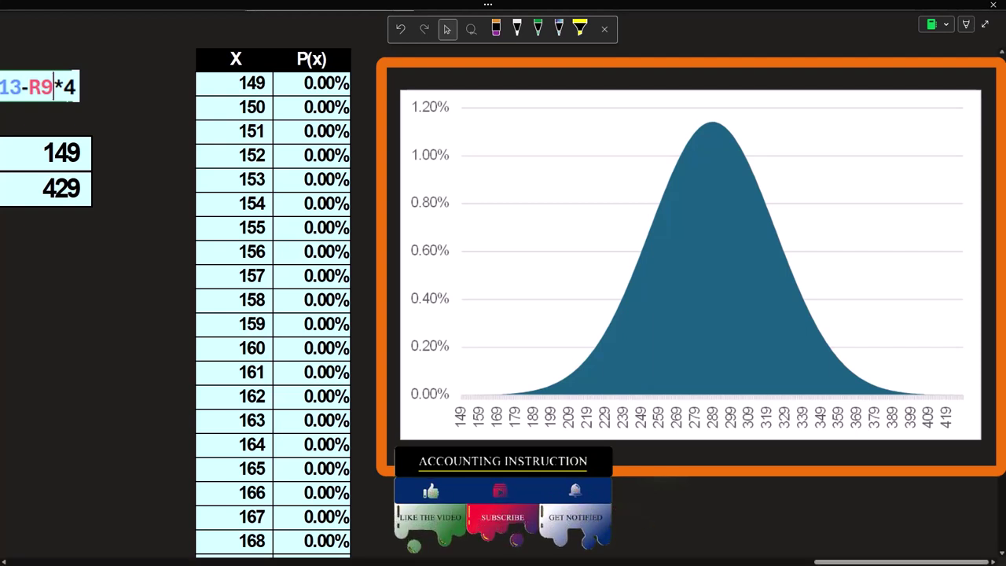
click(504, 317)
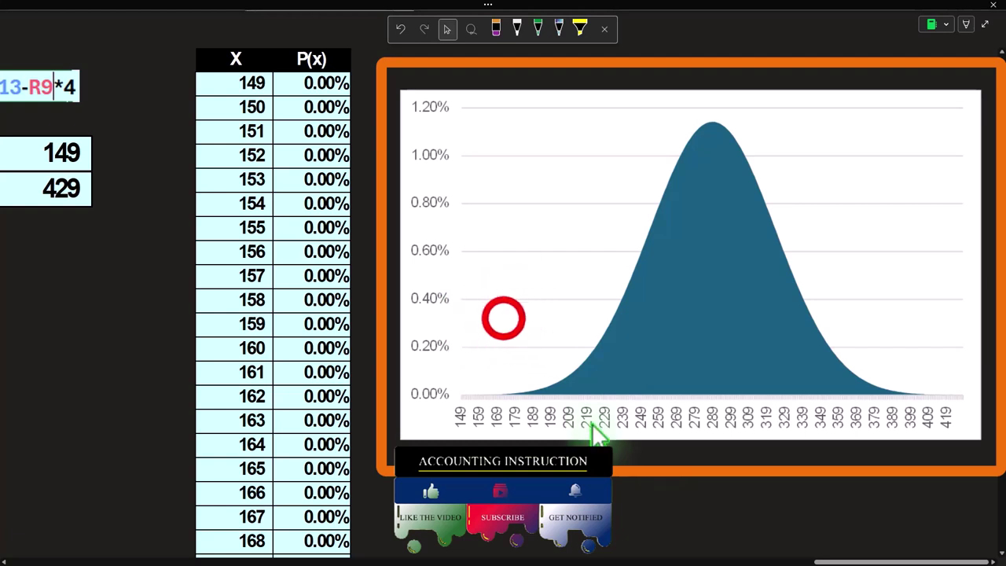